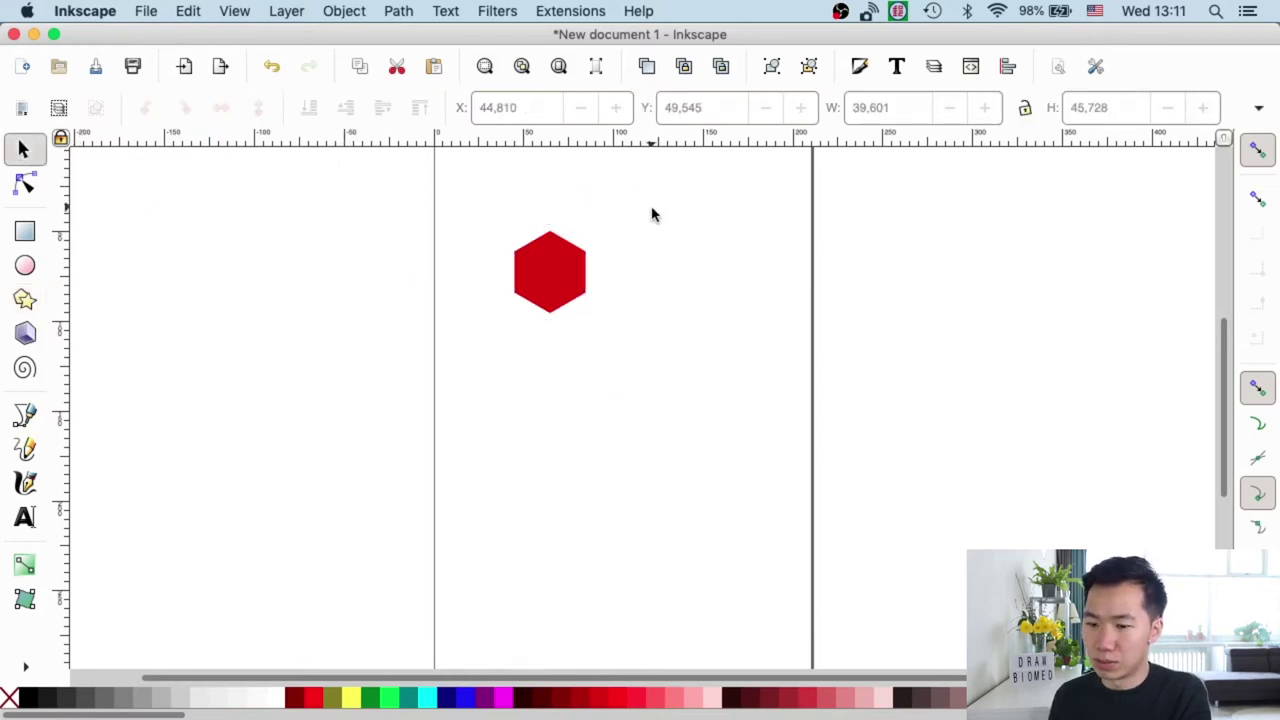
Move the red hexagon down and to the right, to about X 76.6 mm, Y 81.9 mm.
left_click_drag(561, 250, 619, 332)
left_click(619, 332)
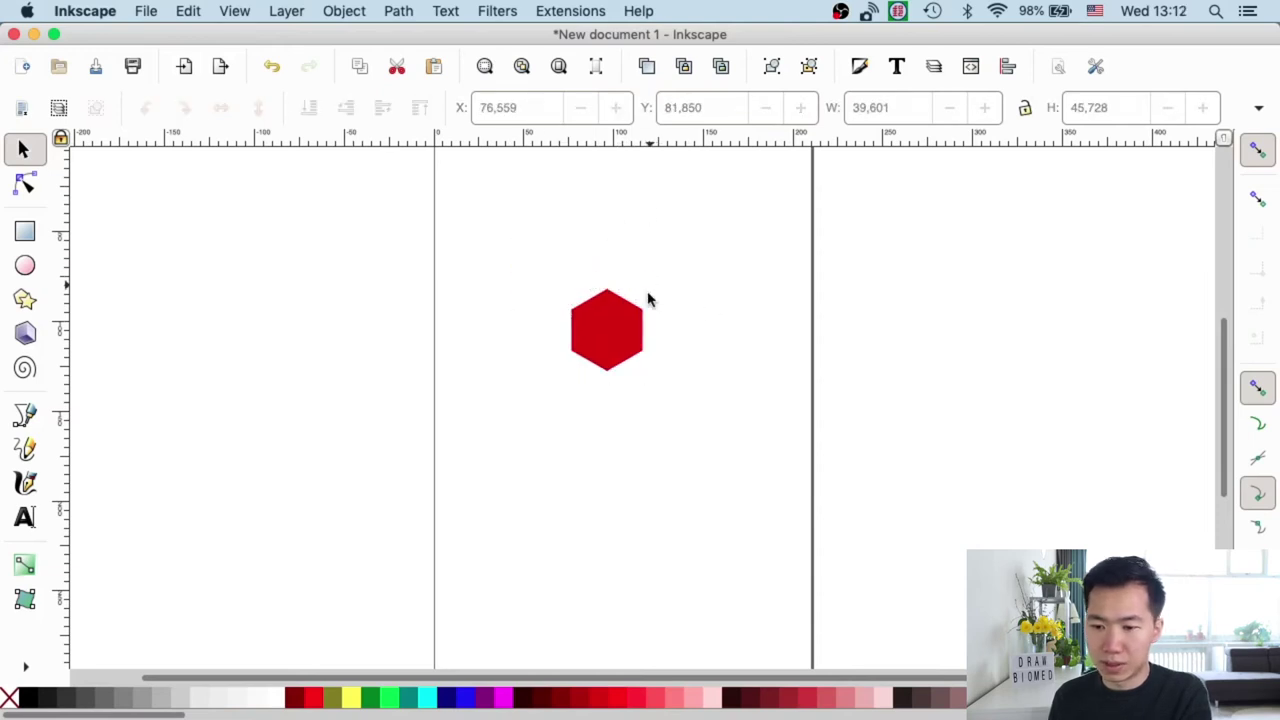
left_click(638, 320)
left_click(648, 286)
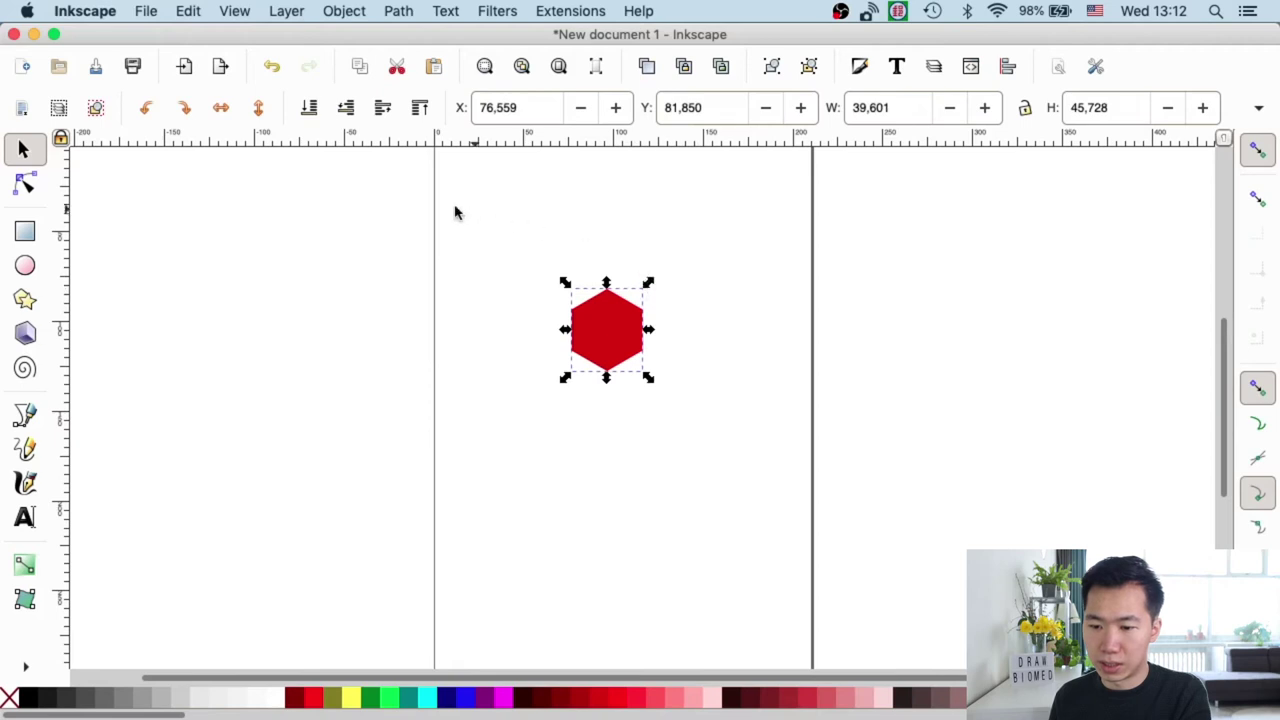
left_click(454, 213)
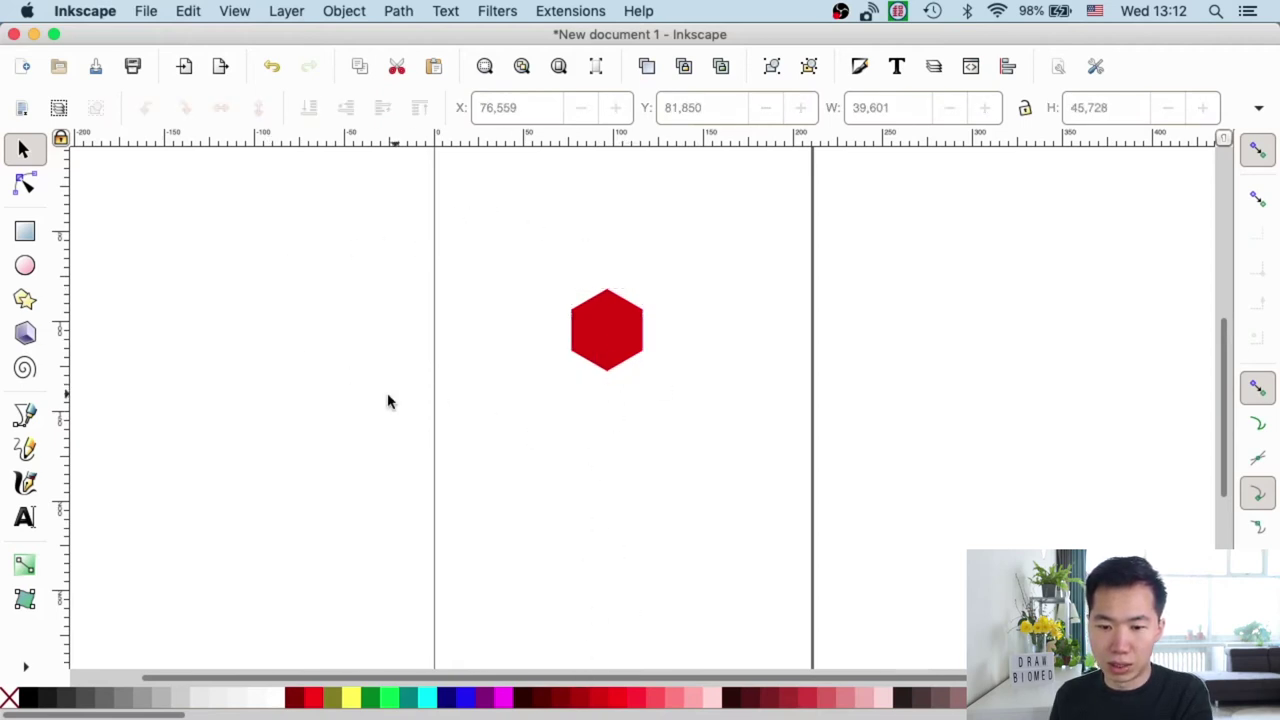
Draw a wavy Bezier tail from the hexagon's bottom corner downwards, about 10 mm wide and 139 mm tall.
key("n")
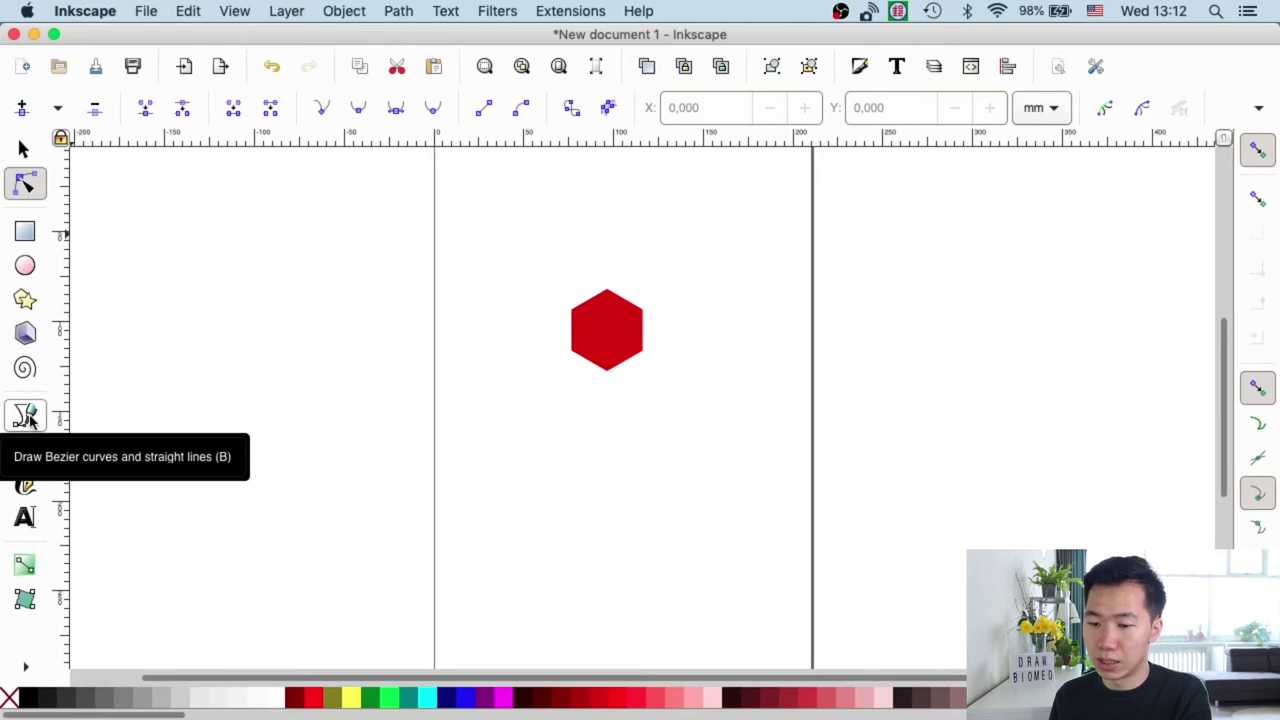
left_click(26, 416)
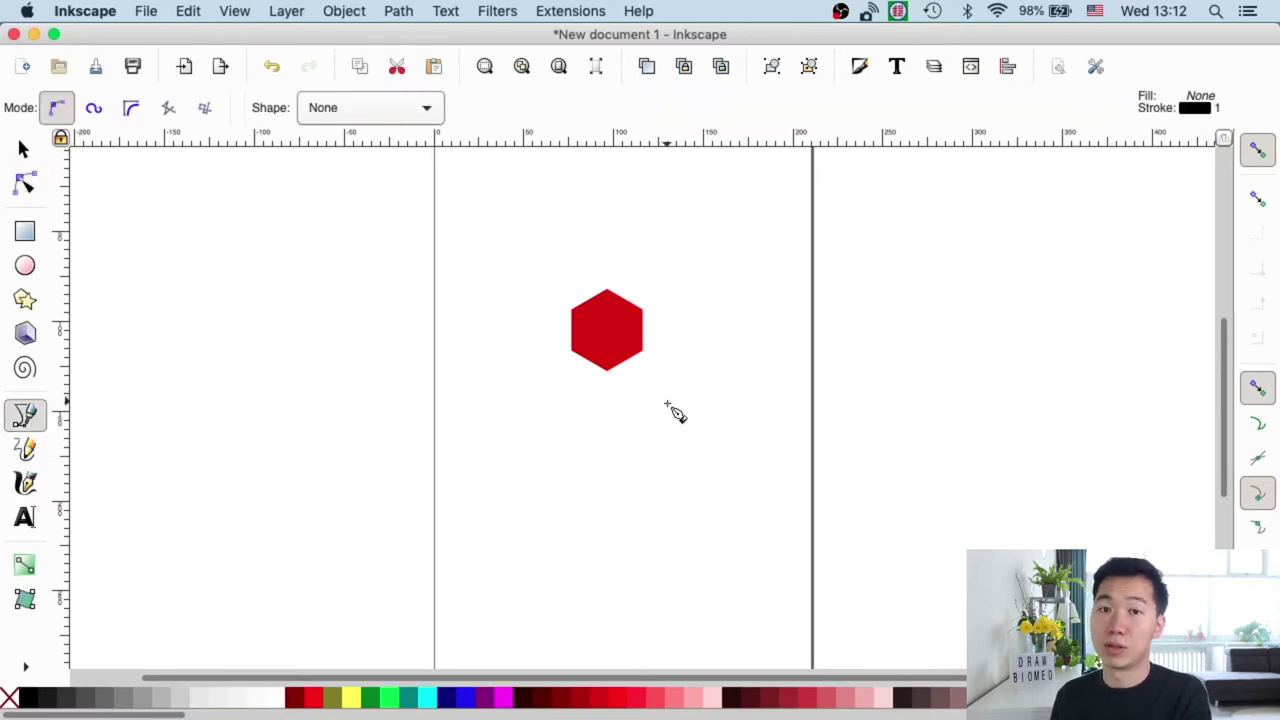
left_click(606, 372)
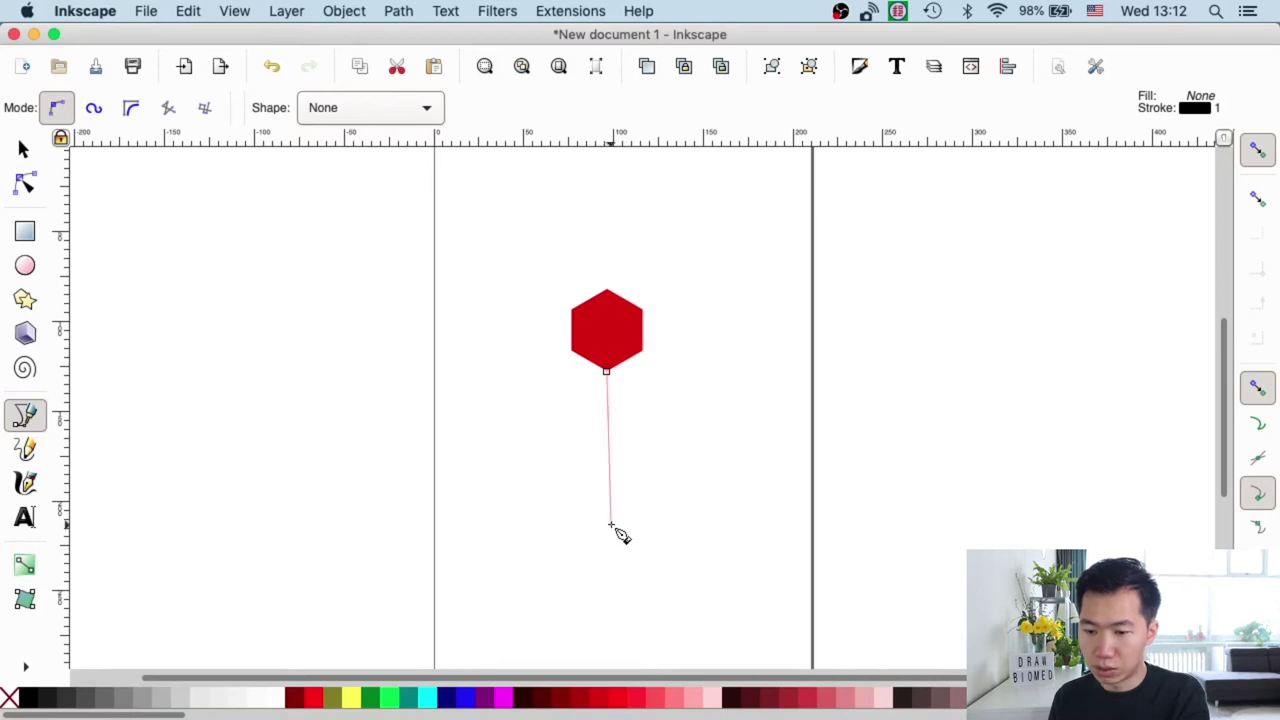
left_click_drag(607, 530, 630, 576)
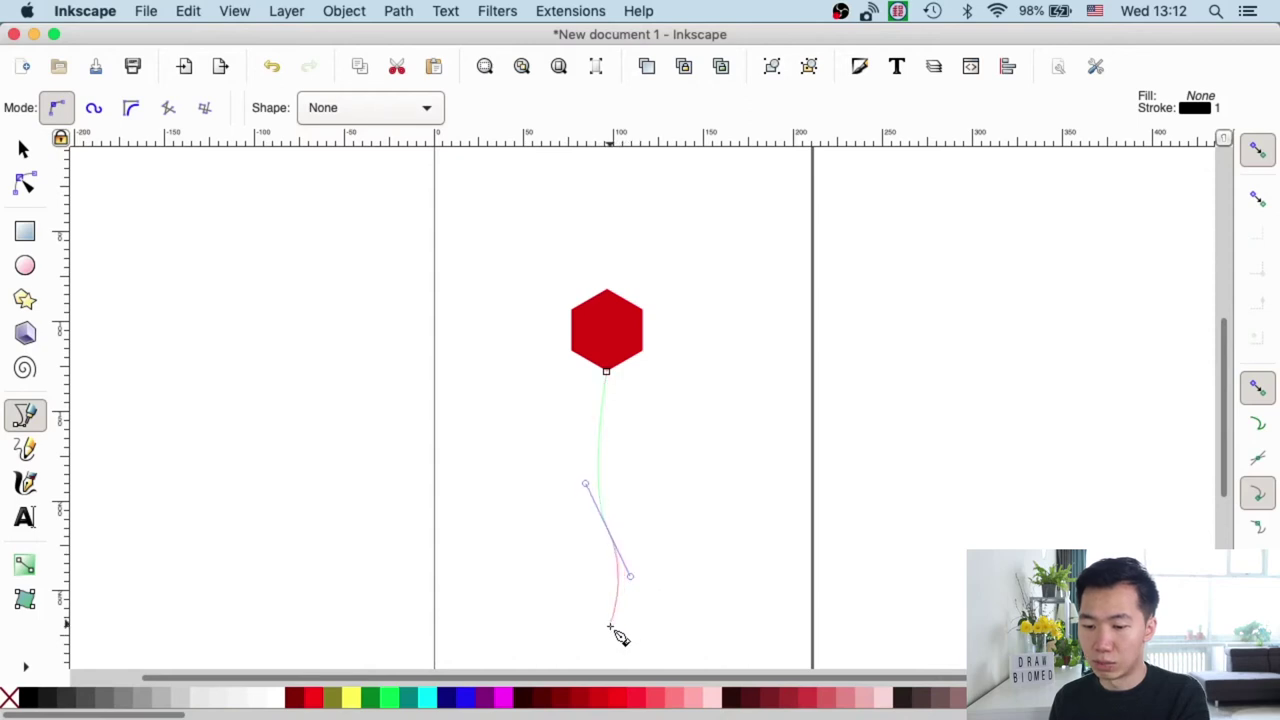
left_click(600, 623)
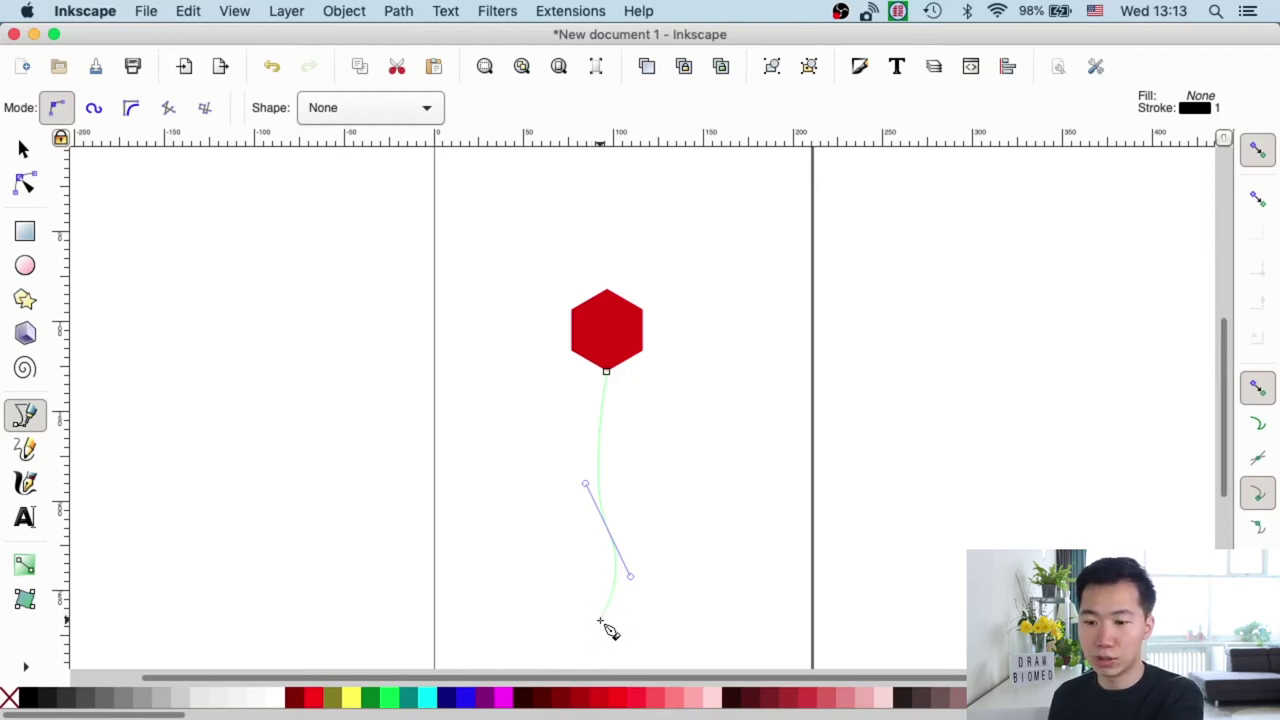
key("Return")
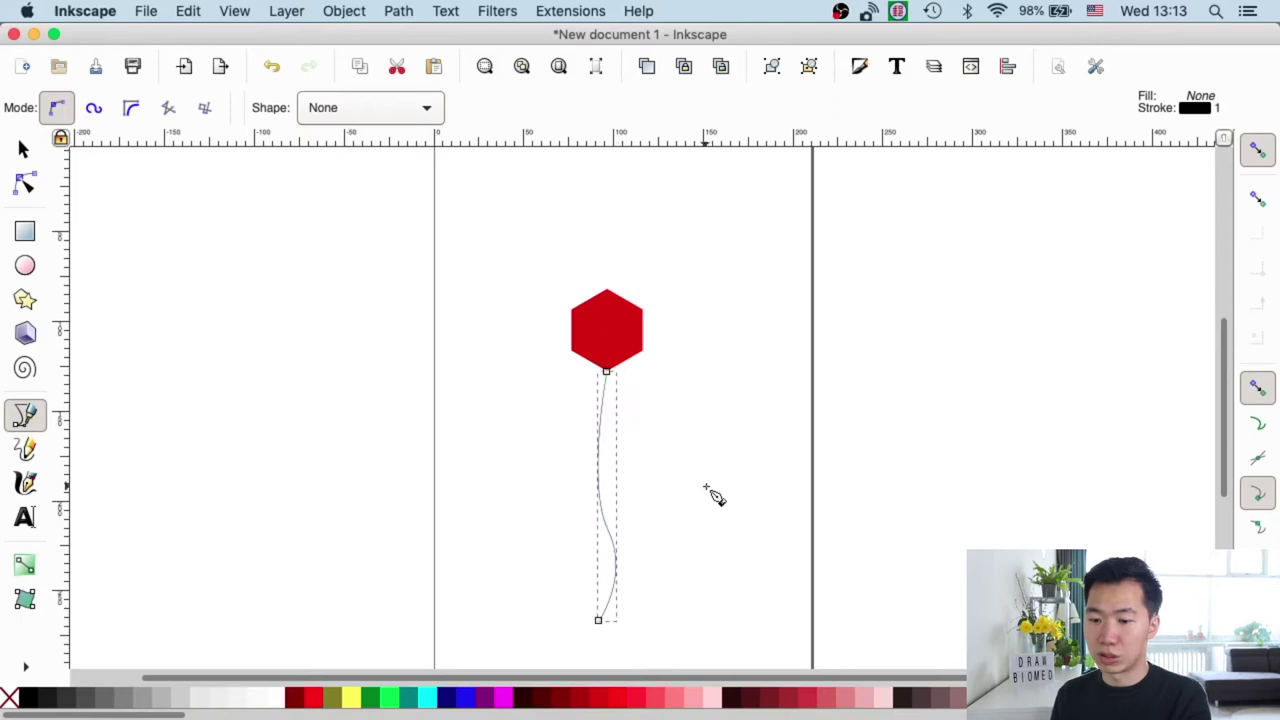
left_click(25, 150)
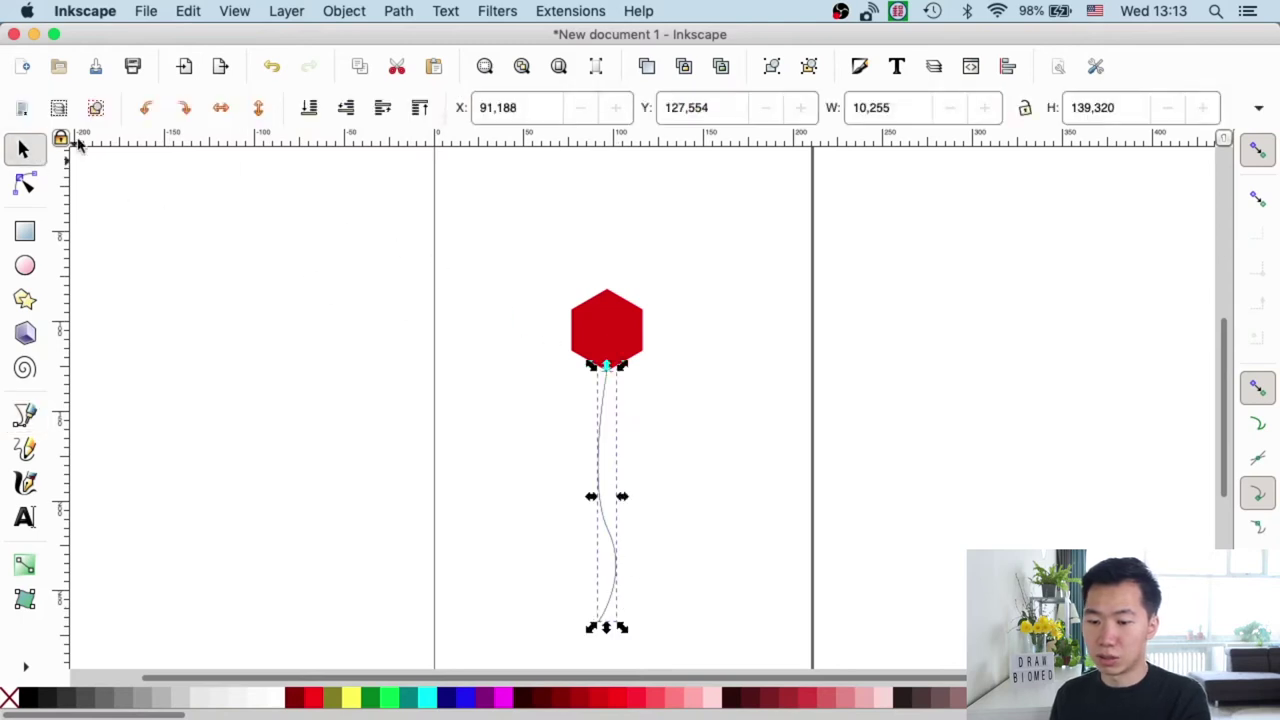
double_click(605, 413)
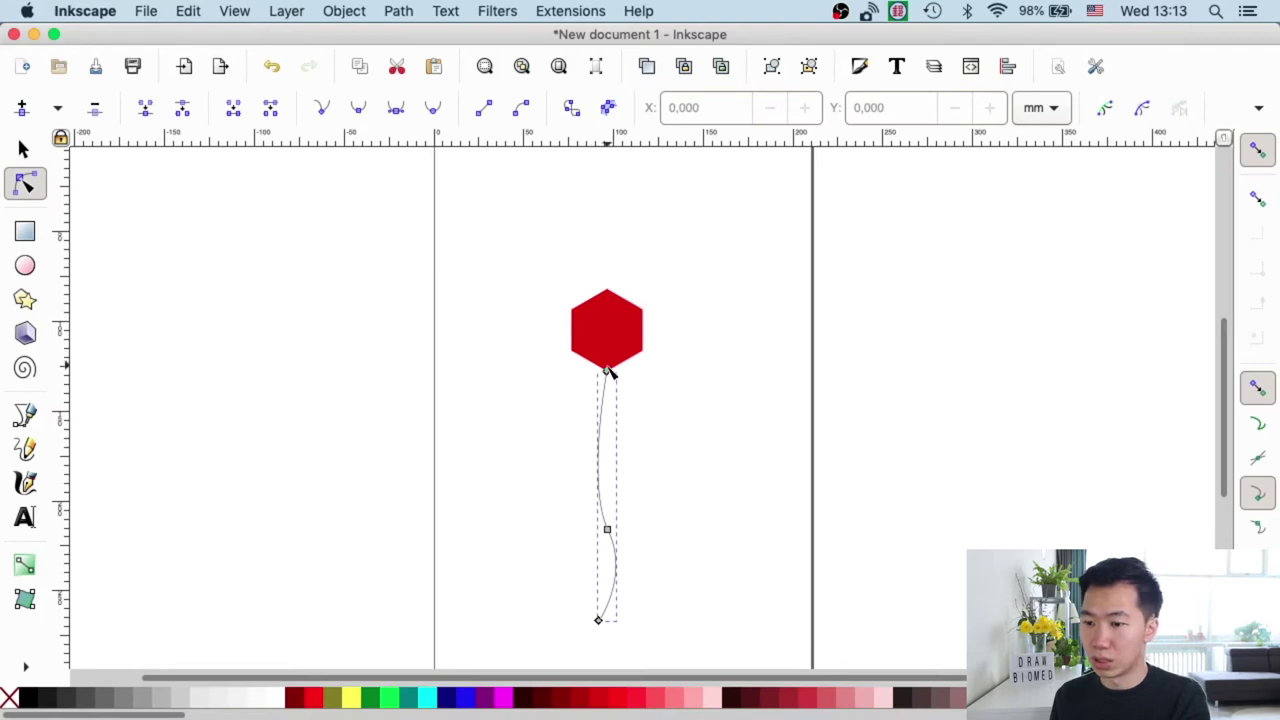
left_click(25, 150)
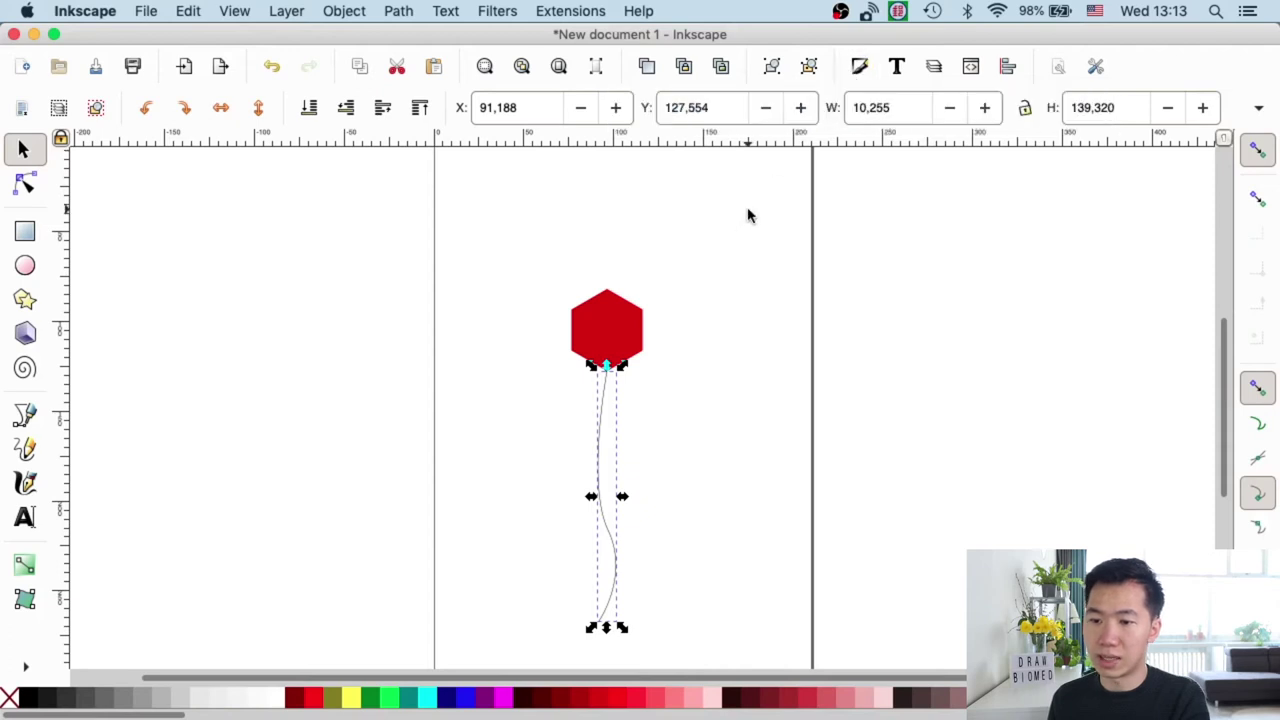
Set the stroke width of the wavy tail line to 3 mm.
left_click(862, 66)
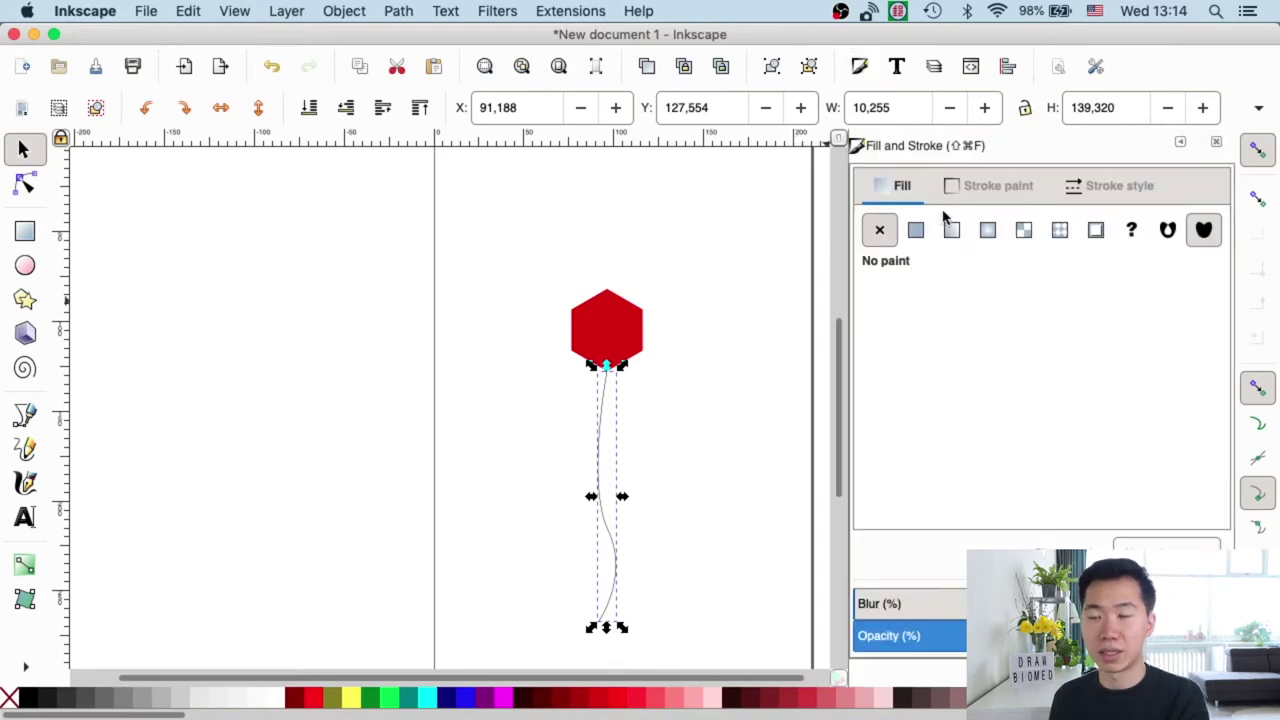
left_click(1005, 190)
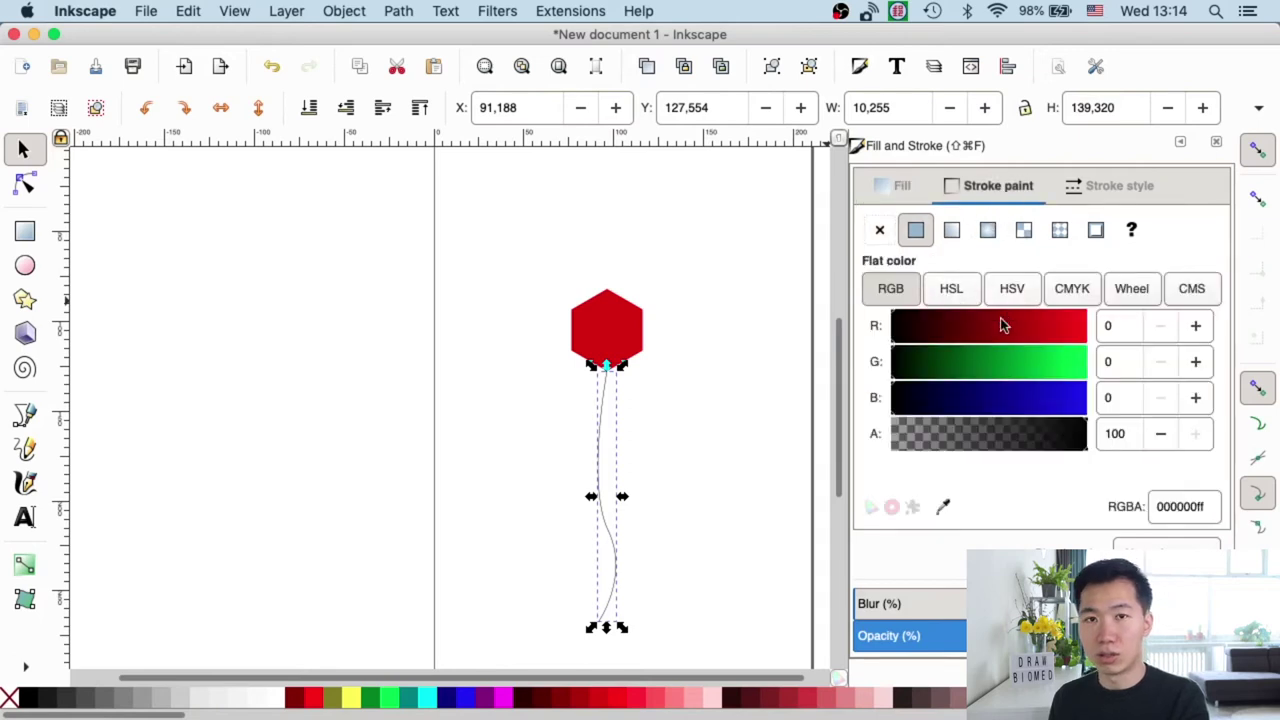
left_click(1073, 190)
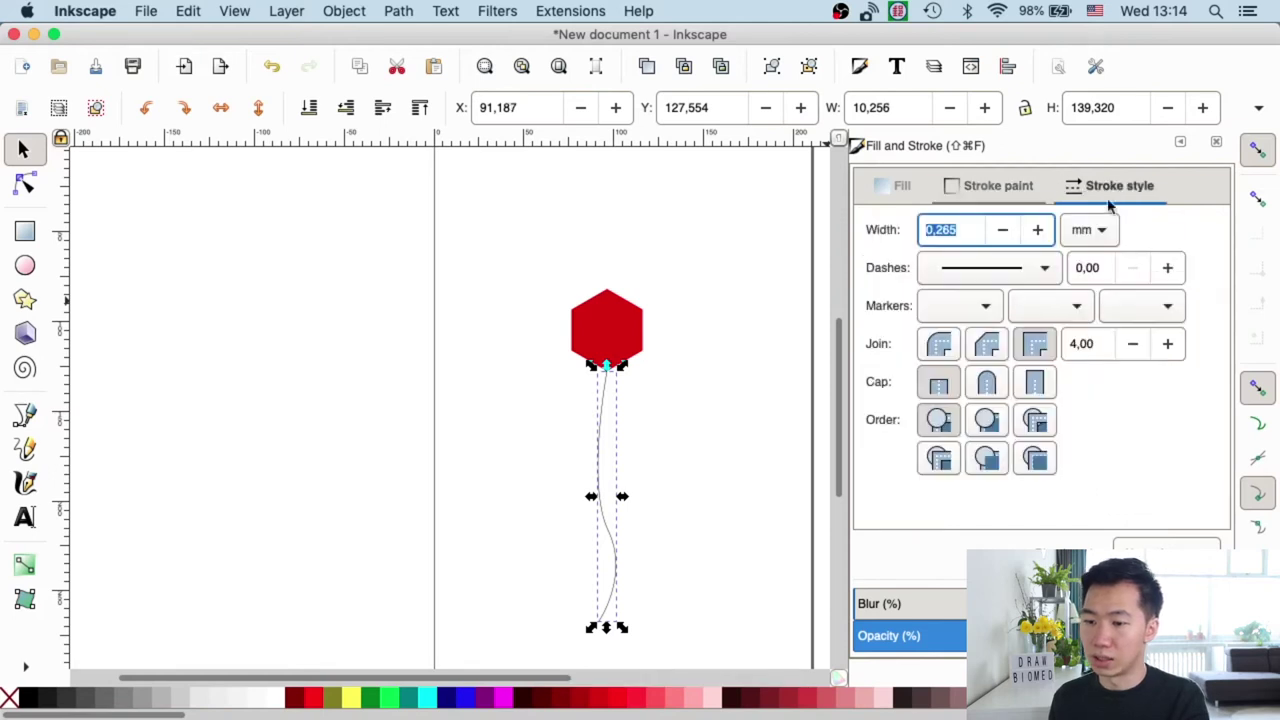
left_click(1038, 230)
left_click(1038, 230)
left_click(1038, 230)
left_click(1038, 230)
left_click(1038, 230)
left_click(1038, 230)
left_click(1038, 230)
left_click(1038, 230)
left_click(1038, 230)
left_click(1038, 230)
left_click(1038, 230)
left_click(1038, 230)
left_click(1038, 230)
left_click(1038, 230)
left_click(1038, 230)
left_click(1038, 230)
left_click(1038, 230)
left_click(1038, 230)
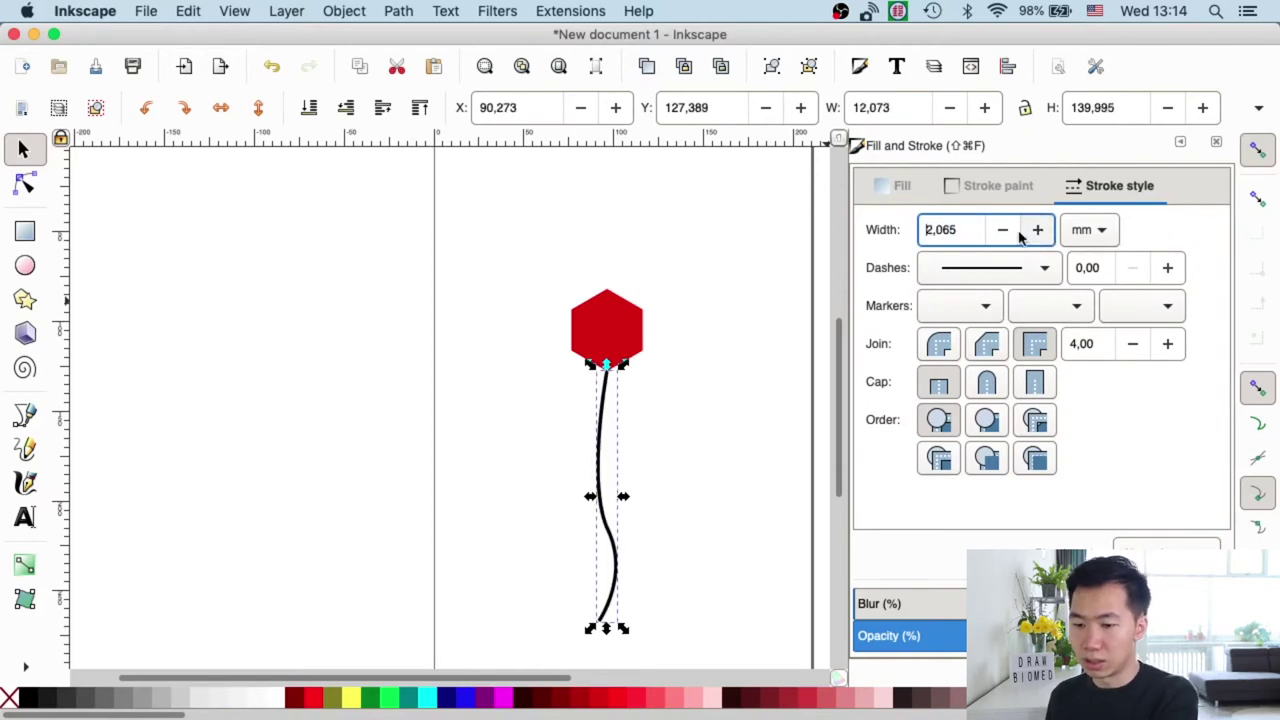
double_click(930, 226)
type("3")
key("Return")
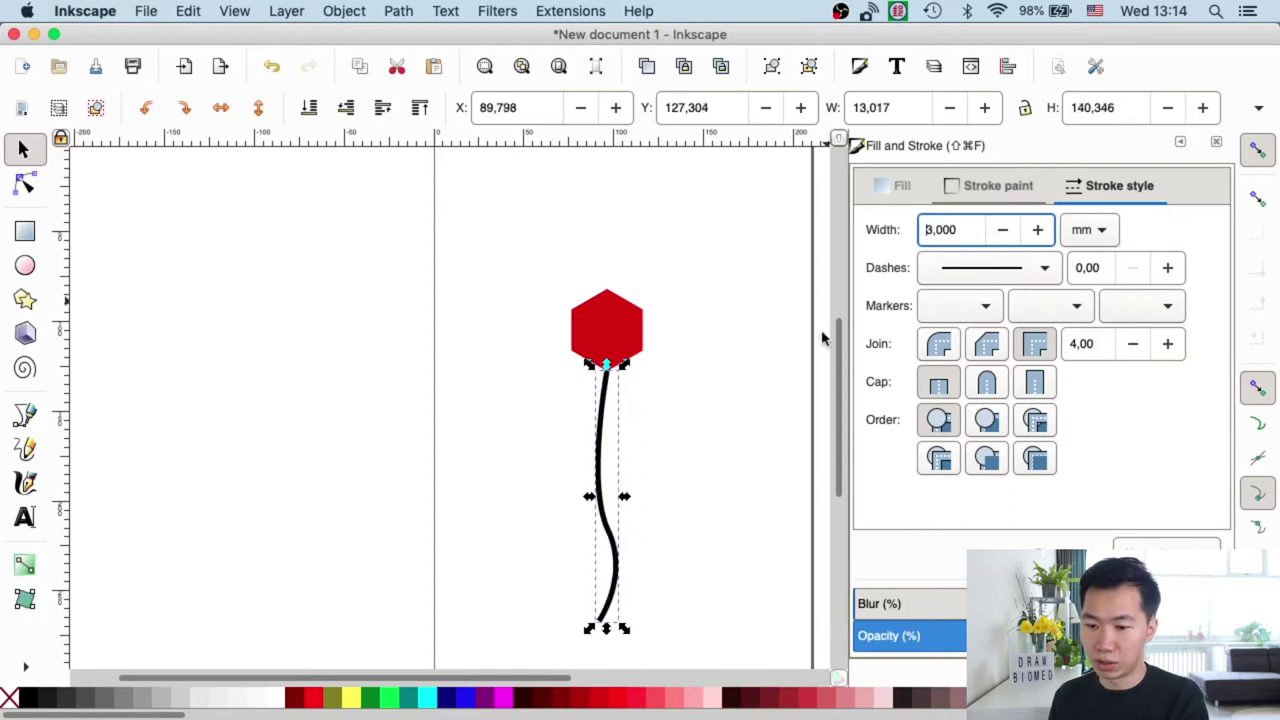
Give the wavy tail line a round stroke cap.
left_click(668, 397)
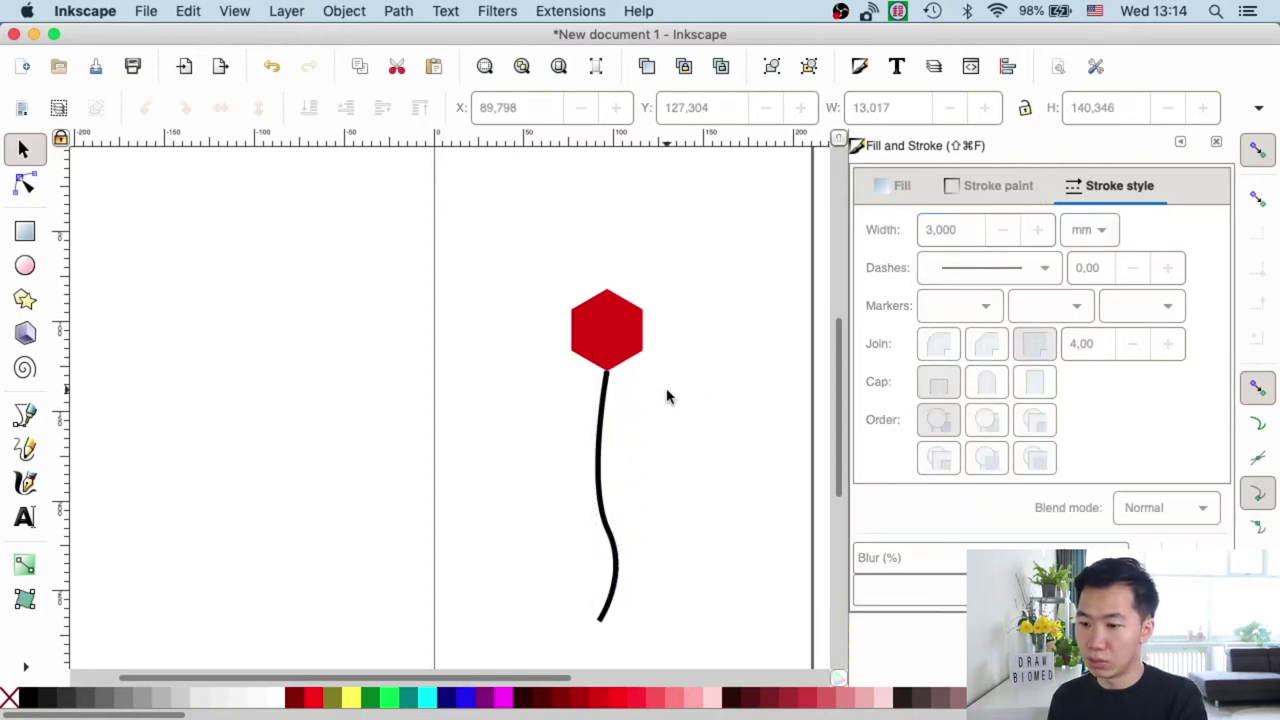
left_click(606, 405)
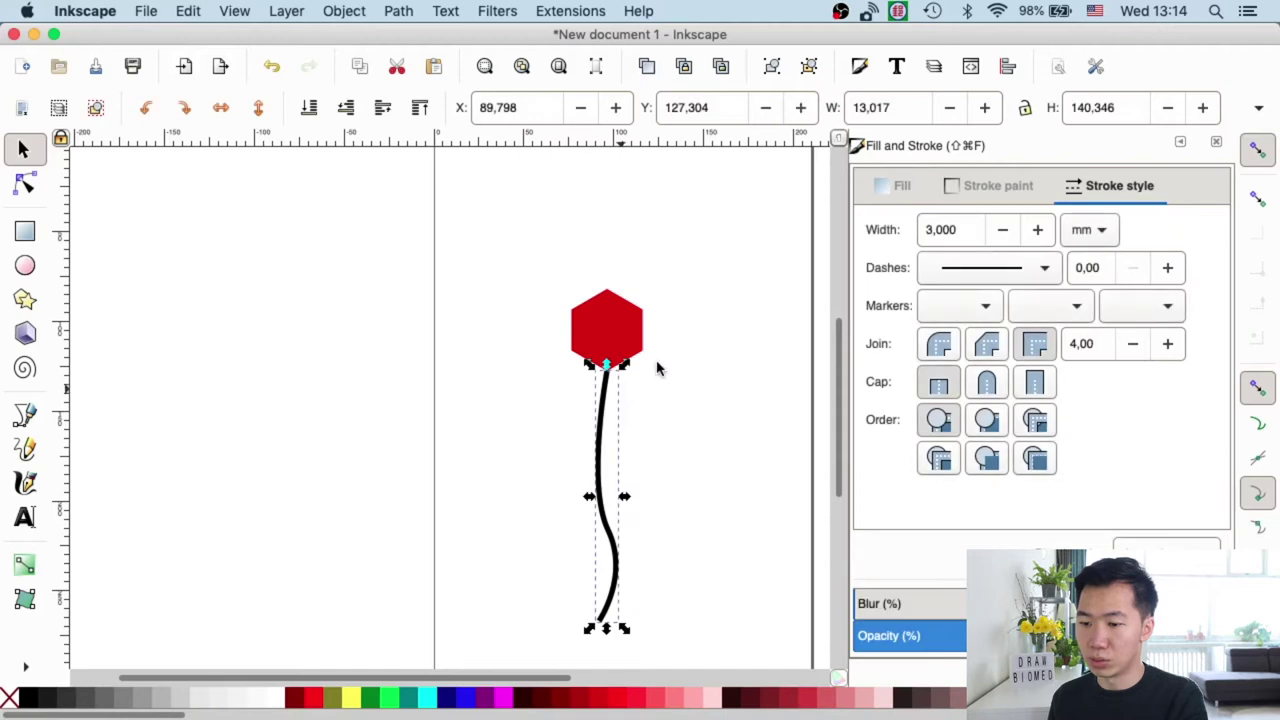
left_click(988, 390)
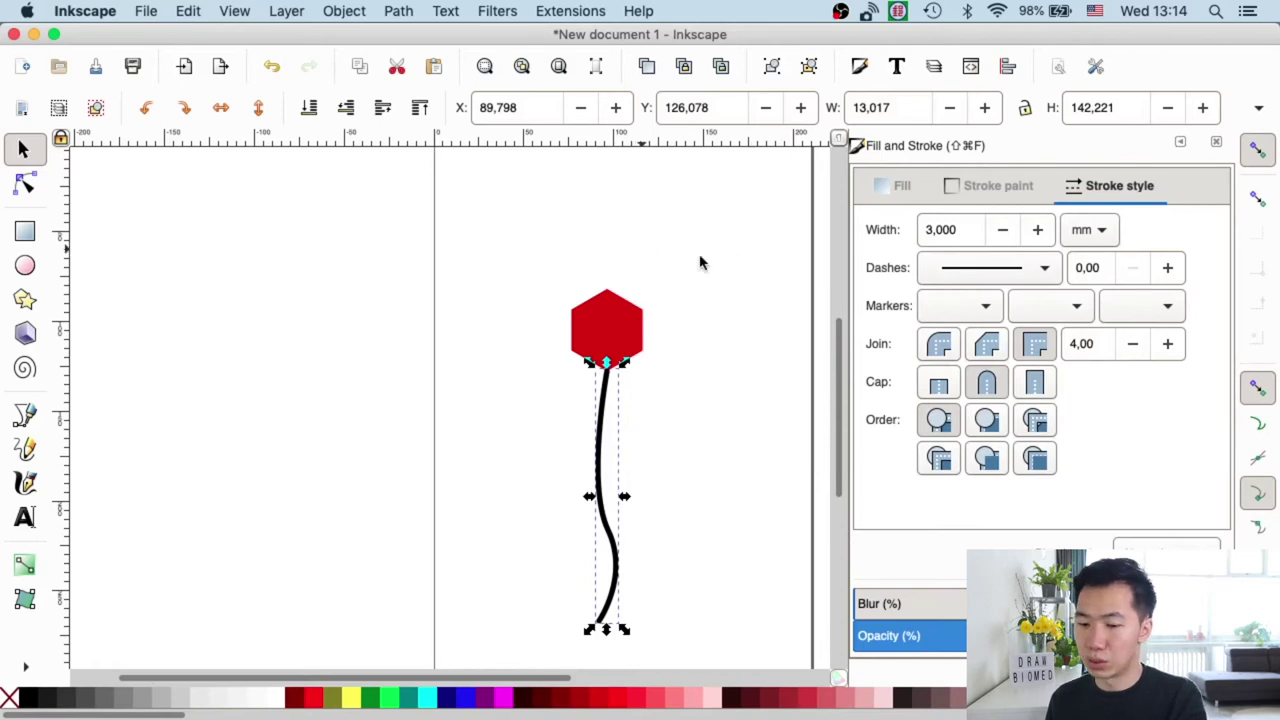
Change the hexagon's fill from the colour palette to a light green.
left_click(638, 336)
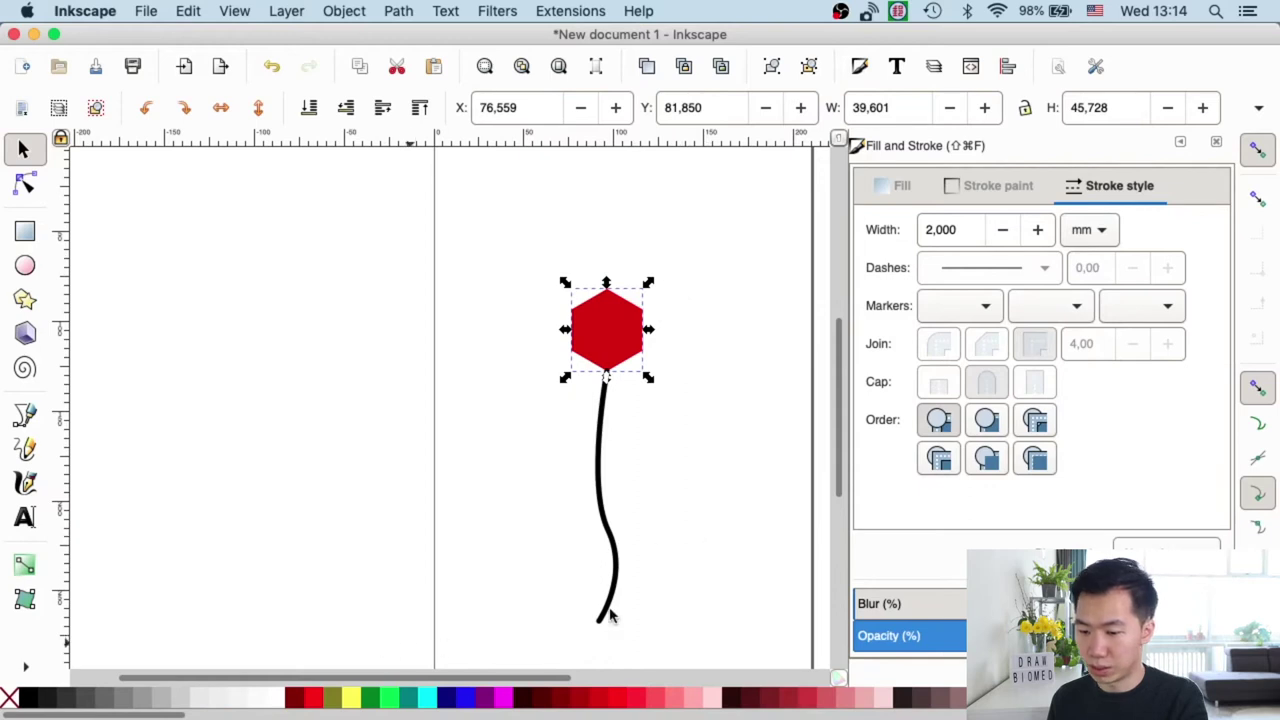
left_click_drag(148, 714, 449, 714)
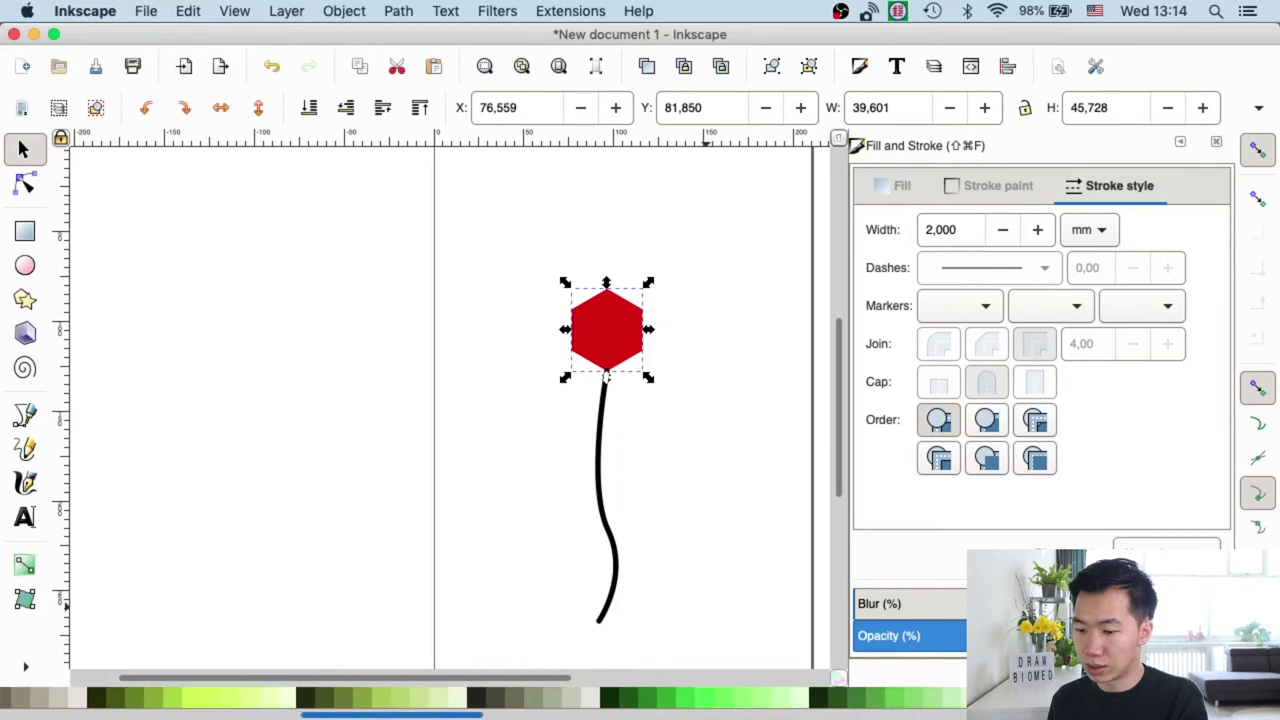
left_click(752, 700)
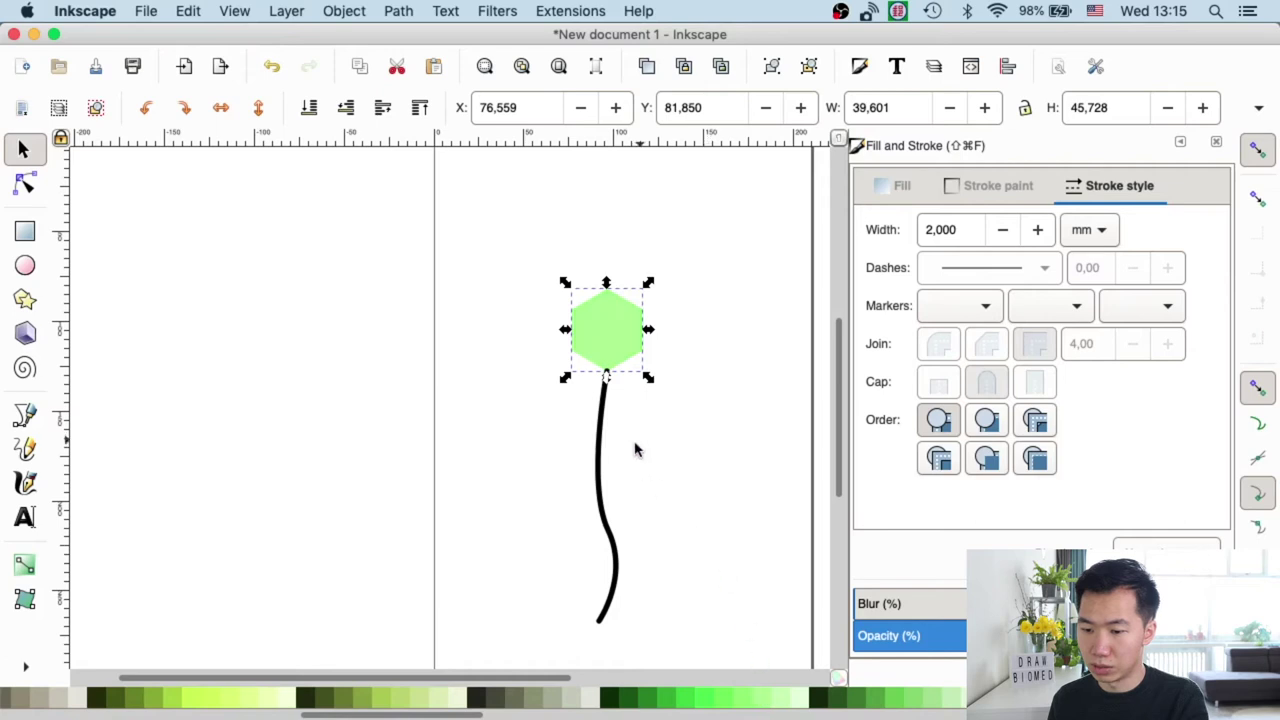
left_click(600, 460)
left_click(751, 702)
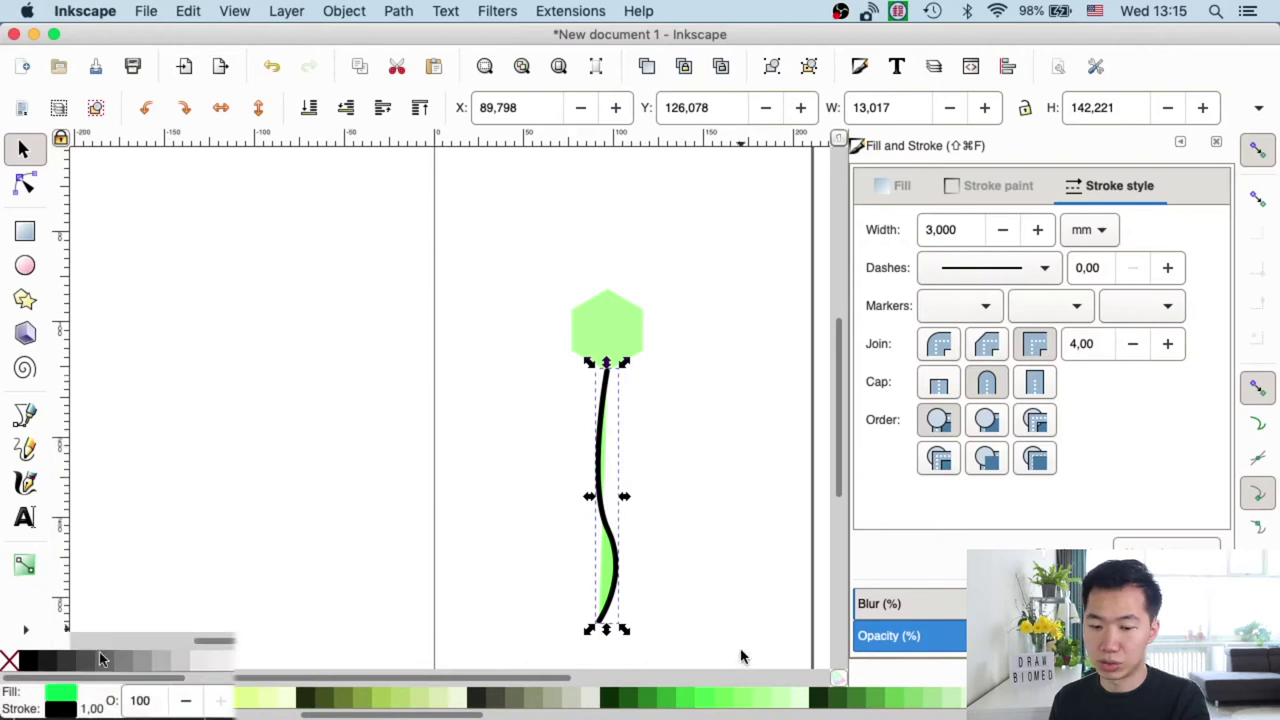
right_click(60, 695)
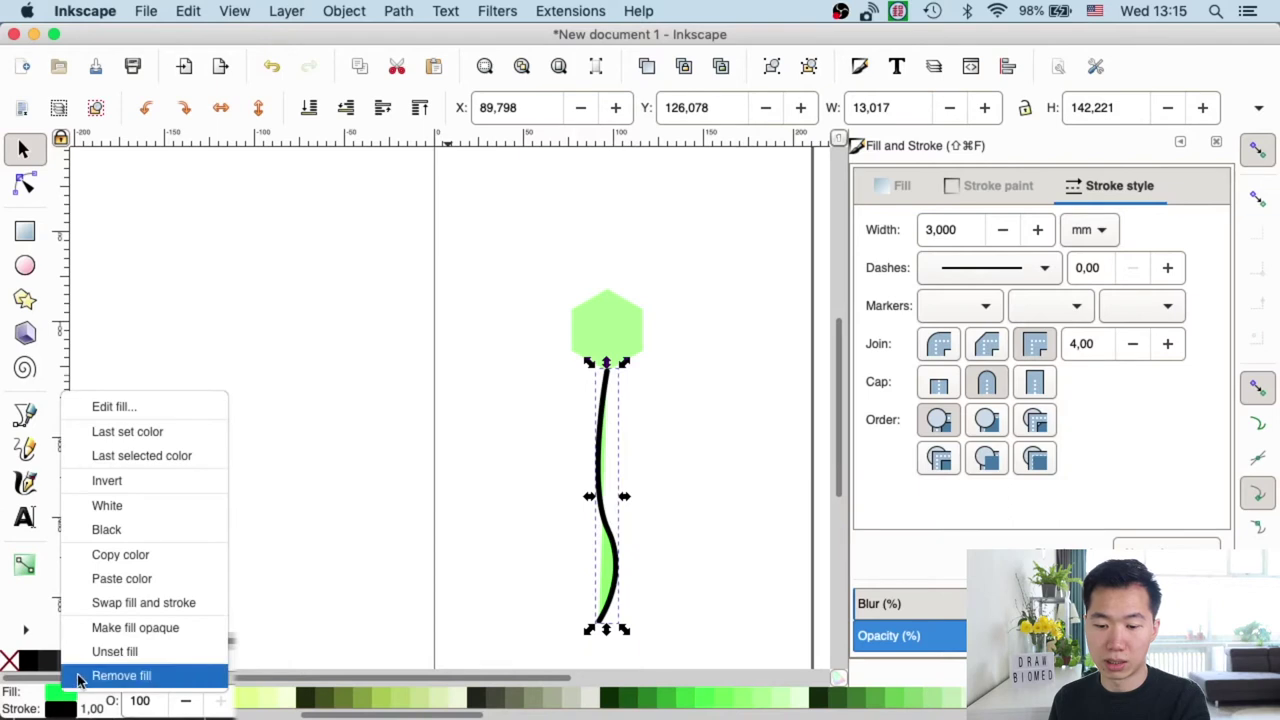
left_click(82, 677)
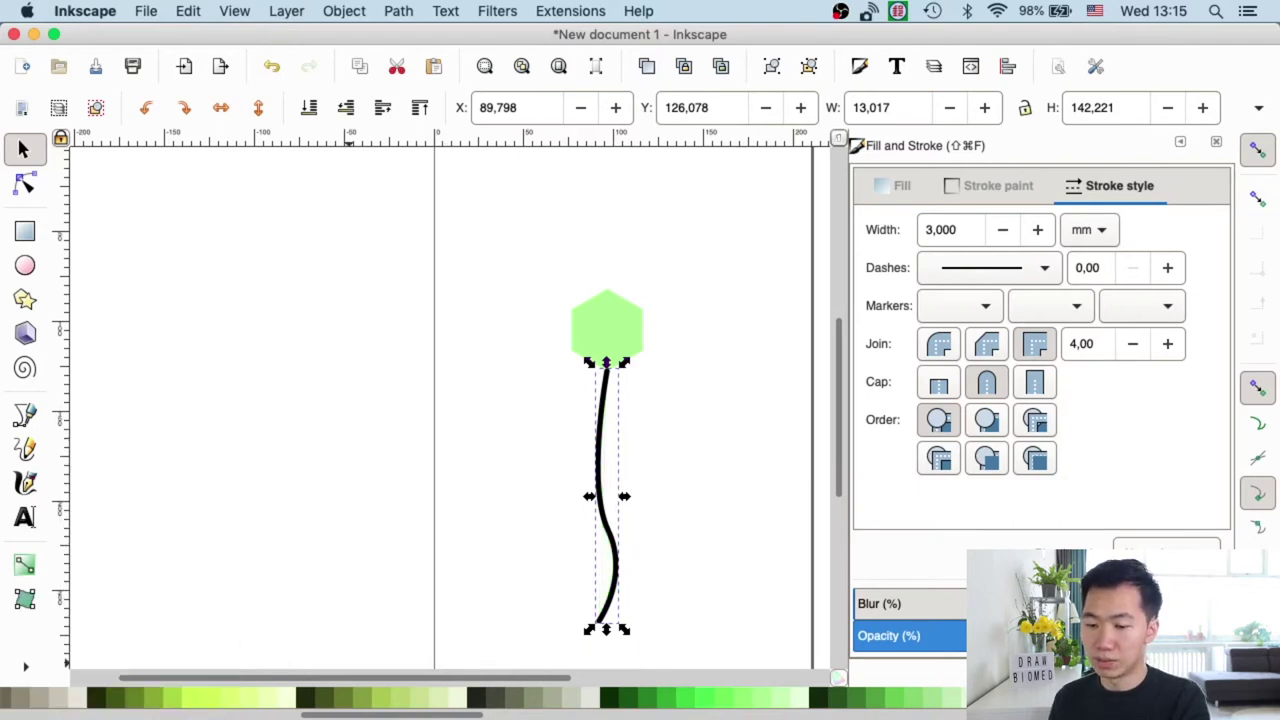
Set the wavy tail line's stroke to the hexagon's light green (b3ff80) and check its stroke paint.
right_click(756, 703)
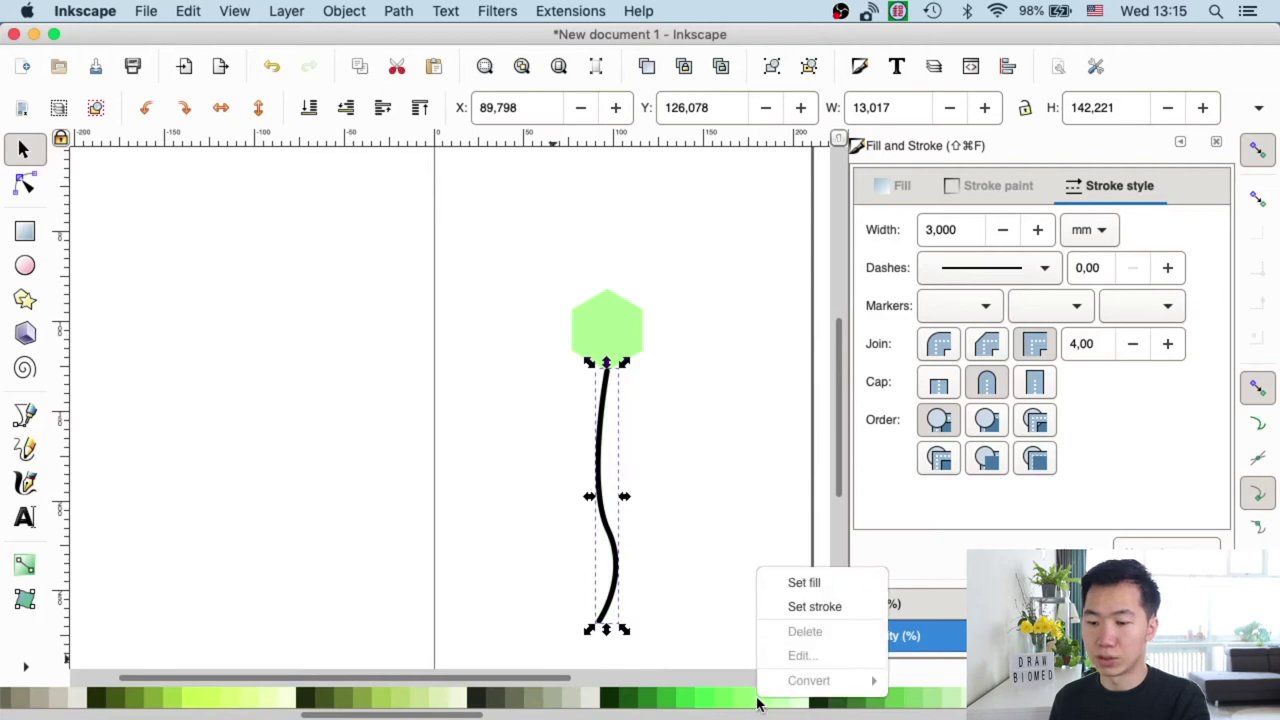
left_click(800, 610)
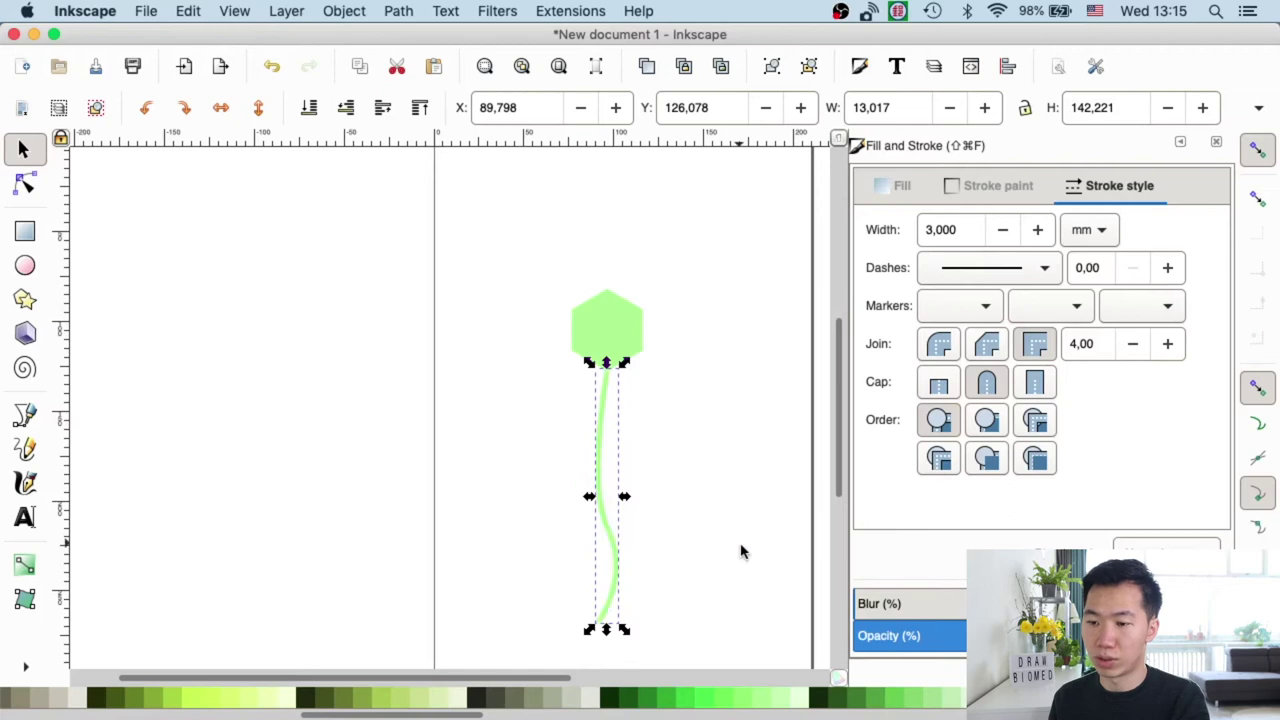
left_click(662, 306)
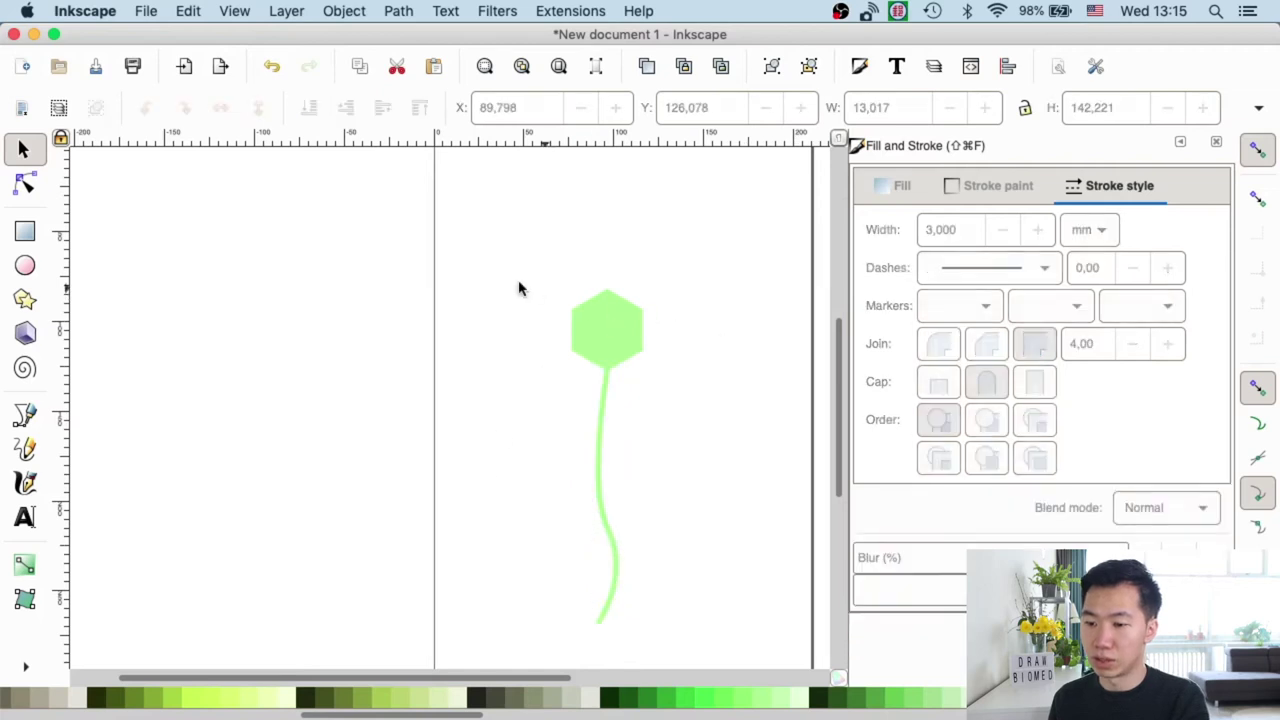
left_click(1017, 194)
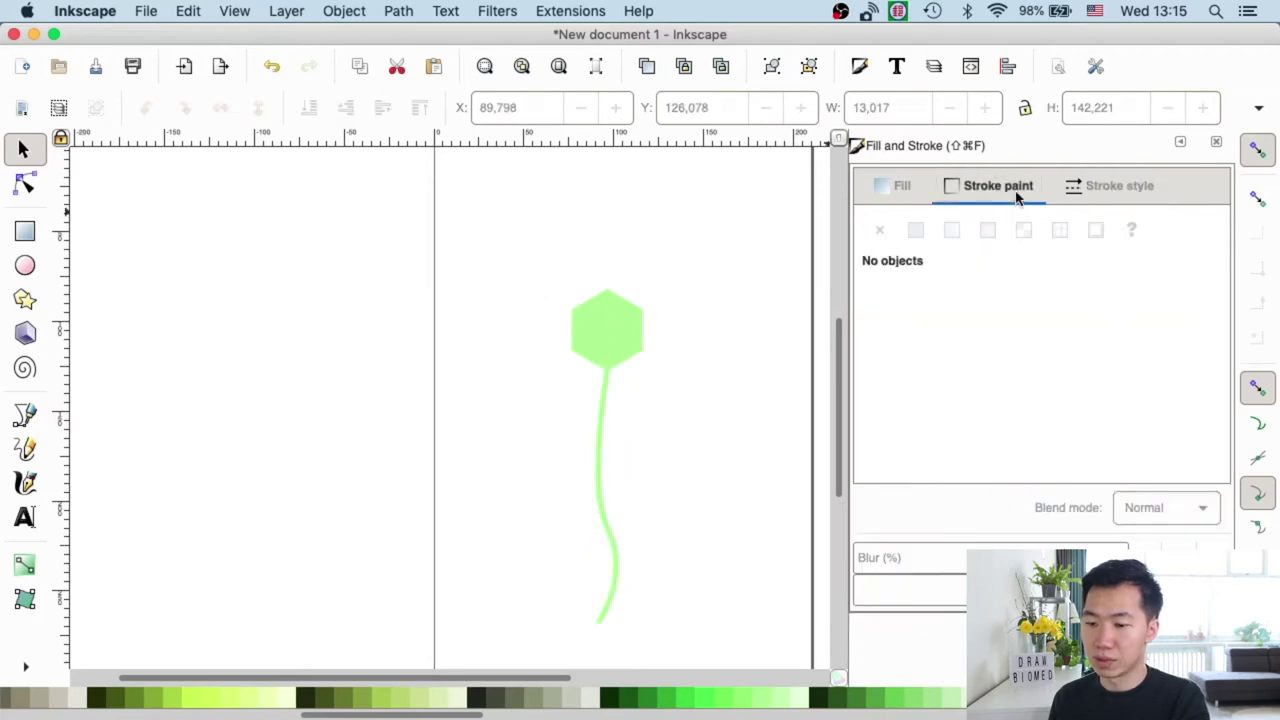
left_click(605, 410)
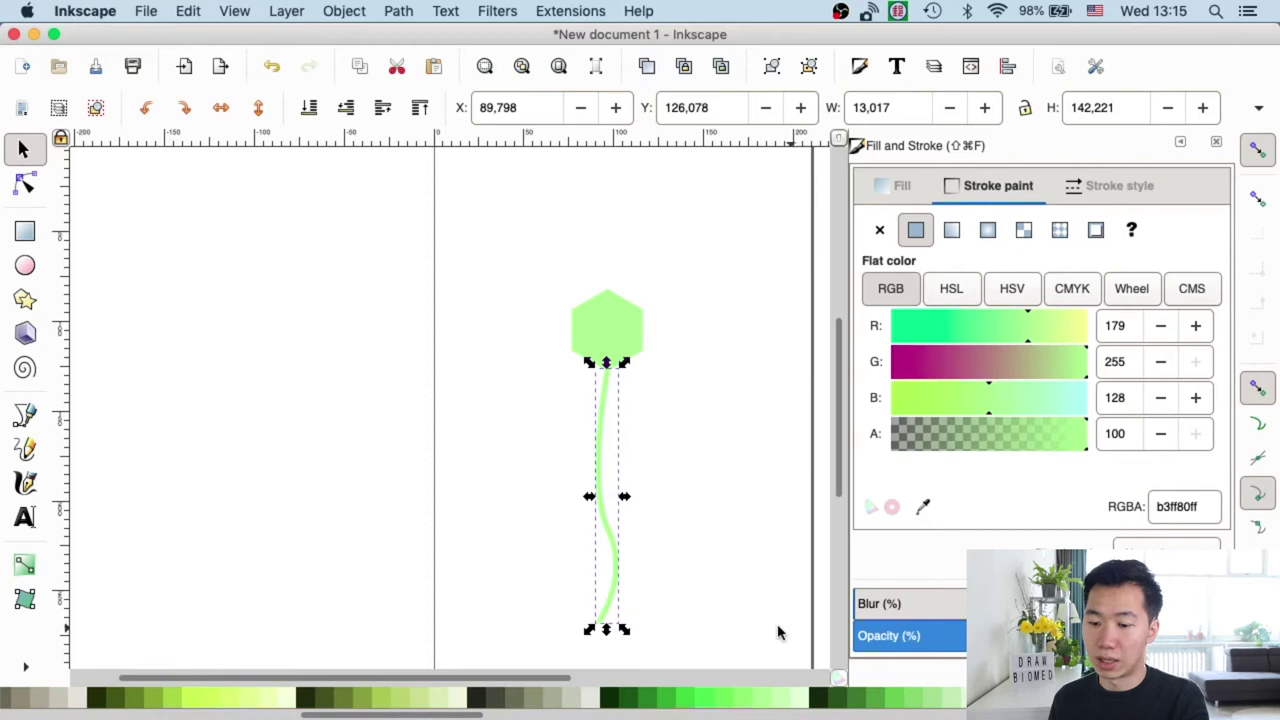
Move the hexagon and its tail together up and slightly right, to about X 84.9 mm, Y 64.6 mm.
left_click_drag(525, 262, 720, 612)
left_click_drag(620, 328, 633, 291)
left_click(717, 386)
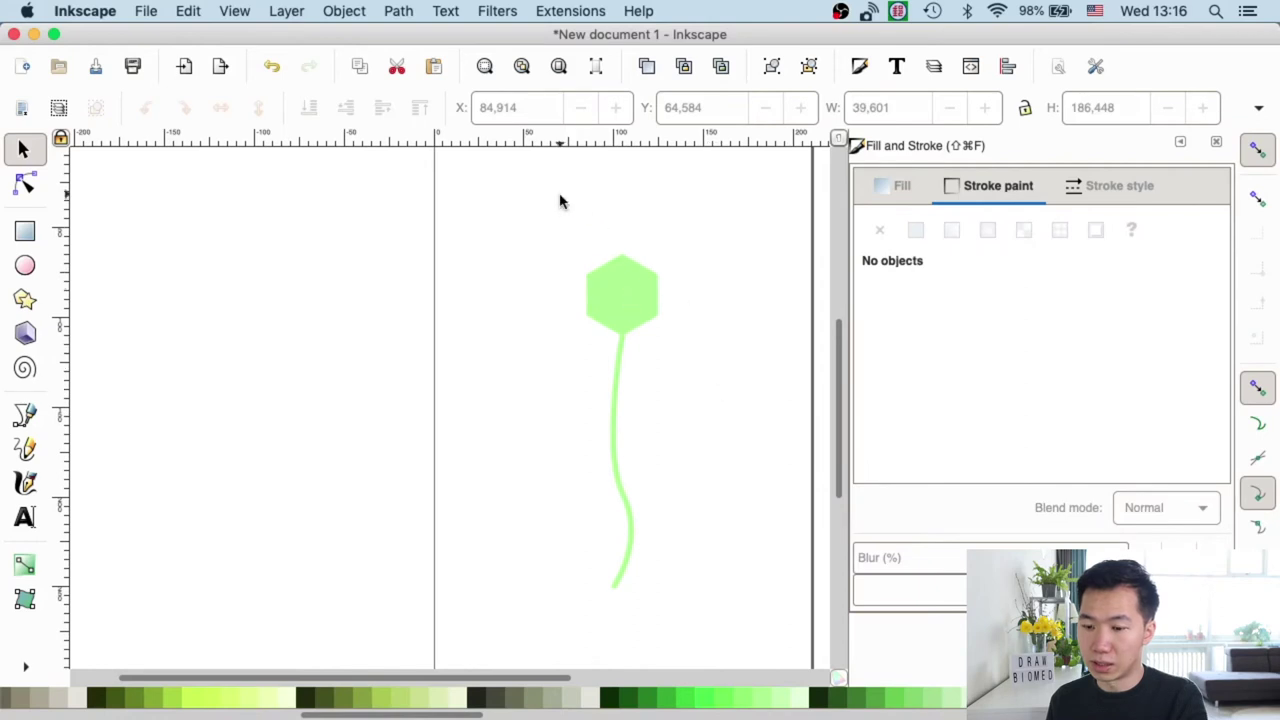
Try to unite the hexagon and its wavy tail line into one path with Union, and undo it.
left_click(620, 357)
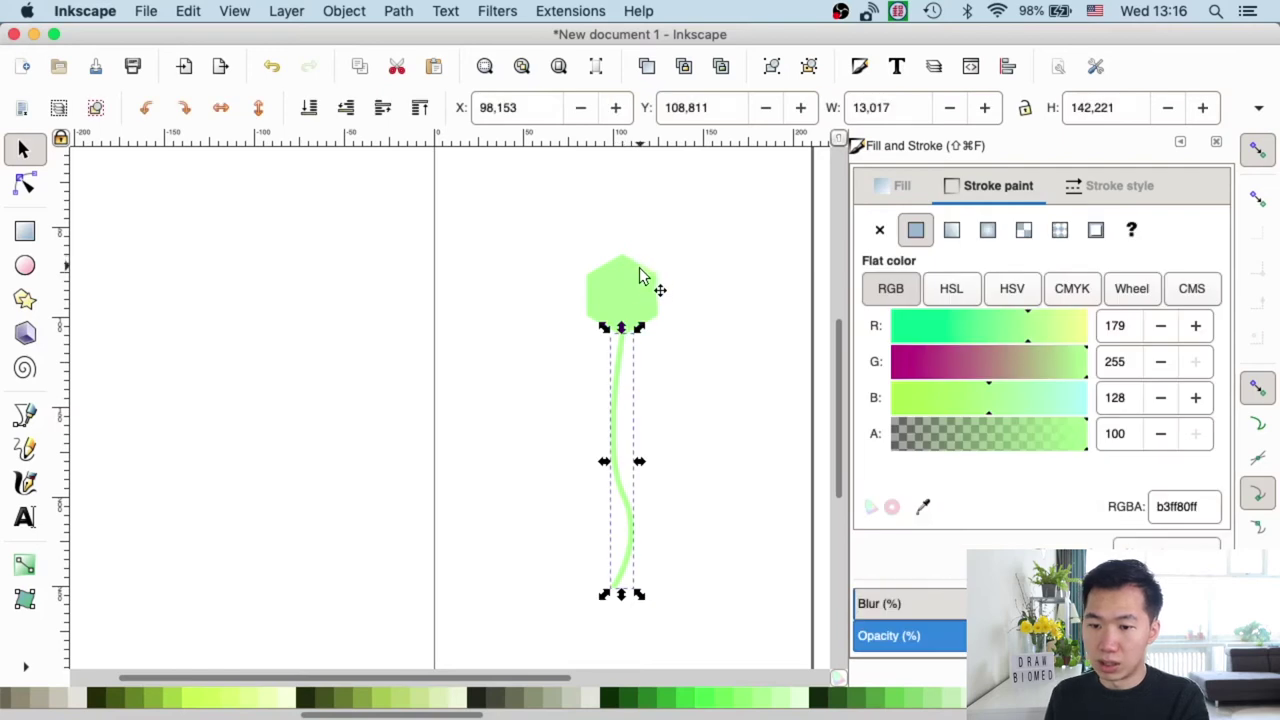
left_click(634, 278, "shift")
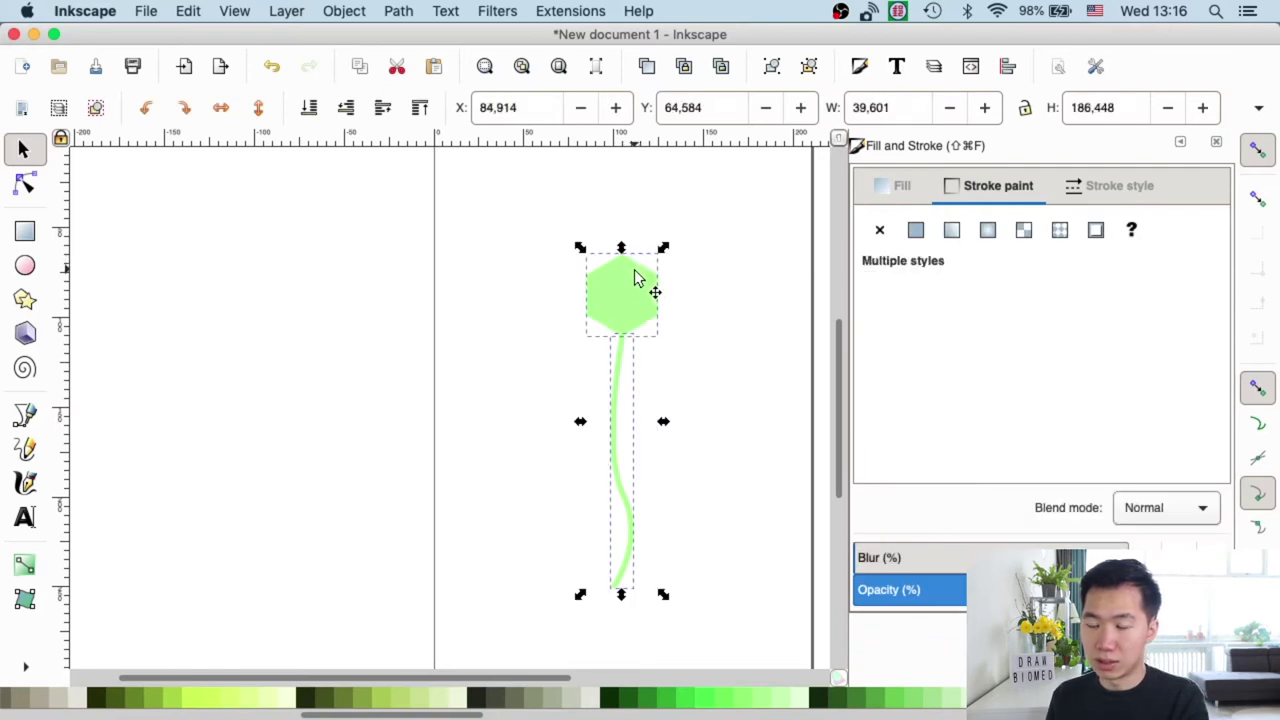
left_click(398, 11)
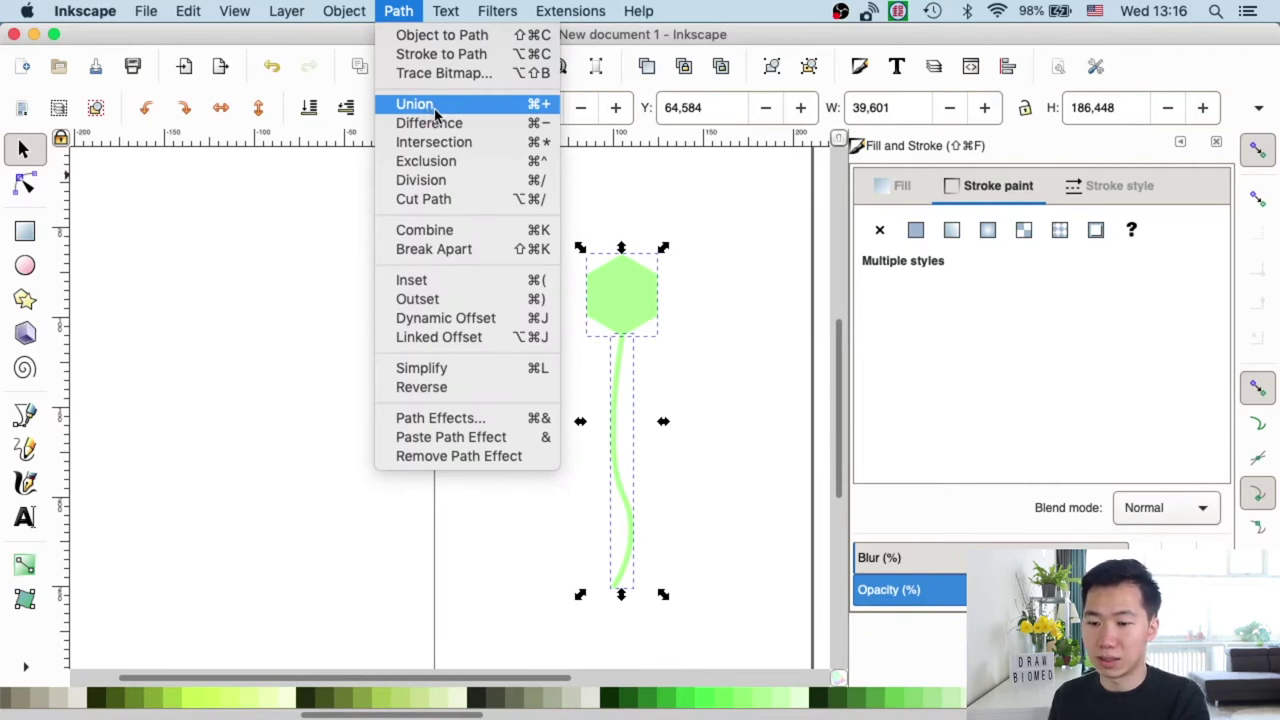
left_click(436, 113)
left_click(700, 257)
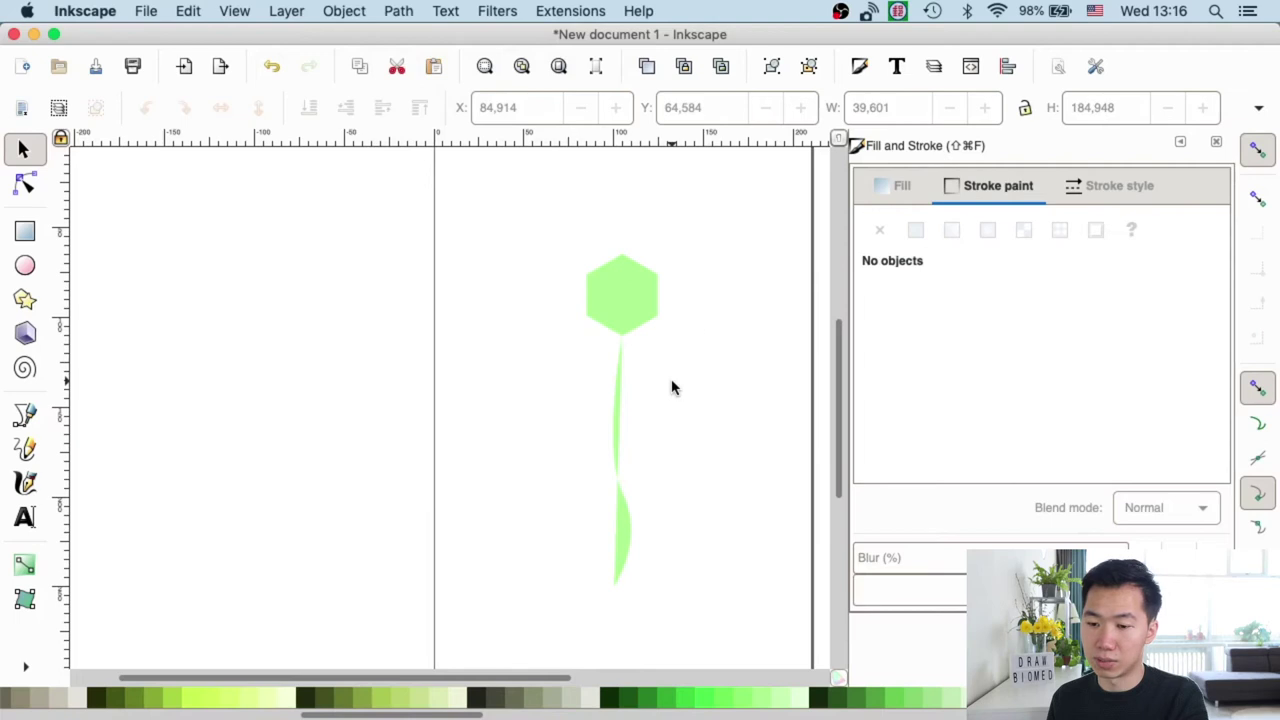
left_click(620, 390)
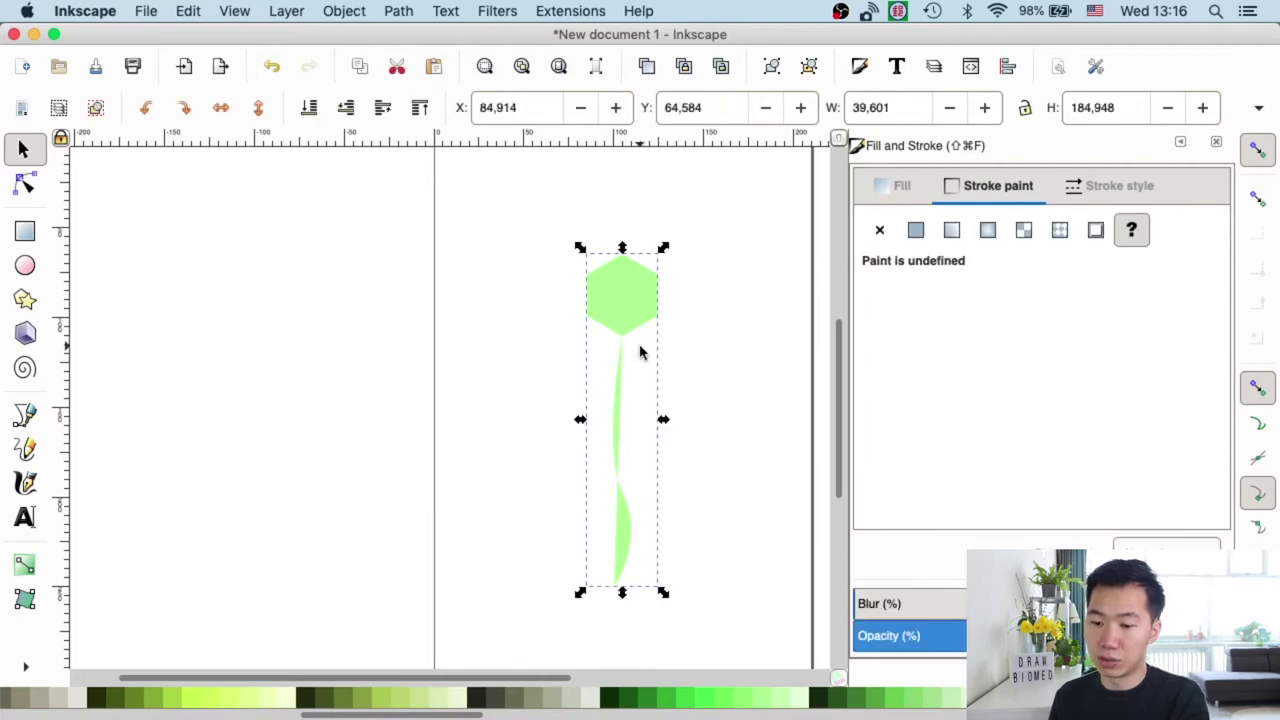
key("super+z")
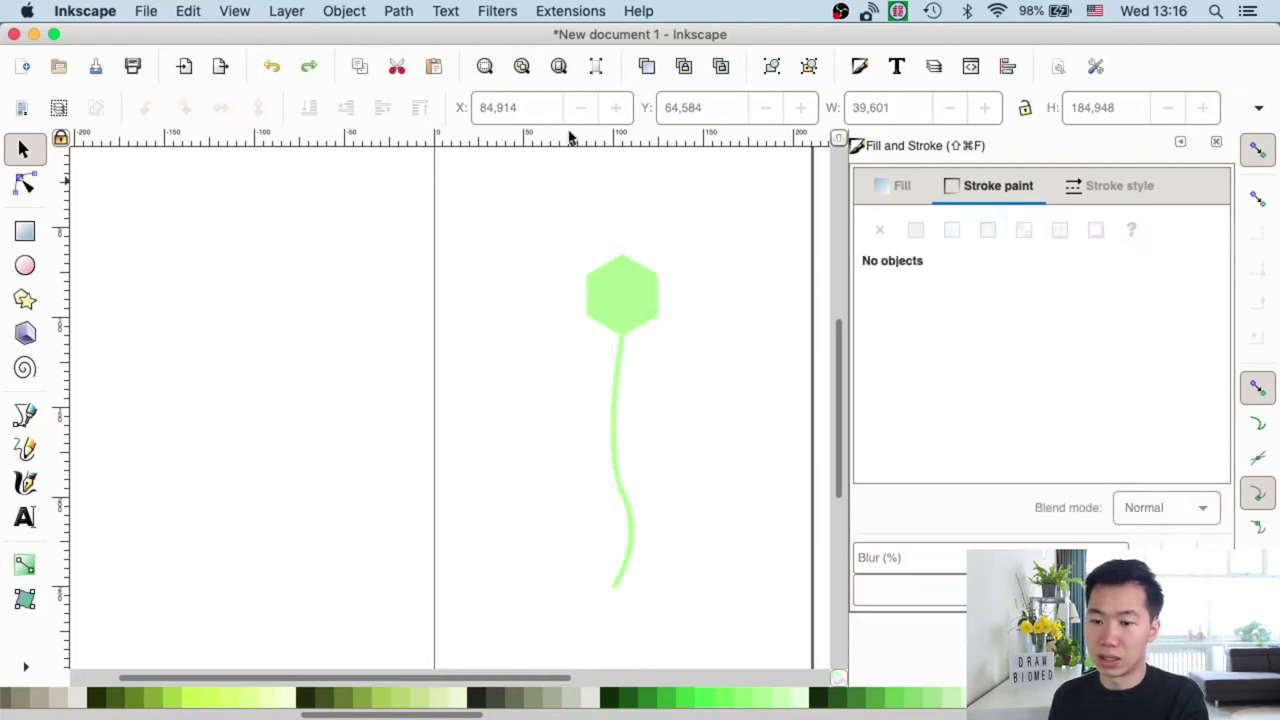
left_click_drag(684, 451, 716, 617)
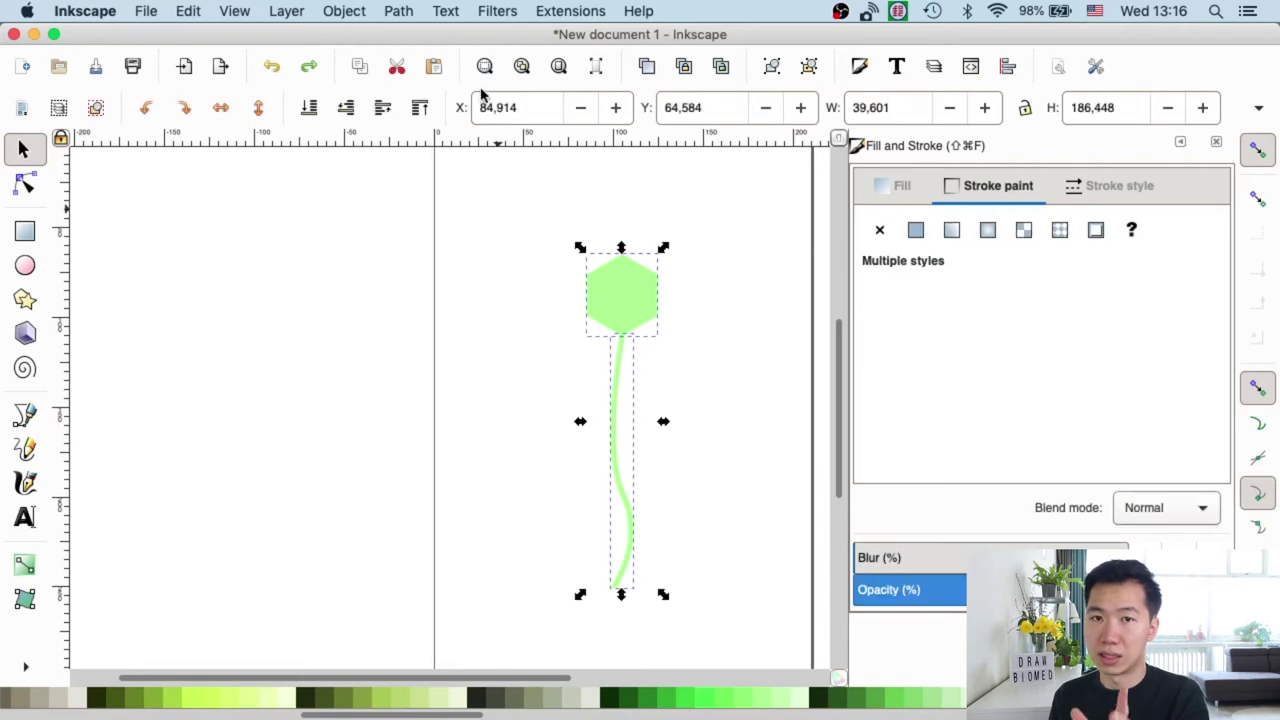
left_click(398, 11)
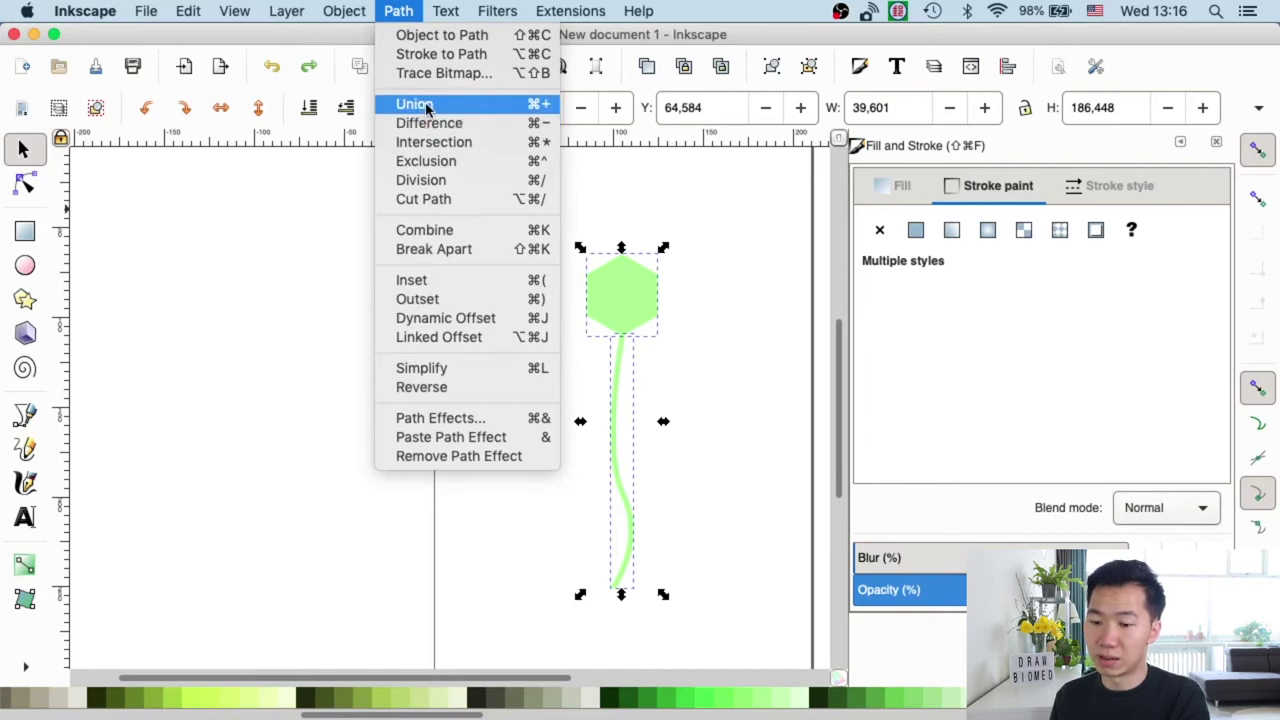
left_click(699, 335)
left_click(686, 409)
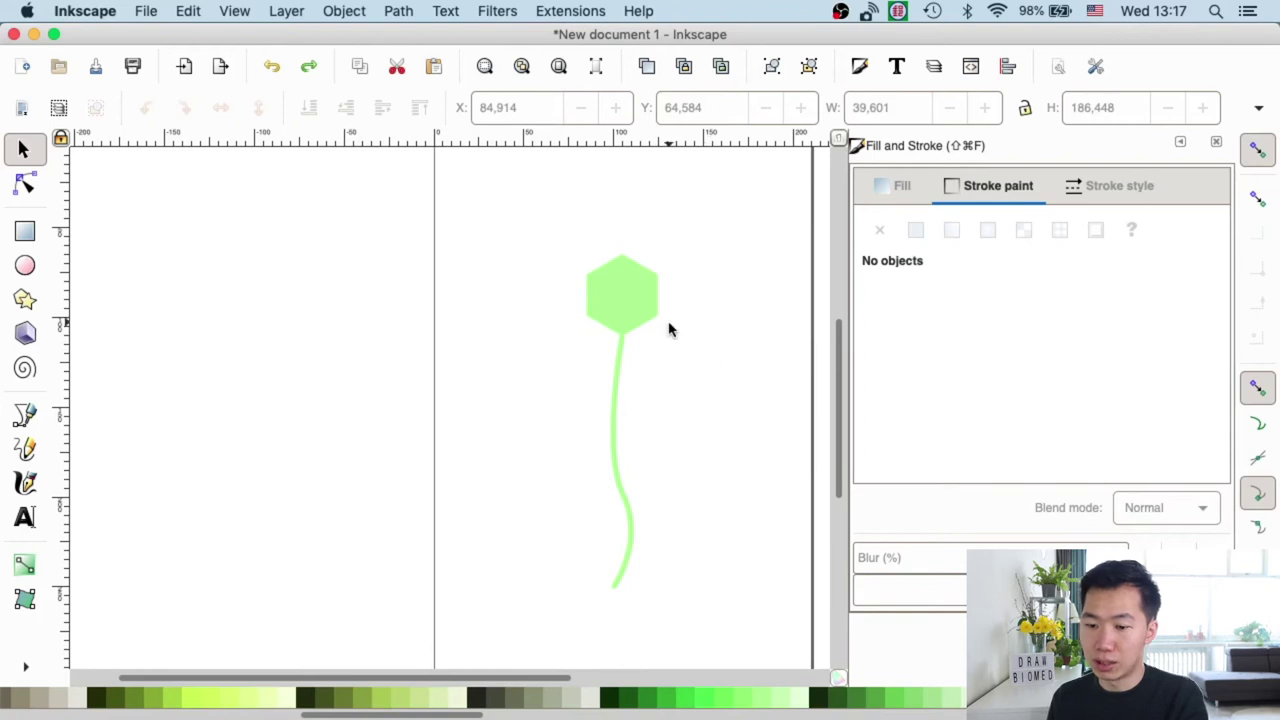
Convert the wavy tail line's stroke to a path.
left_click(615, 378)
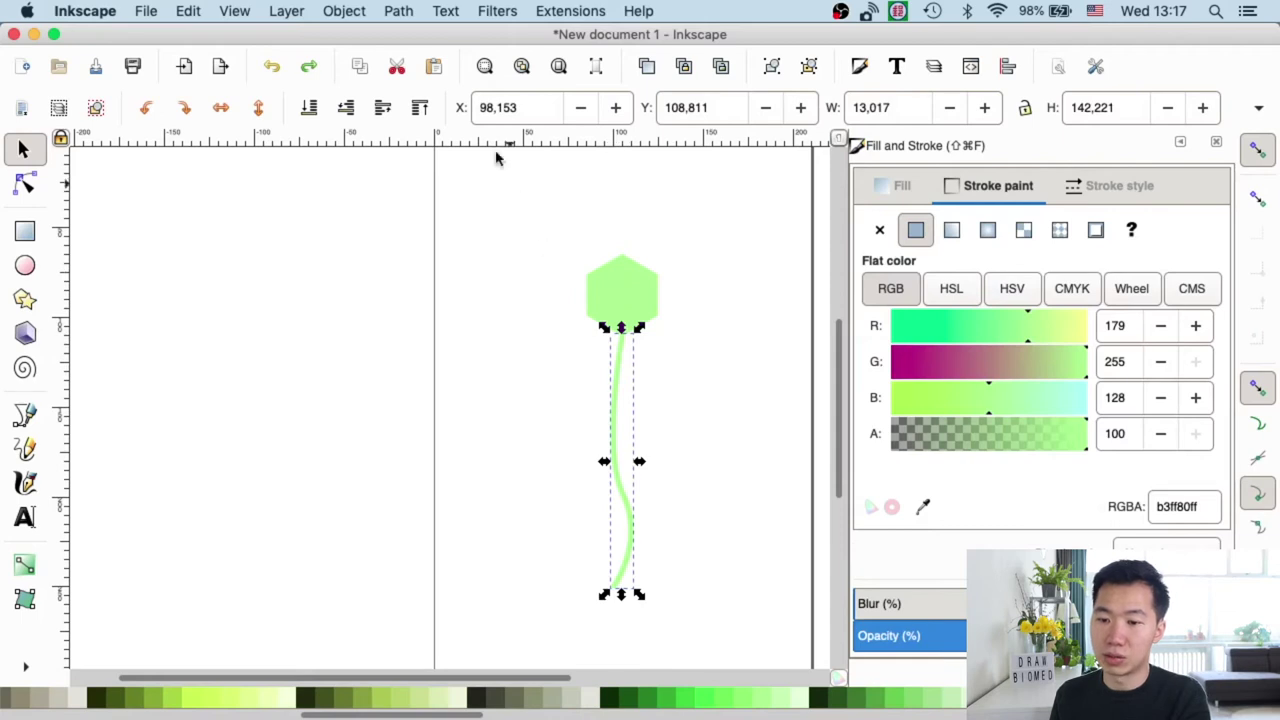
left_click(400, 11)
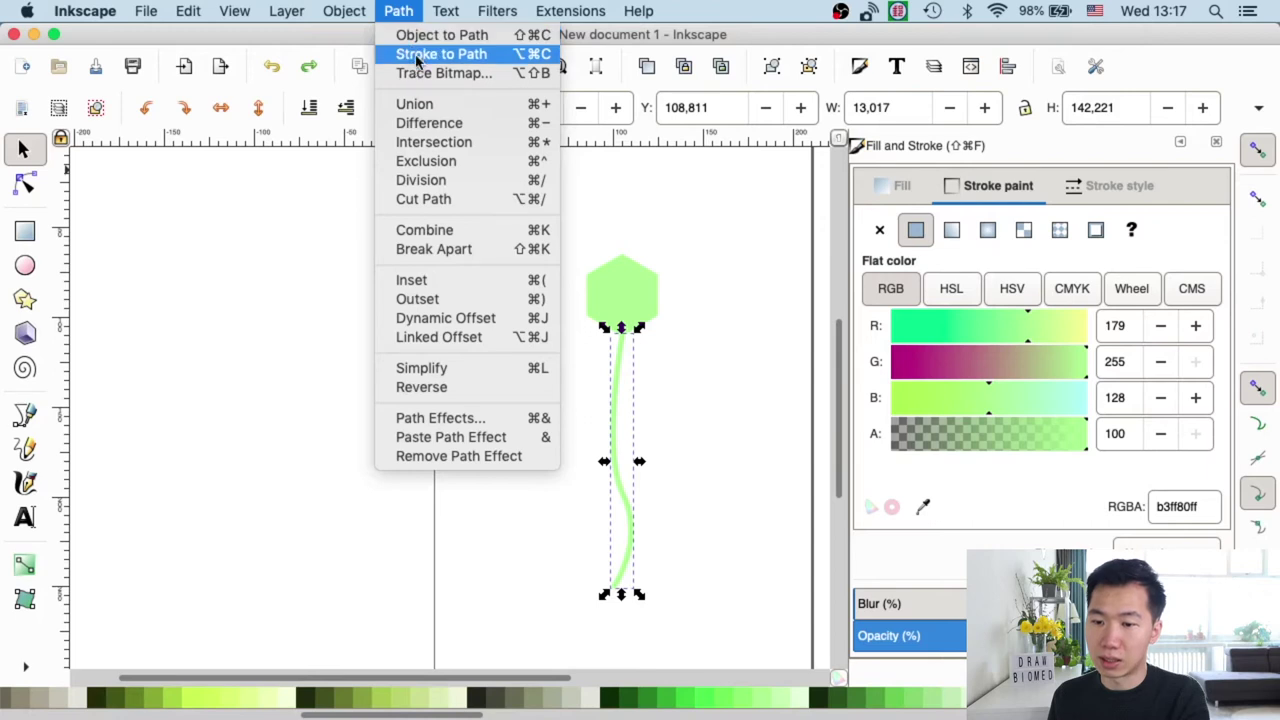
left_click(472, 62)
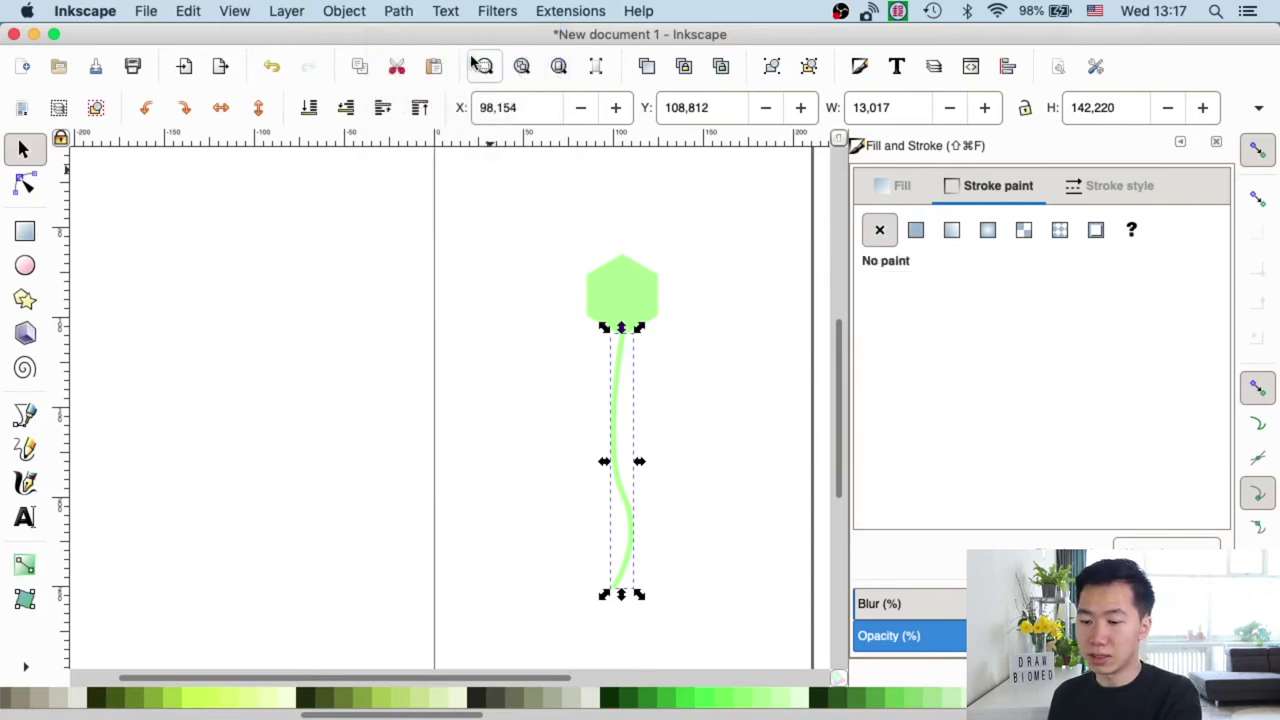
Inspect the outlined tail's nodes and try to move the outer node at its lower bend outward.
scroll(571, 371, "up", 5)
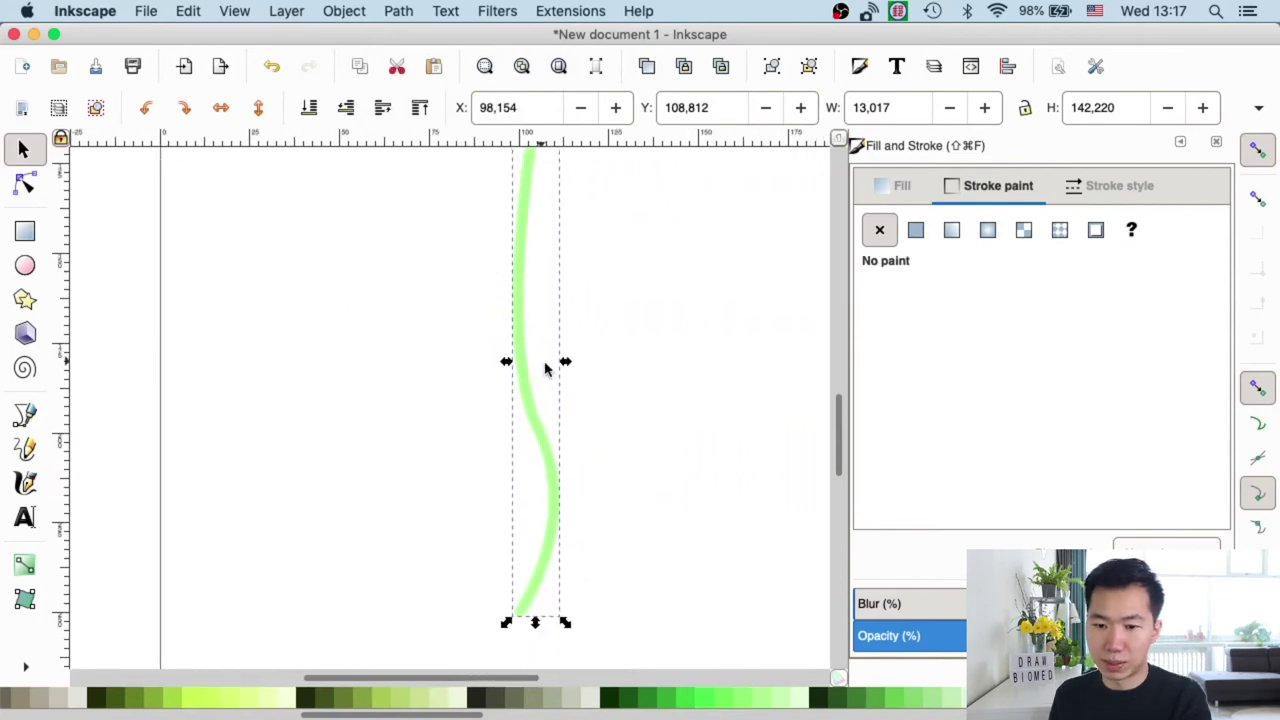
left_click(27, 186)
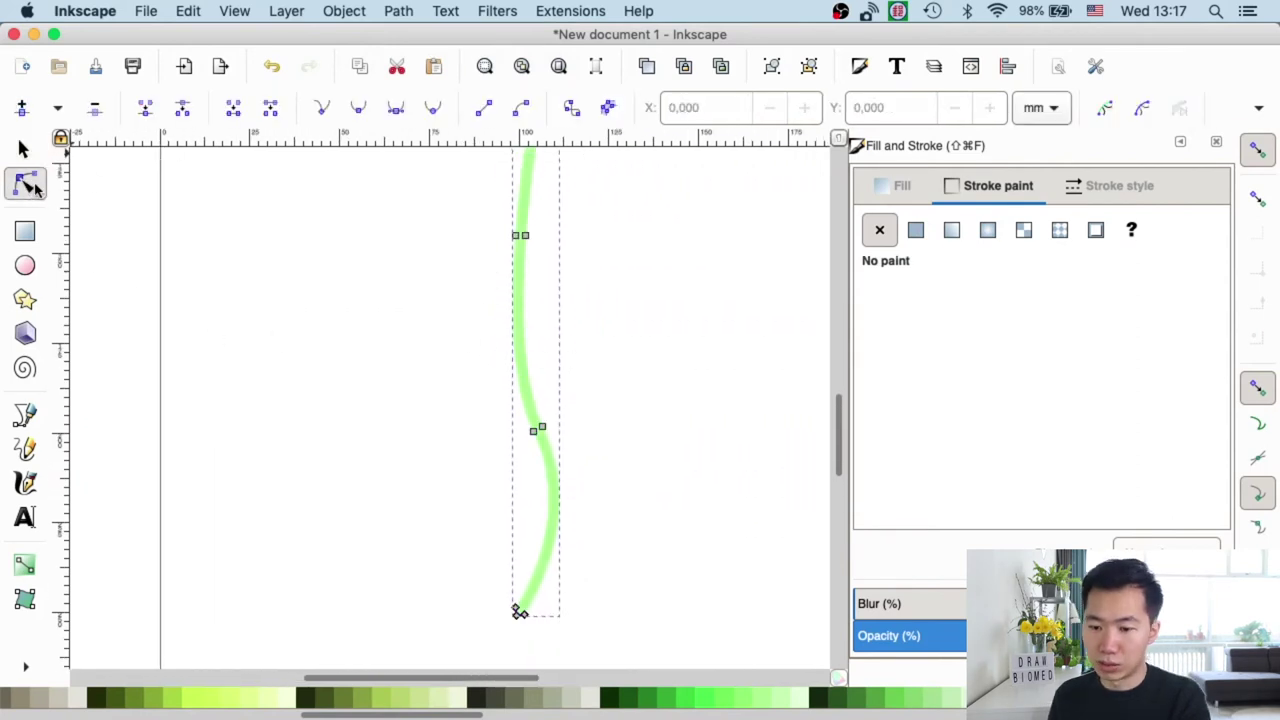
left_click(542, 428)
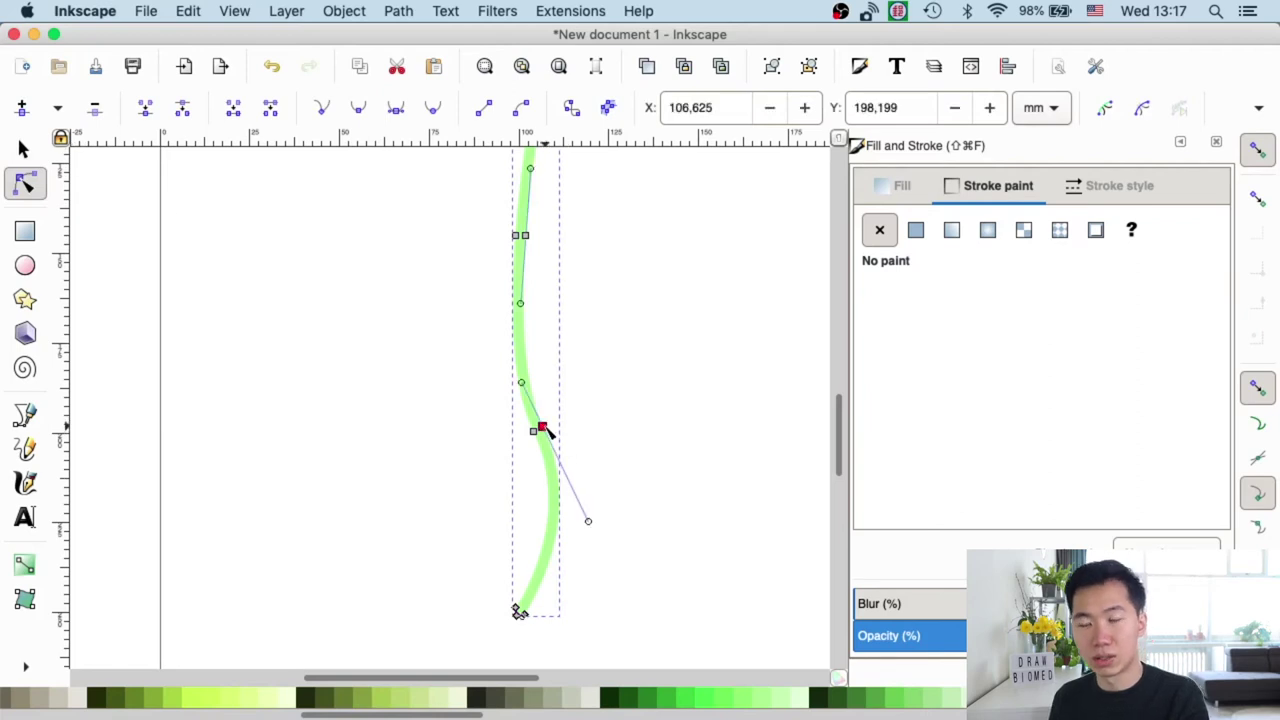
left_click_drag(542, 428, 571, 414)
key("s")
key("Escape")
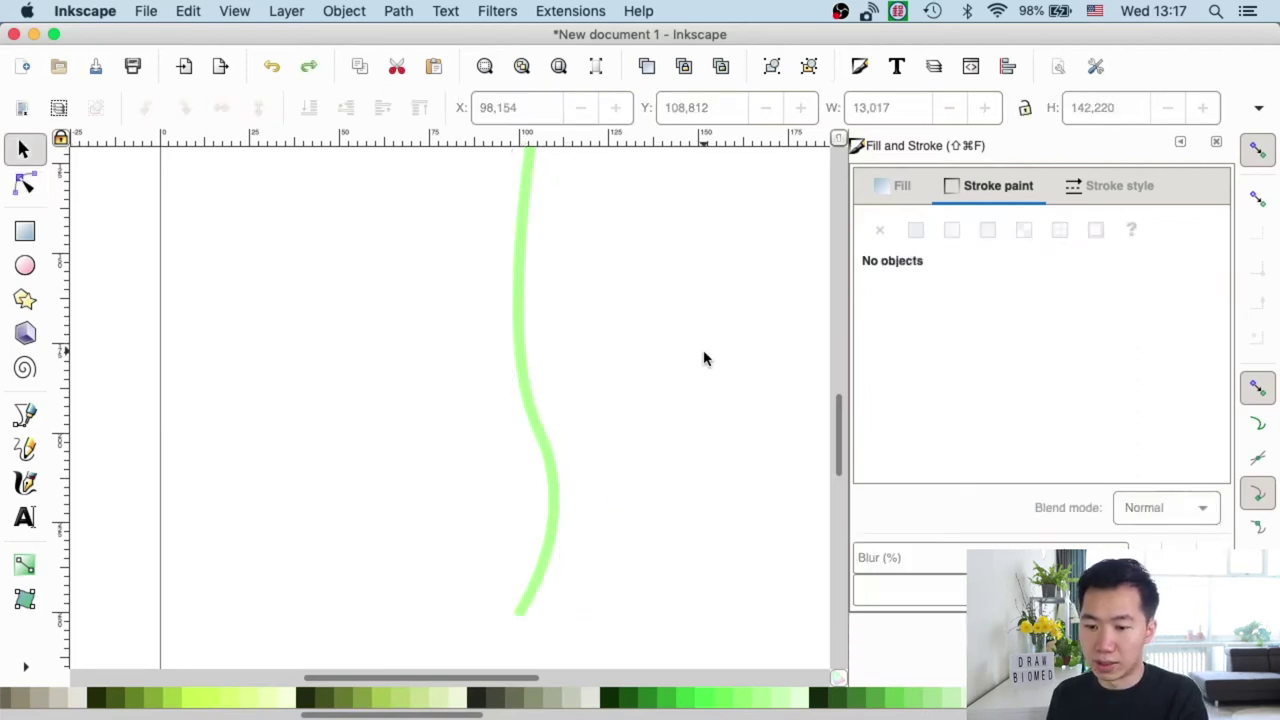
Unite the hexagon and the outlined tail into a single path with Union.
key("5")
key("super+a")
left_click(400, 10)
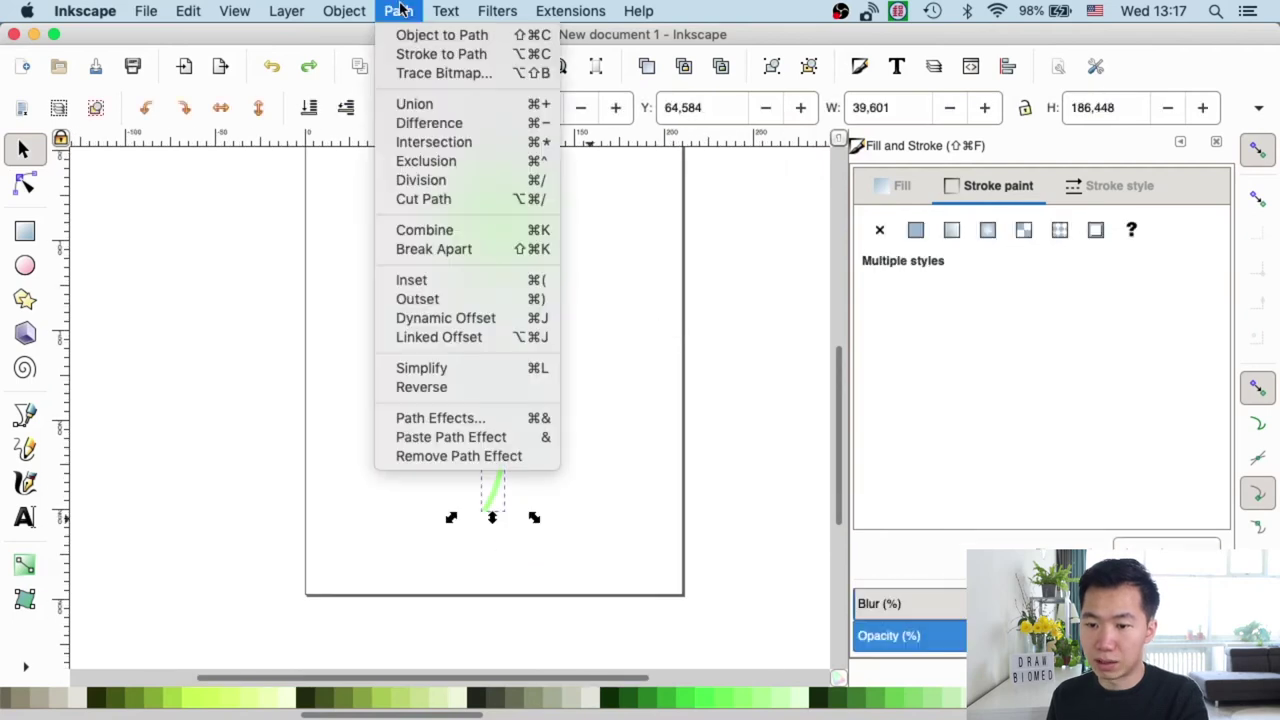
left_click(428, 105)
key("Escape")
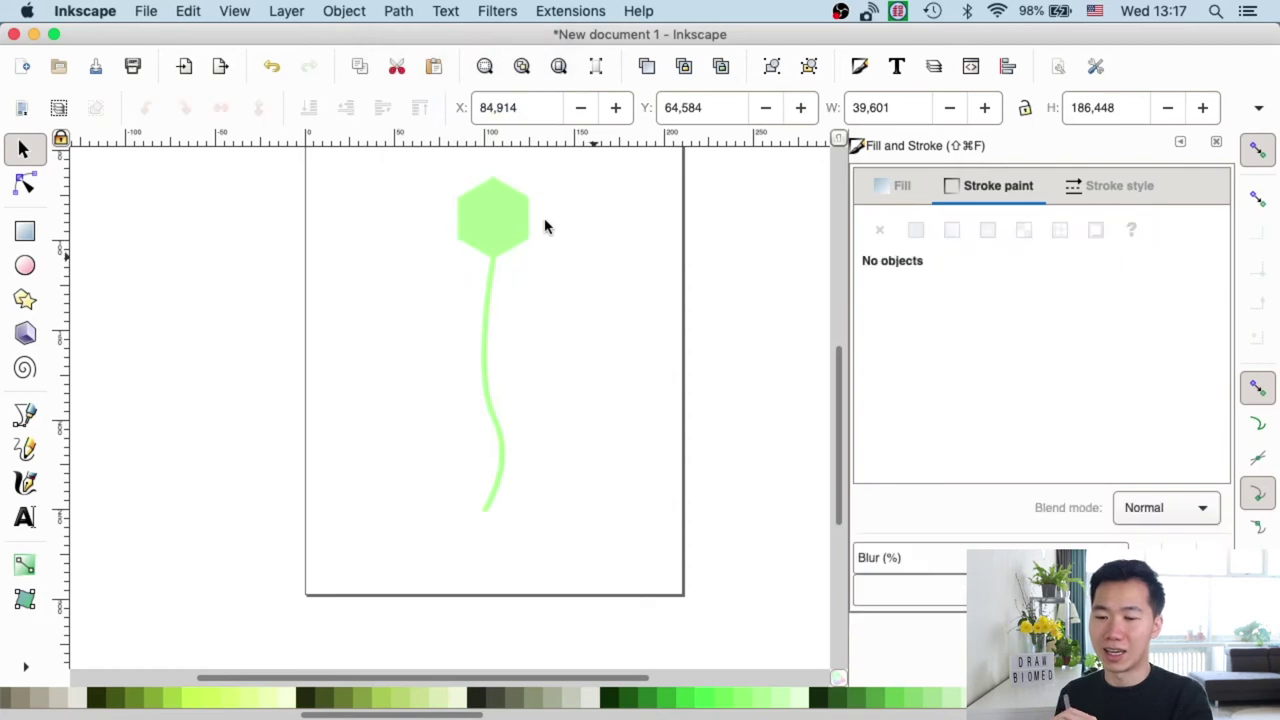
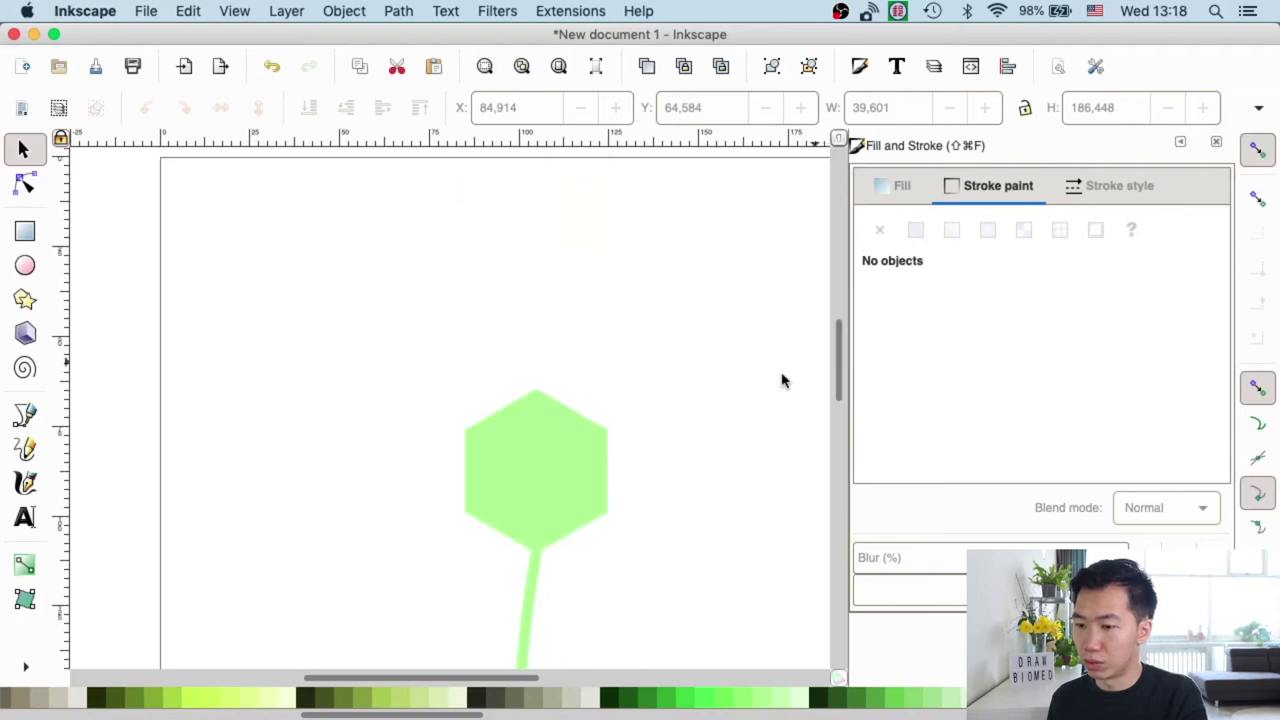
Try to make the node at the merged hexagon's lower-right corner symmetric, and undo the change.
left_click(574, 470)
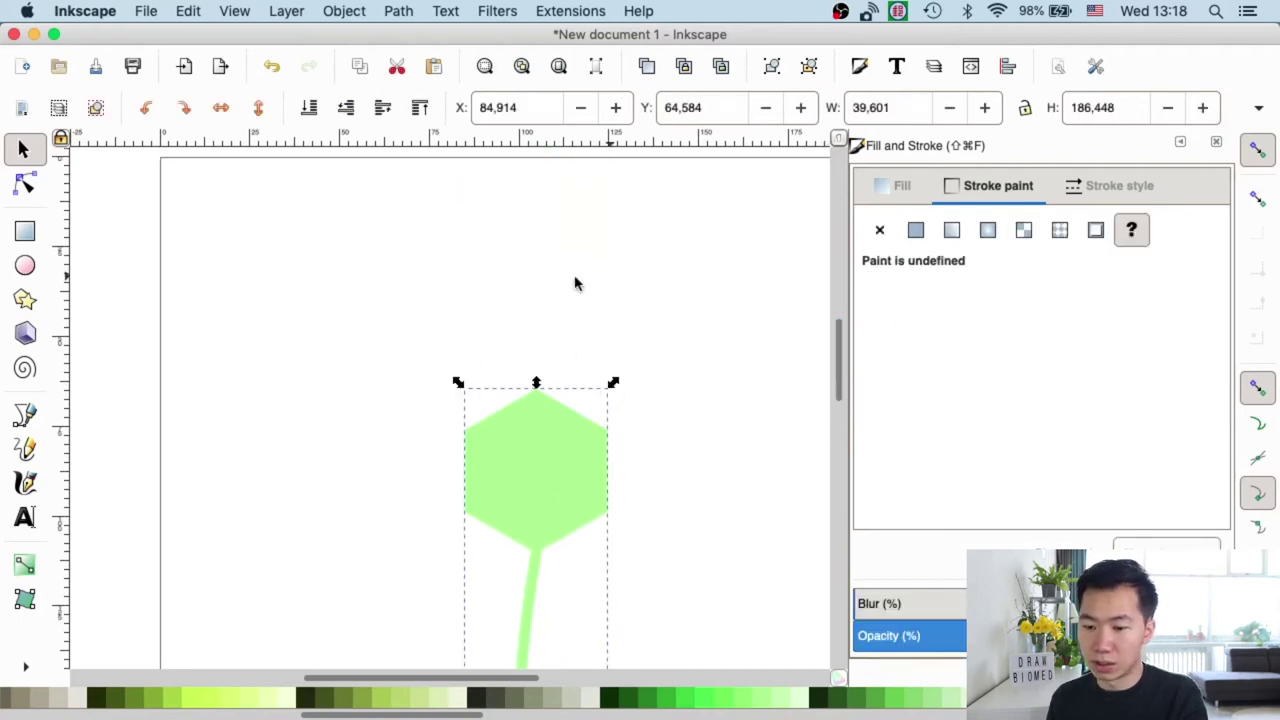
left_click(25, 183)
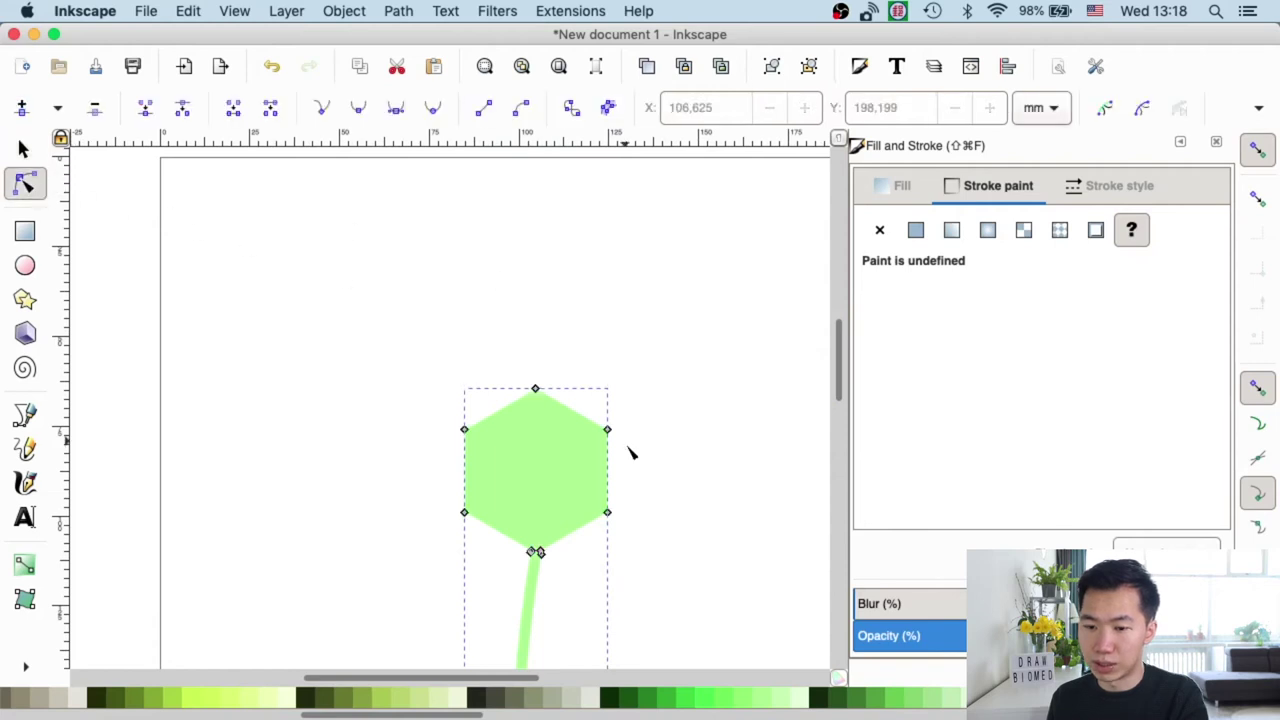
left_click(608, 515)
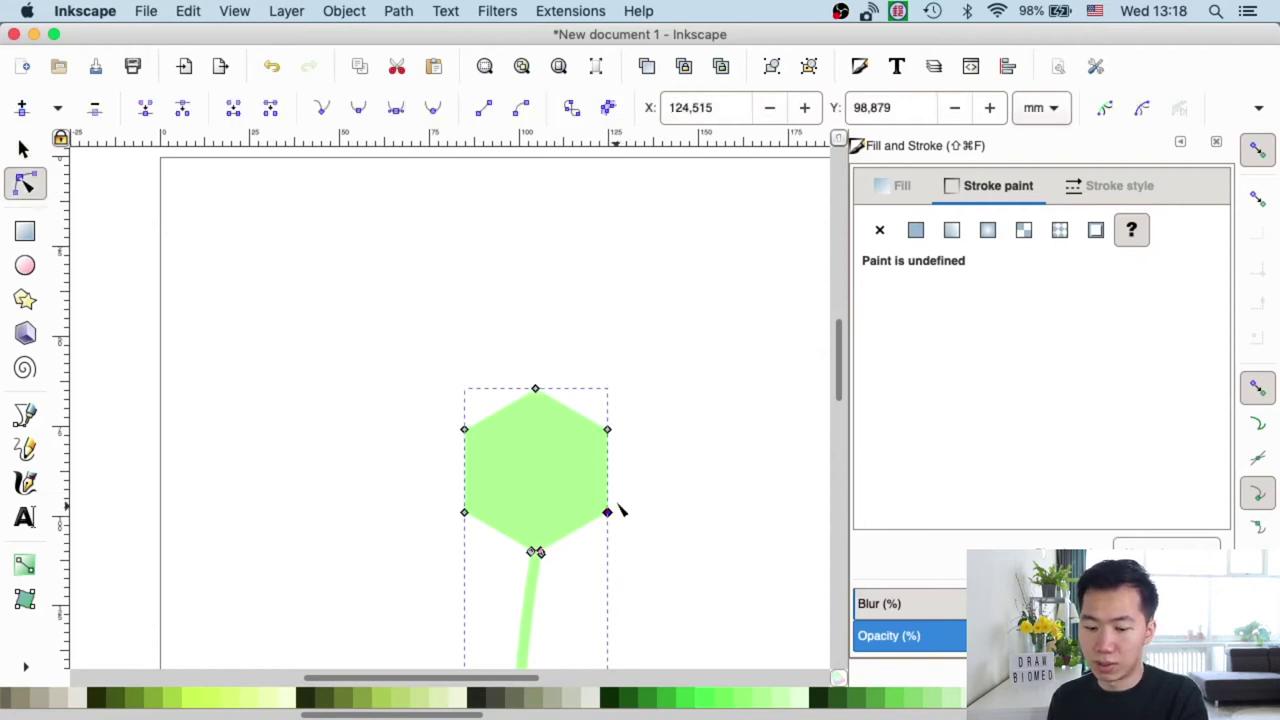
left_click(395, 107)
key("super+z")
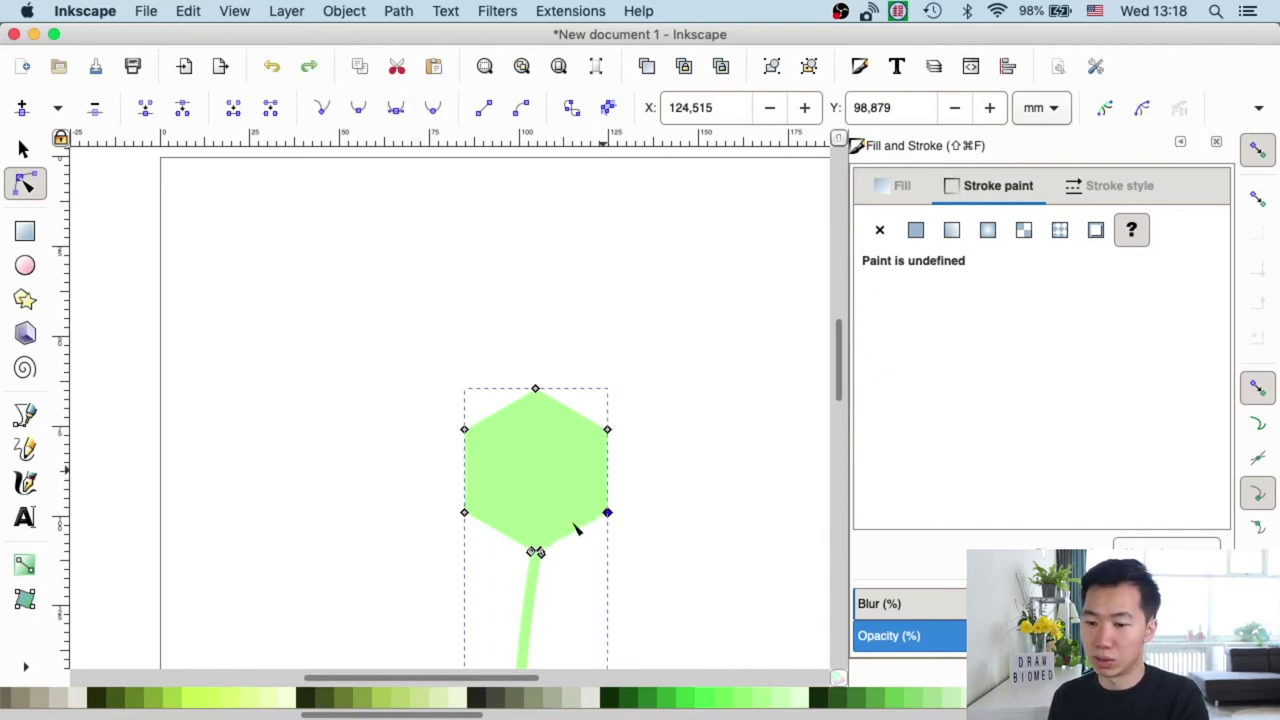
left_click(24, 148)
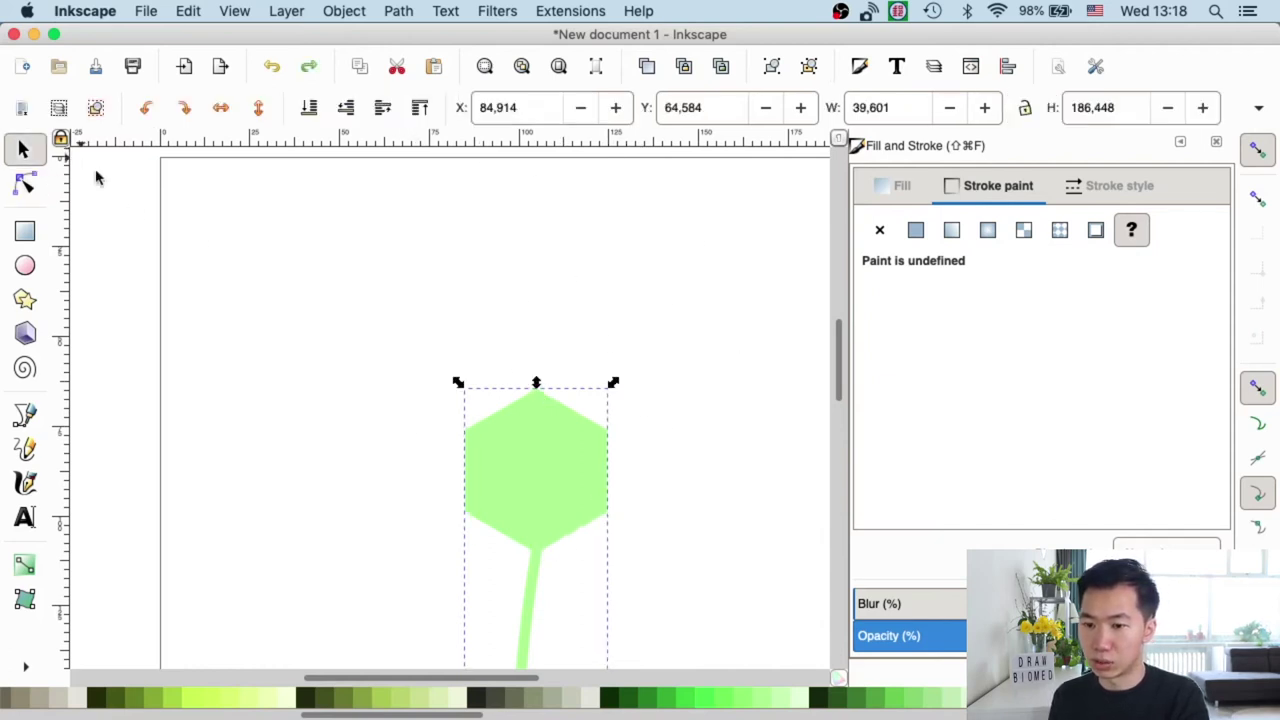
left_click(656, 330)
left_click(566, 440)
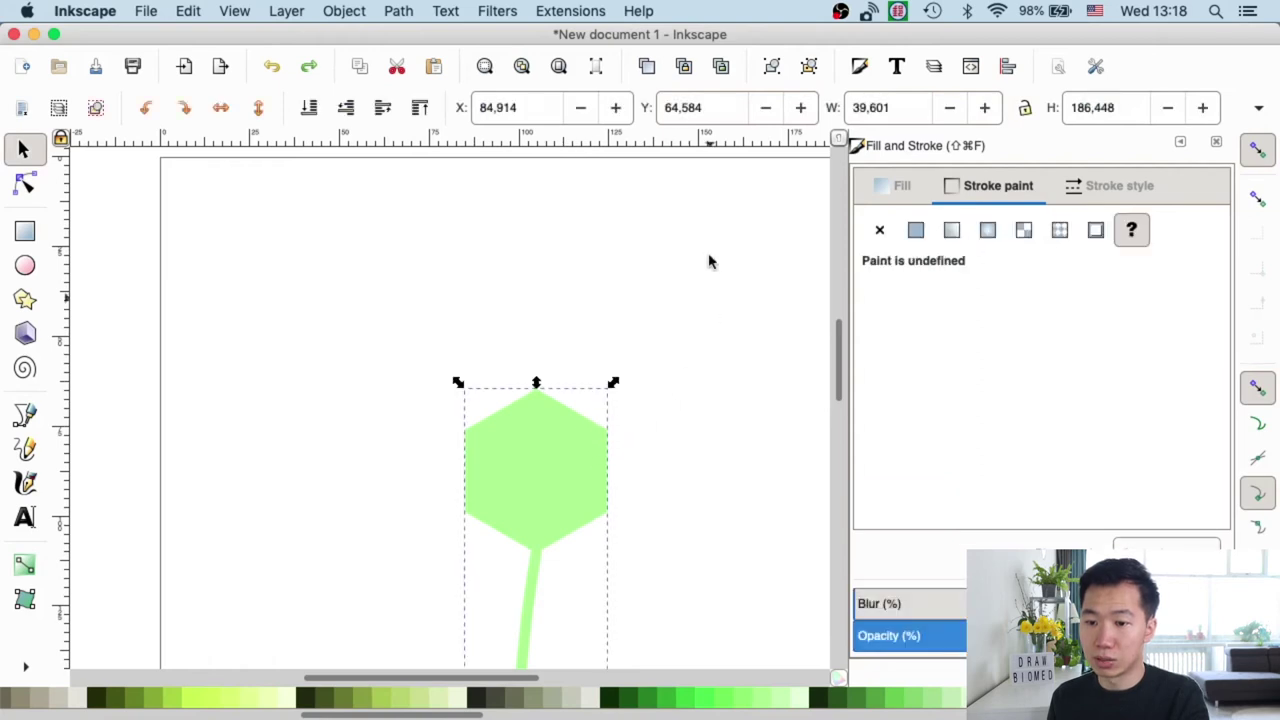
left_click(548, 11)
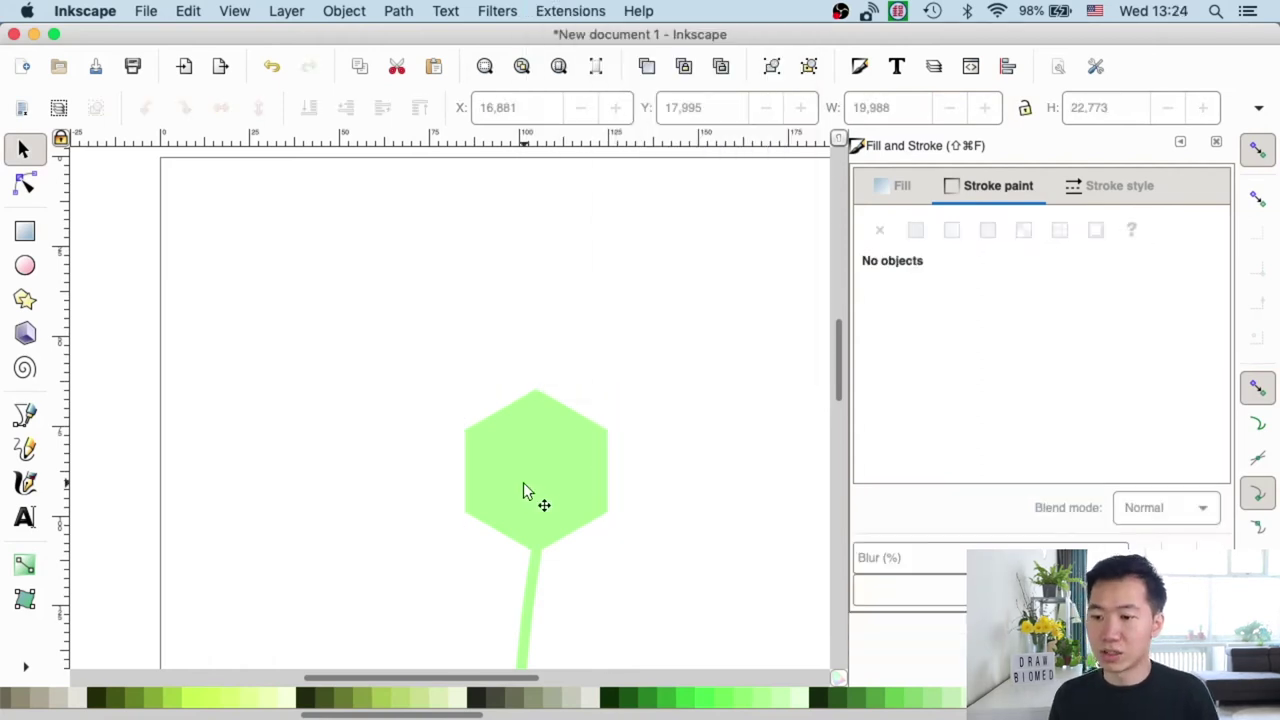
left_click(523, 484)
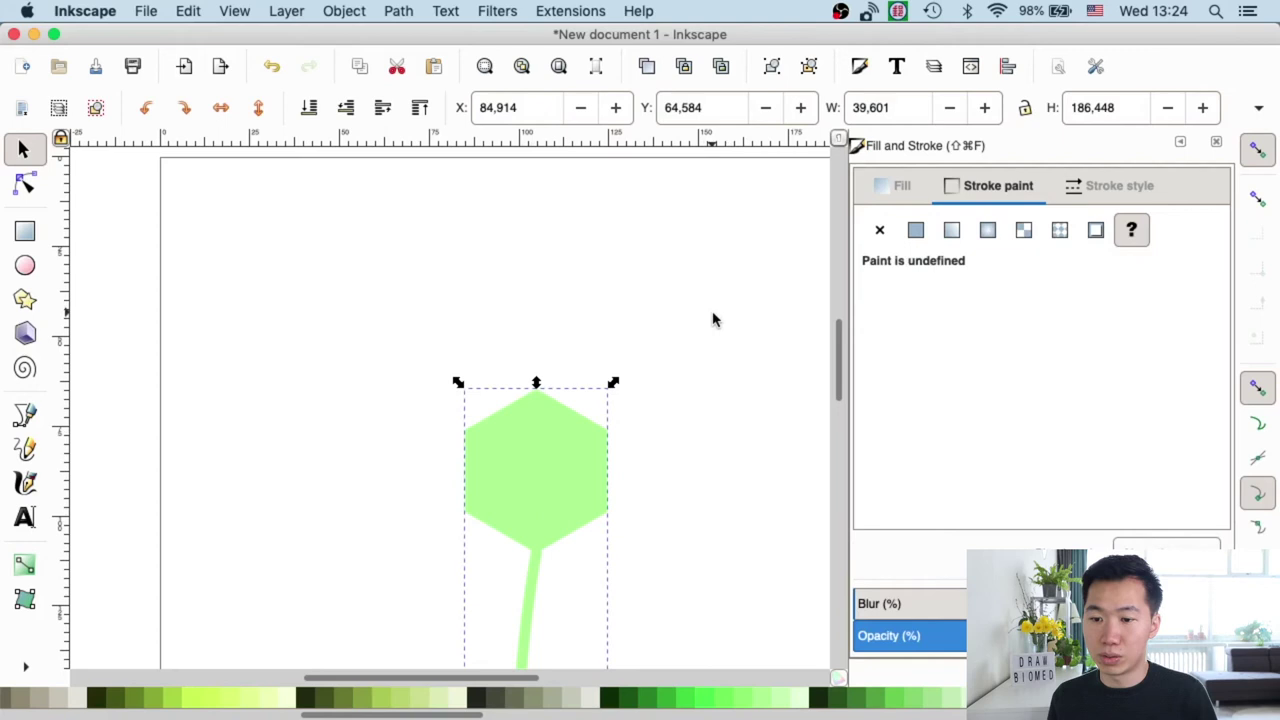
left_click(500, 11)
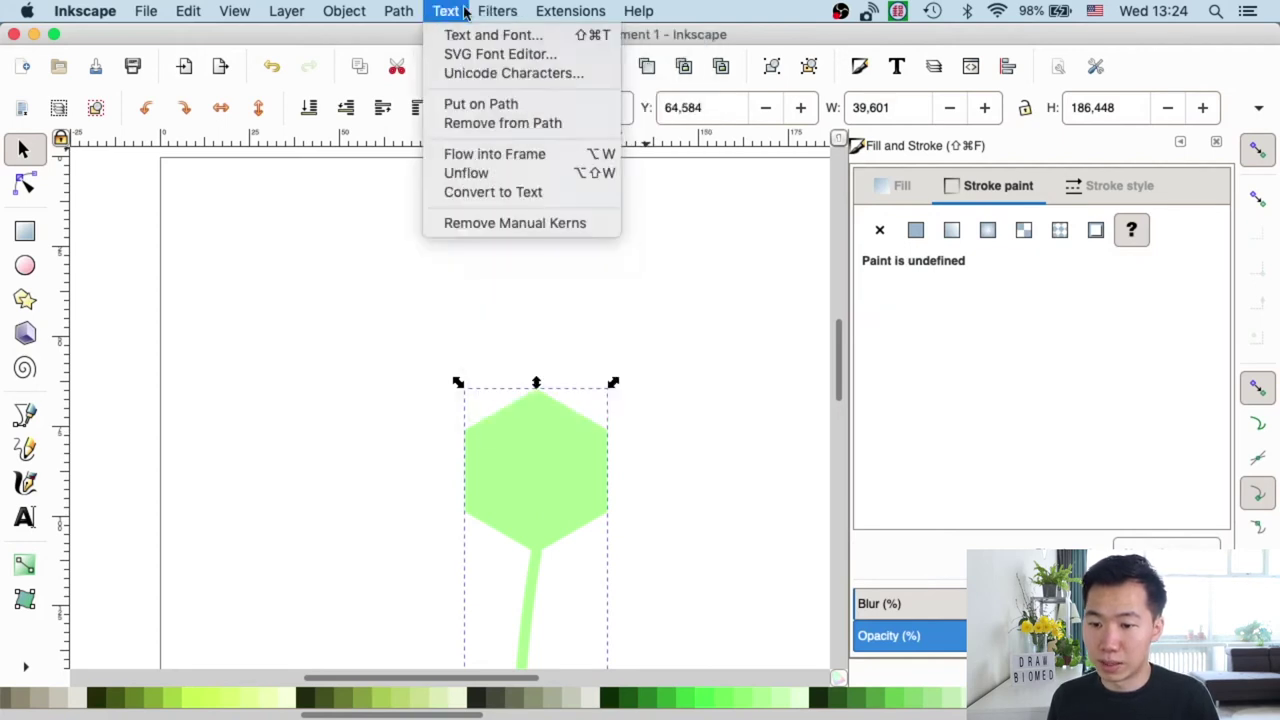
mouse_move(411, 10)
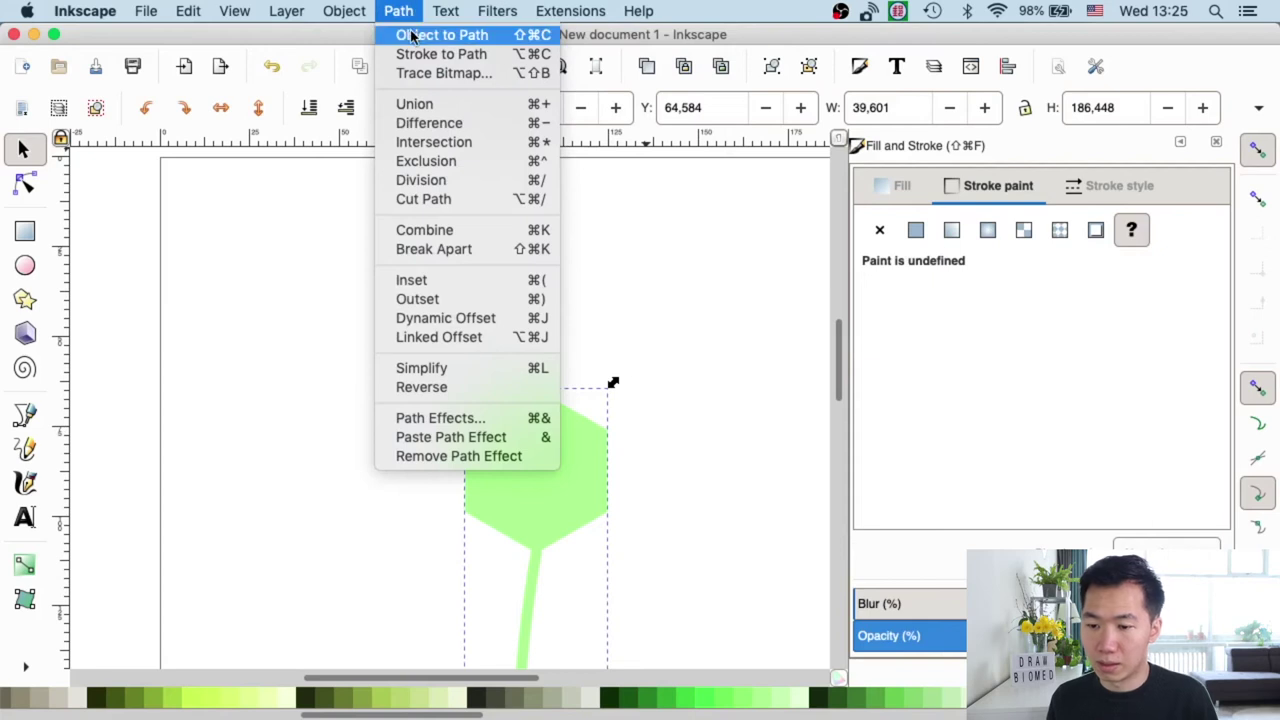
left_click(685, 295)
left_click(702, 328)
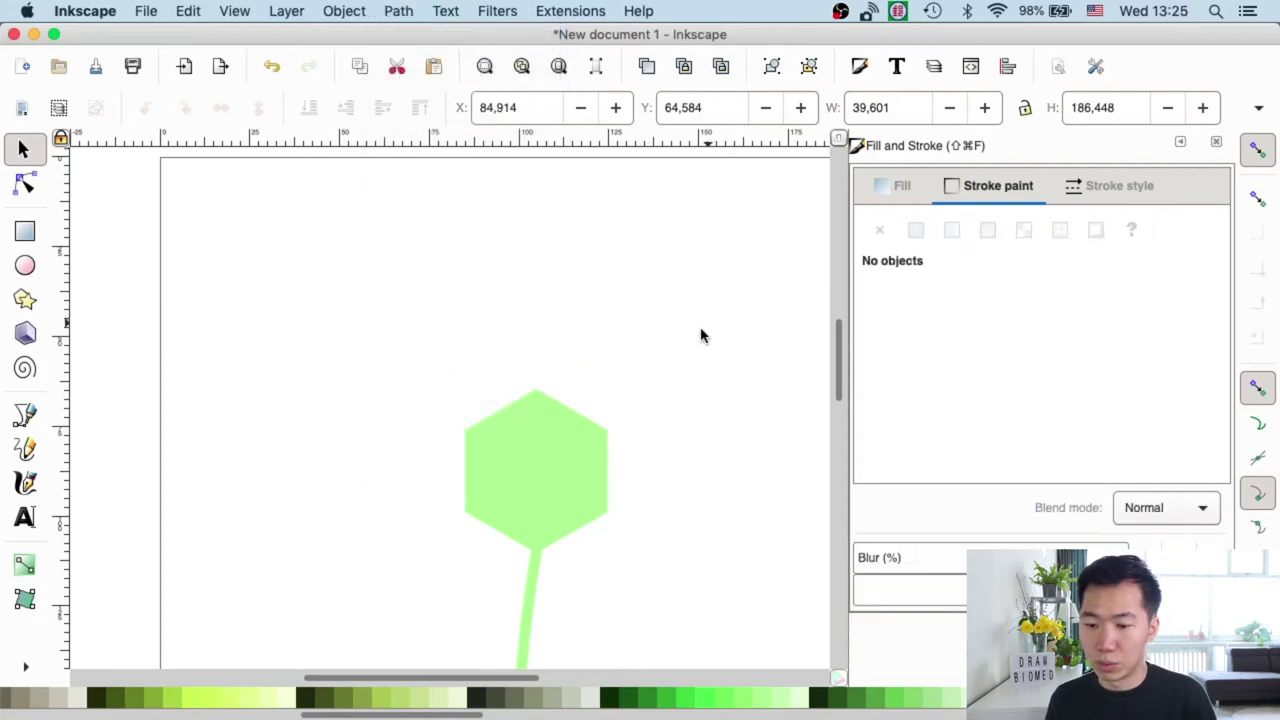
left_click(575, 441)
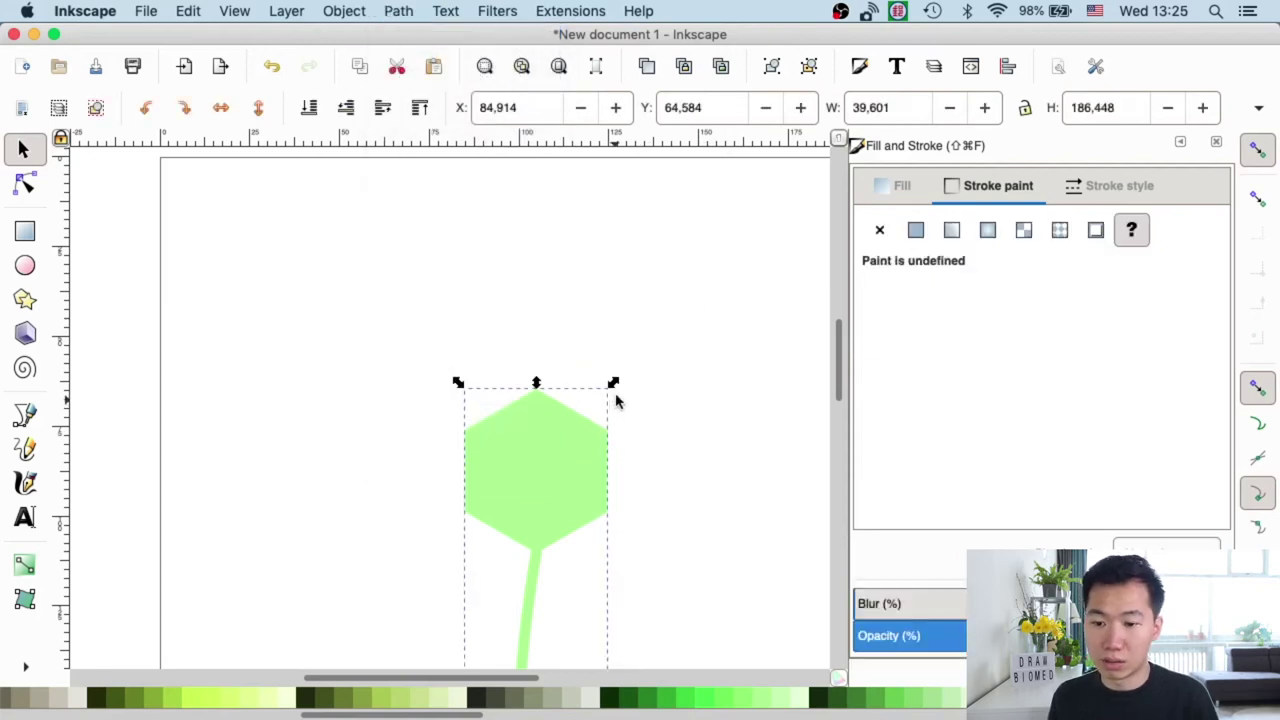
left_click(399, 11)
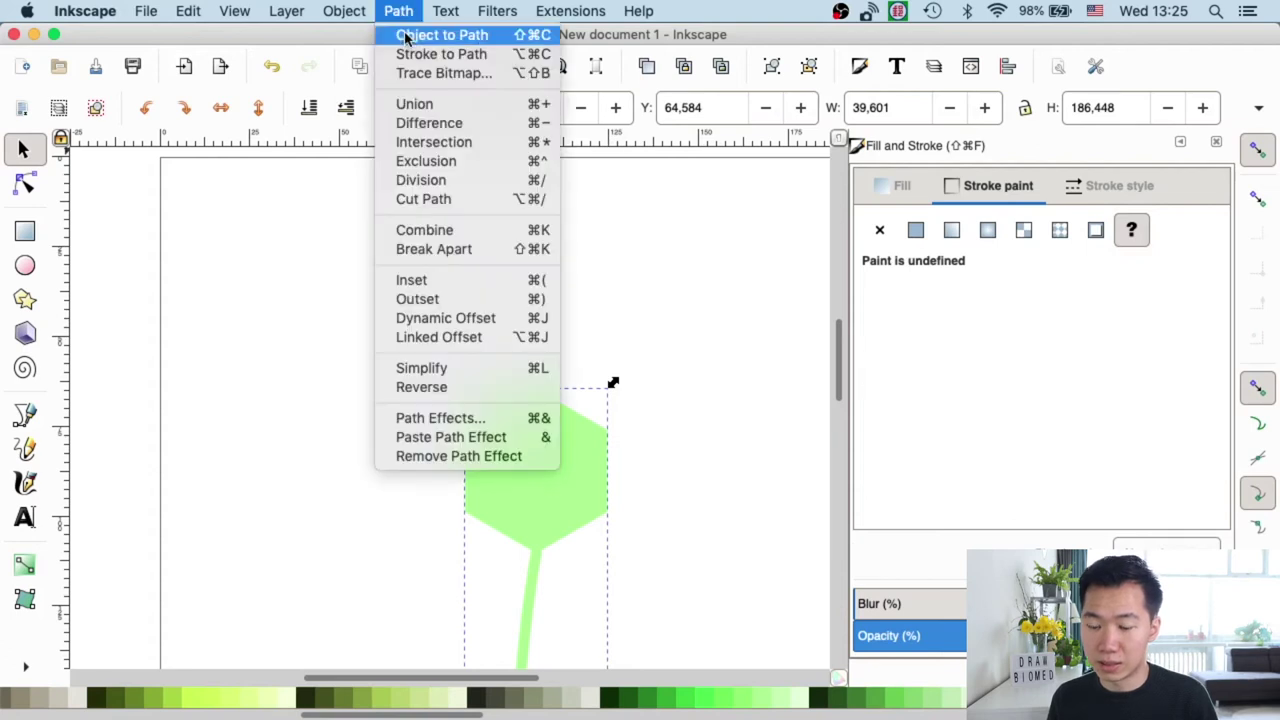
left_click(734, 351)
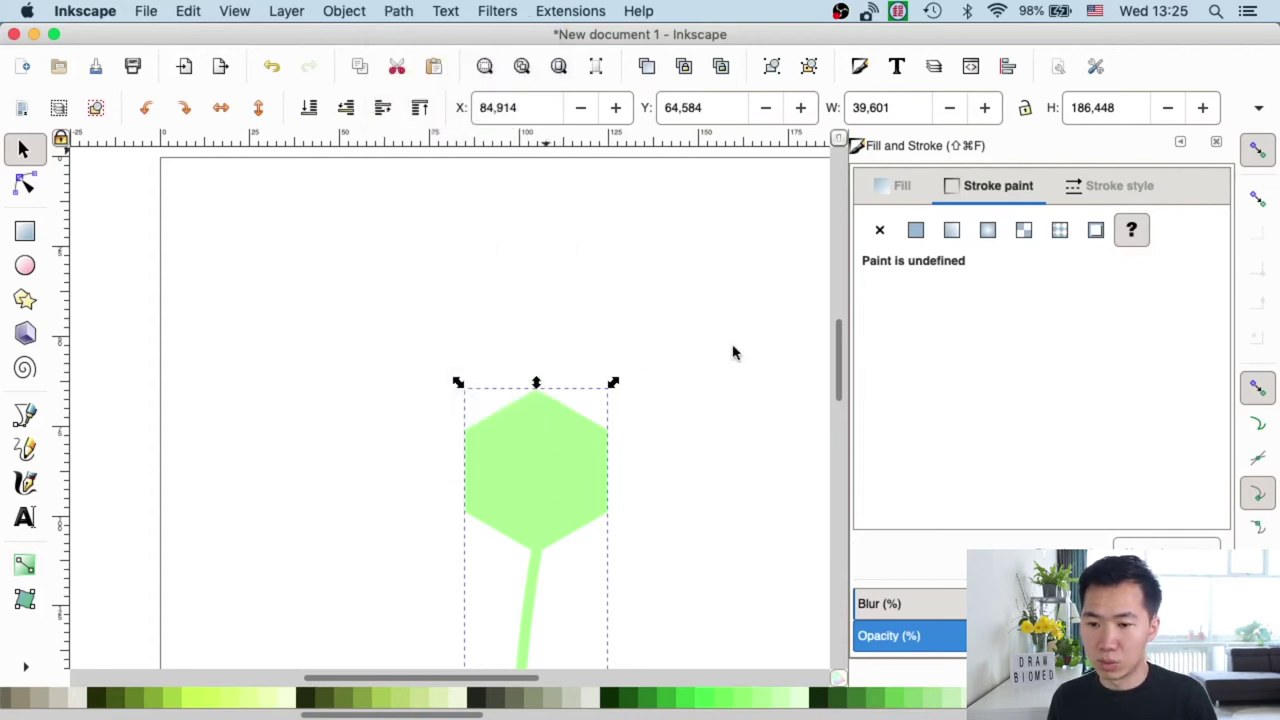
left_click(719, 388)
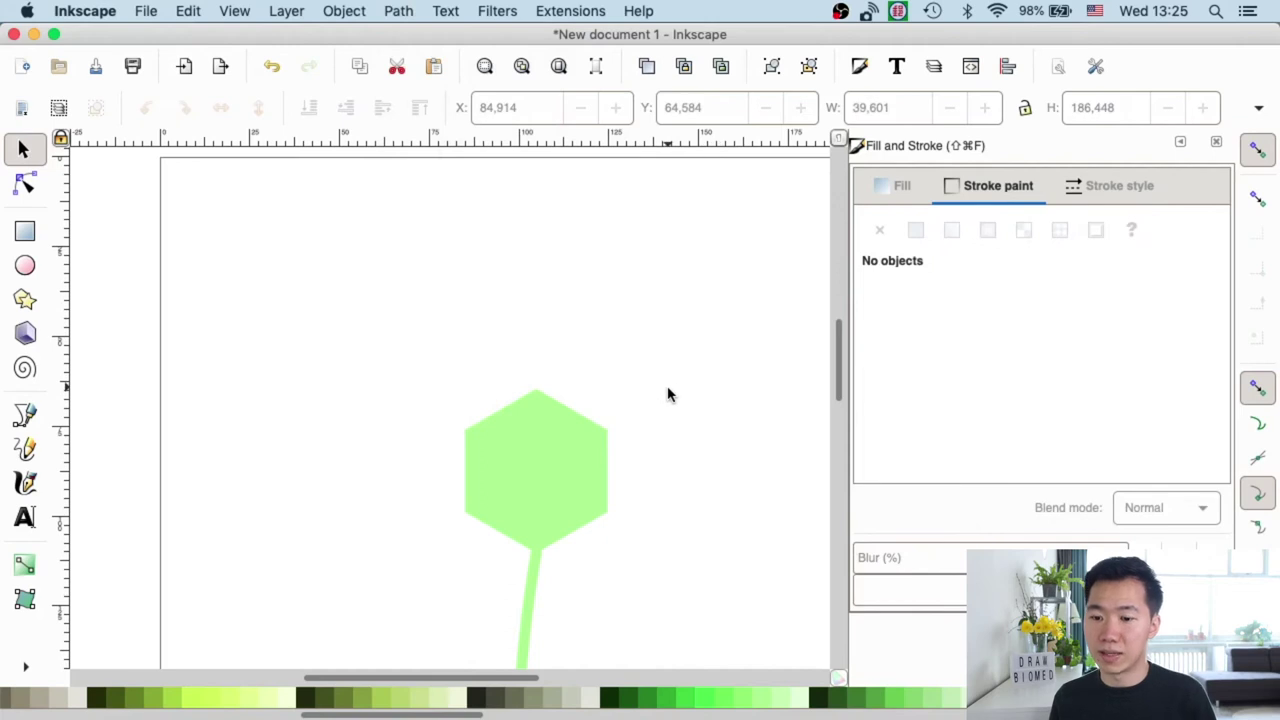
Add the Corners (Fillet/Chamfer) live path effect to the merged hexagon and tail.
left_click(588, 448)
left_click(409, 18)
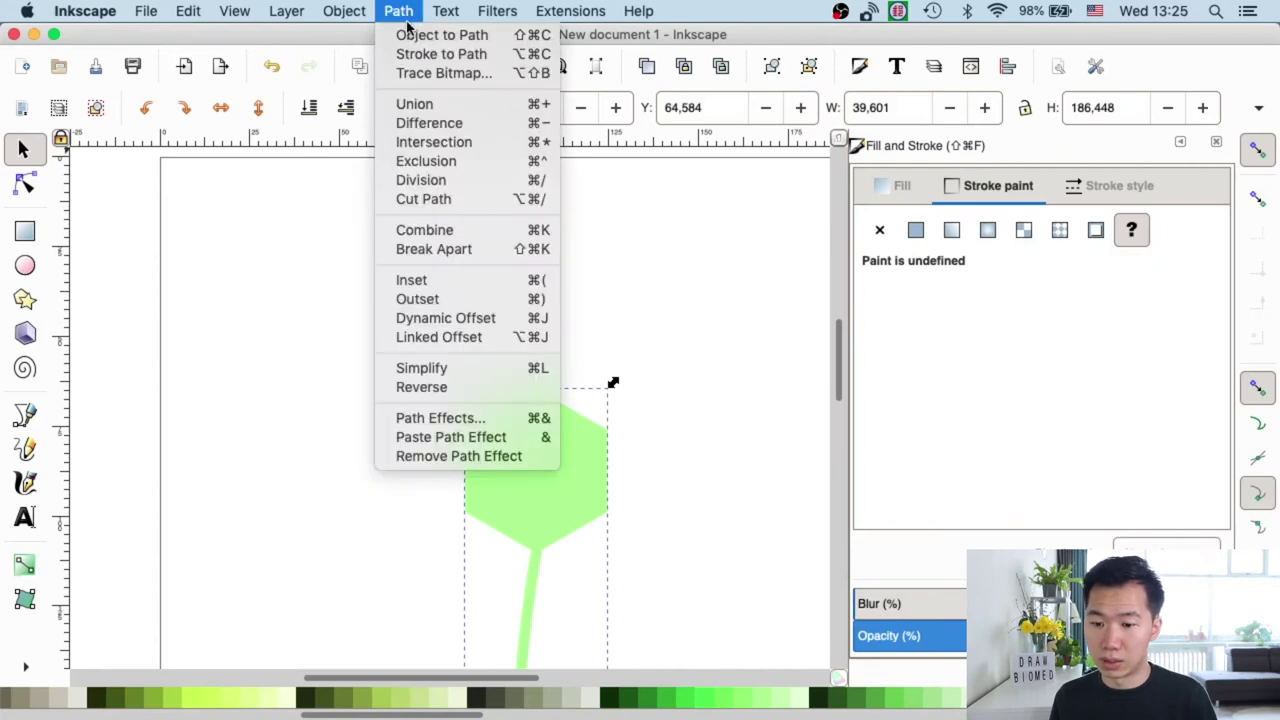
left_click(440, 418)
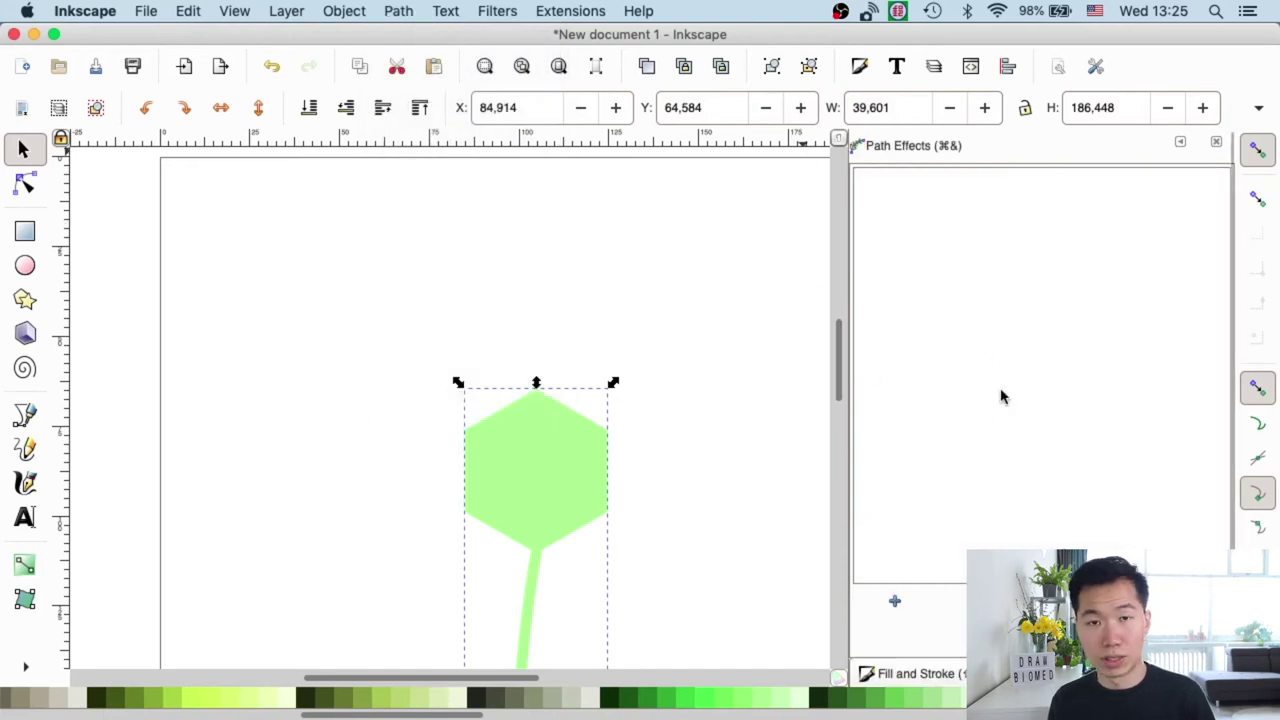
left_click(896, 602)
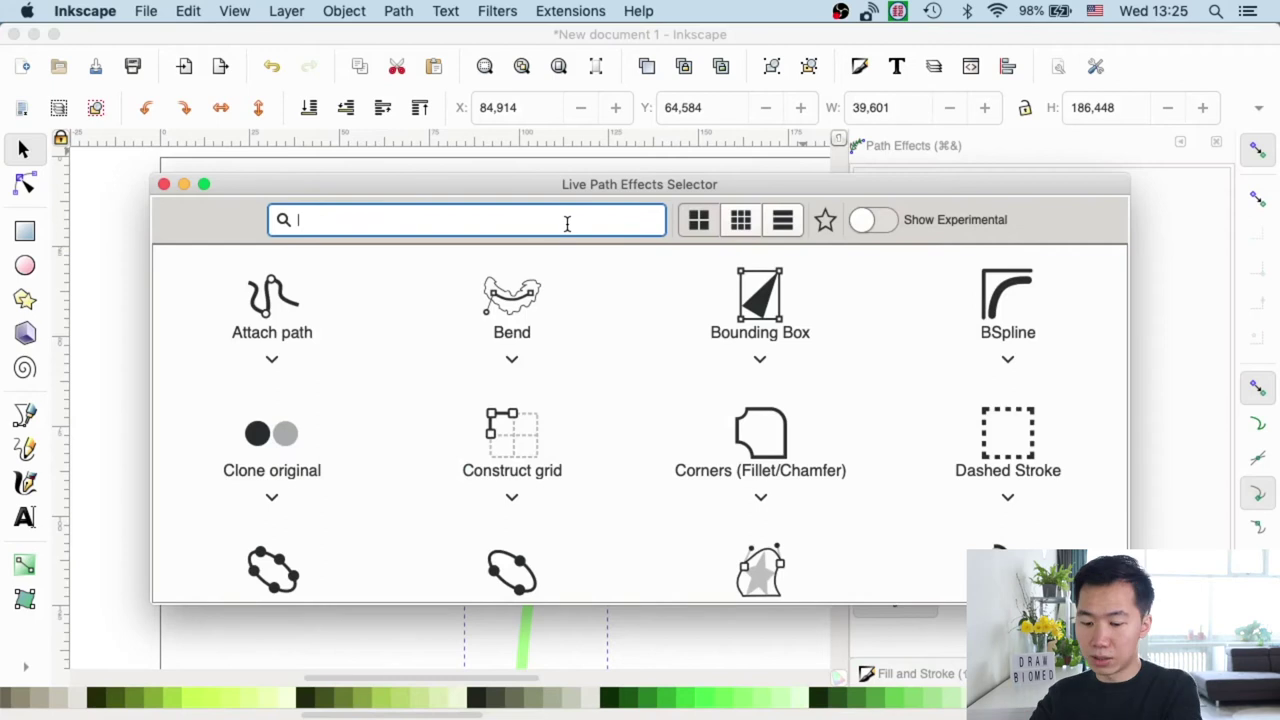
type("corne")
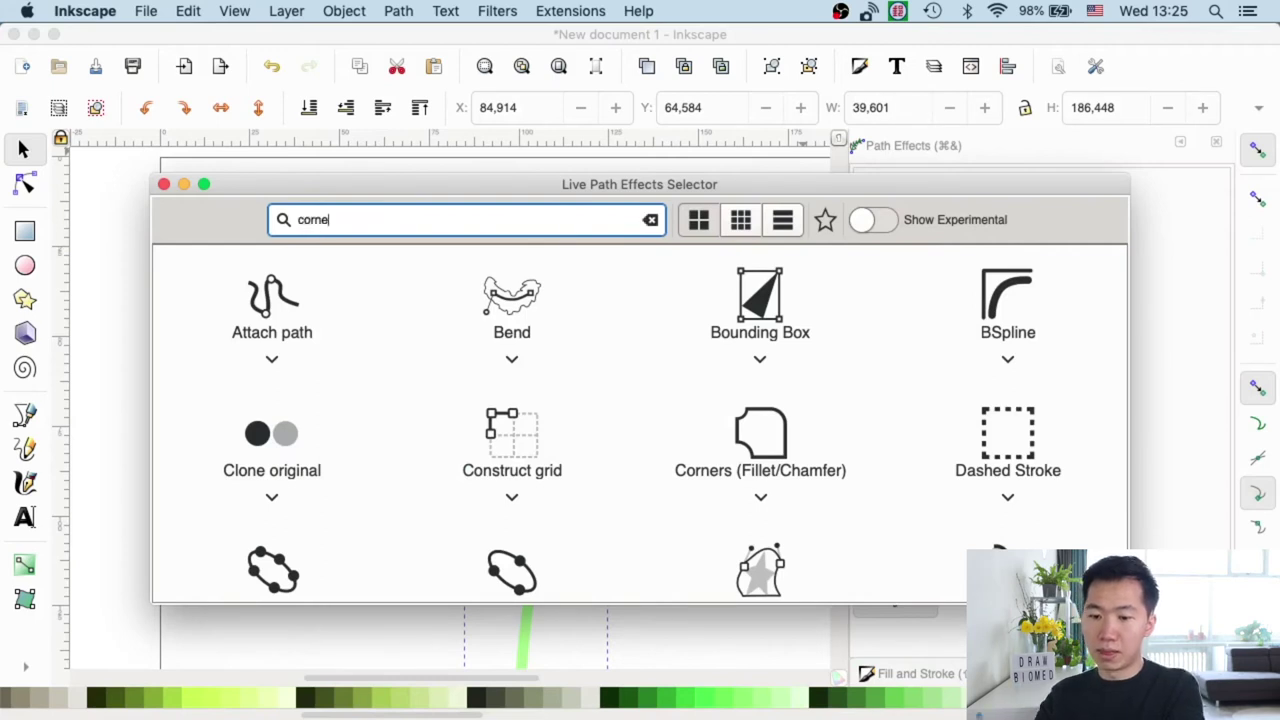
type("r")
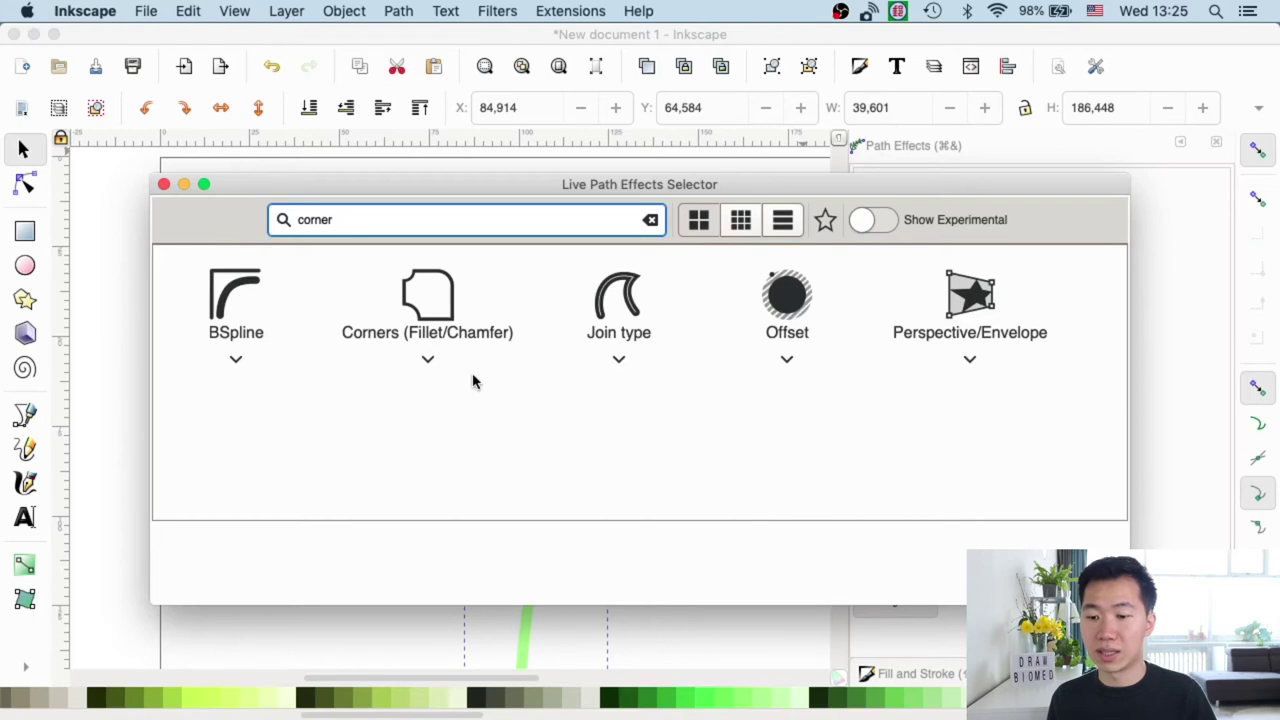
double_click(435, 305)
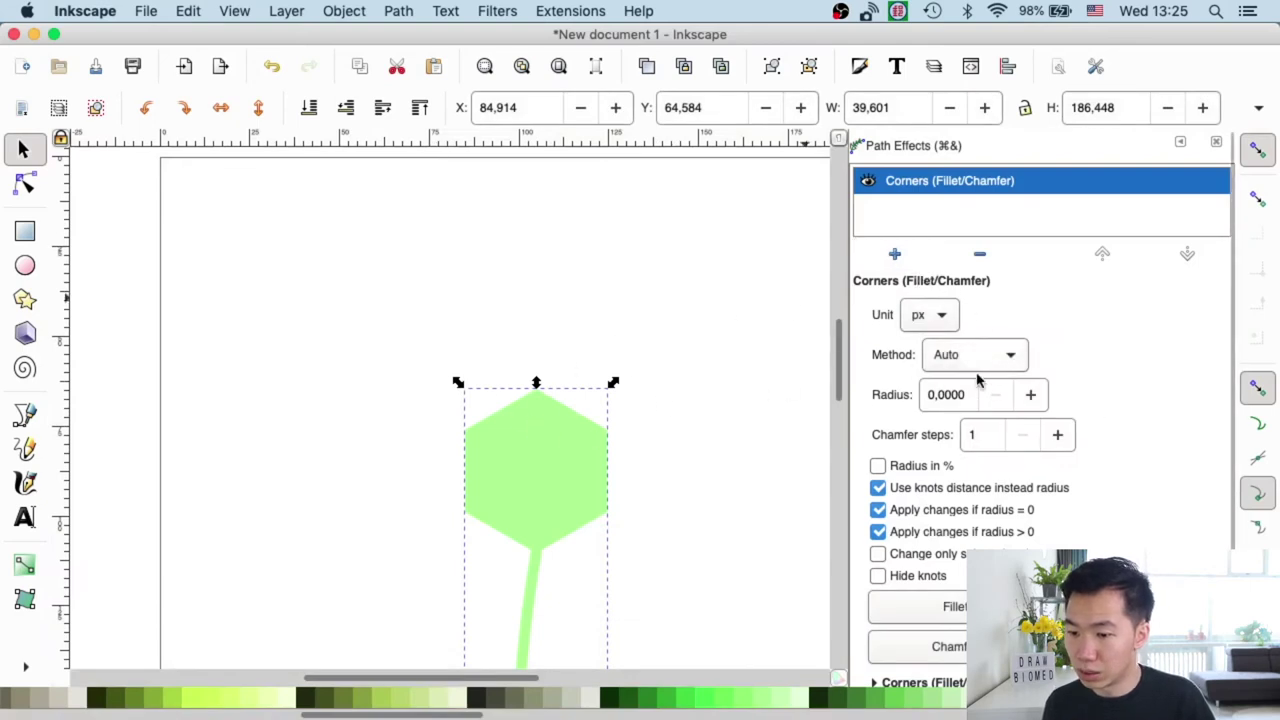
Raise the corner effect's radius to 19 px and check the rounding on the merged shape.
left_click(1031, 395)
left_click(1031, 395)
left_click(1031, 395)
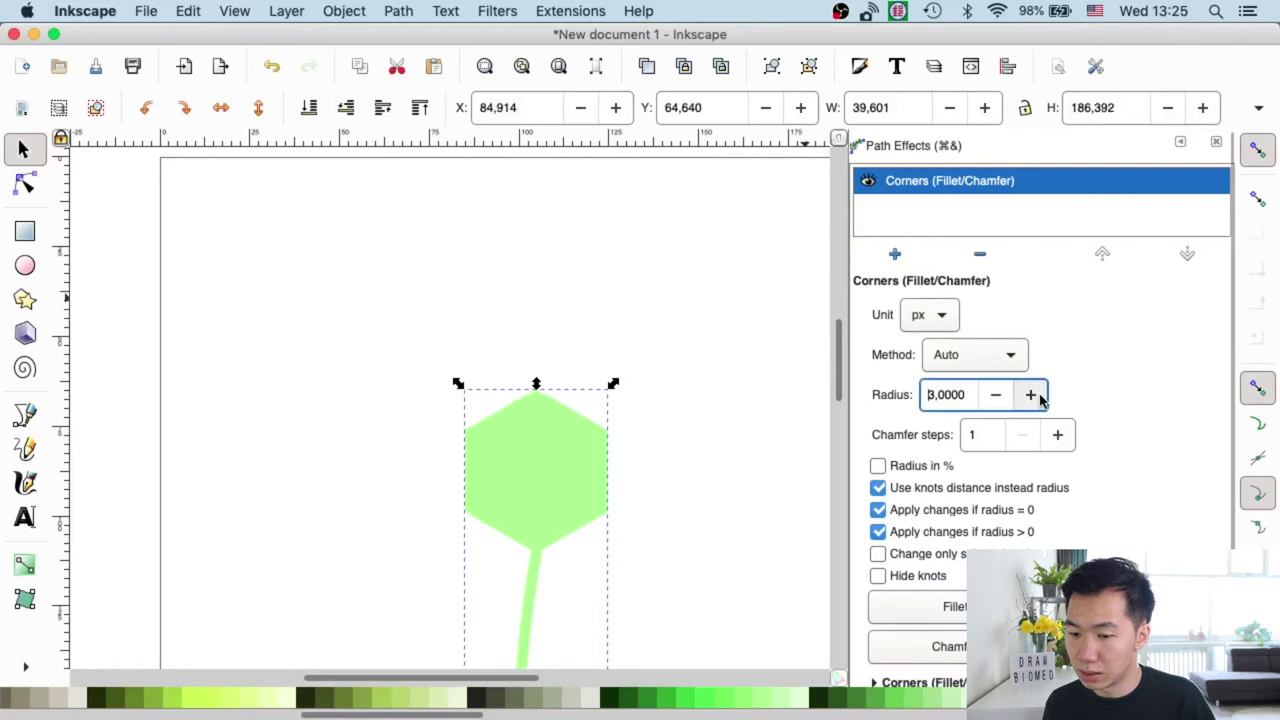
left_click(1043, 397)
left_click(1043, 397)
left_click(1043, 397)
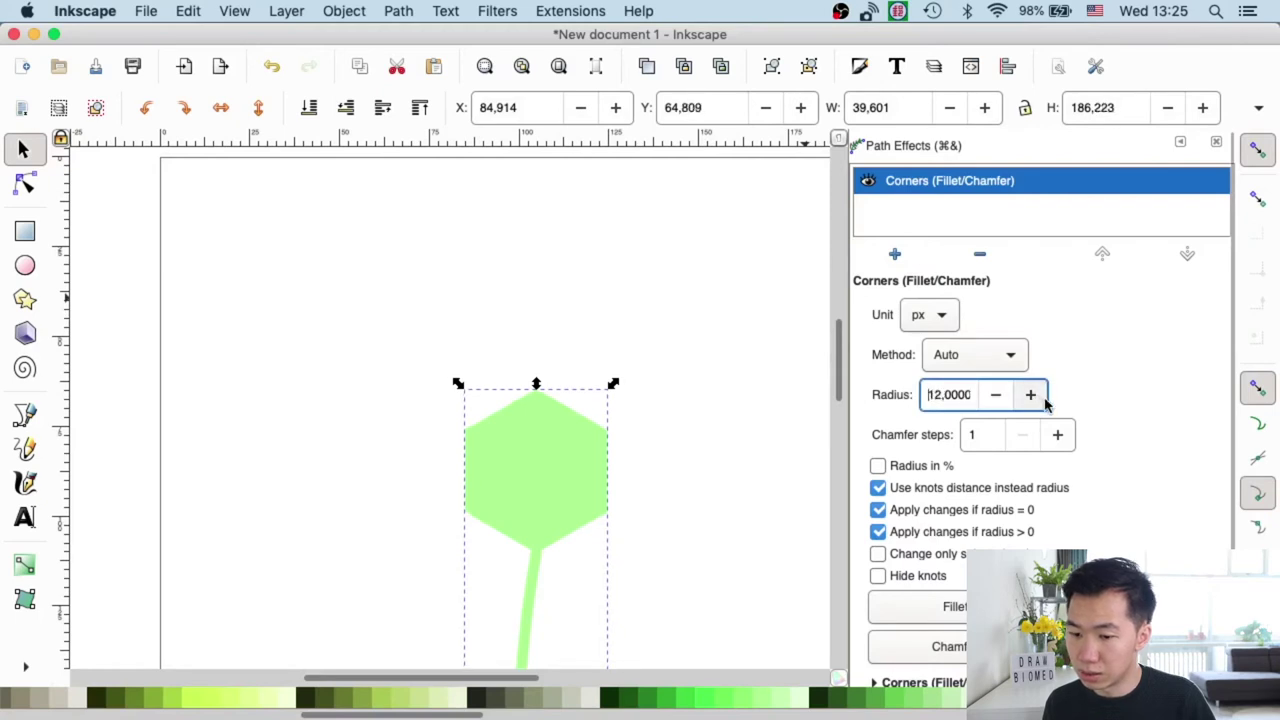
left_click(1043, 399)
left_click(1043, 399)
left_click(1044, 400)
left_click(1044, 400)
left_click(1046, 401)
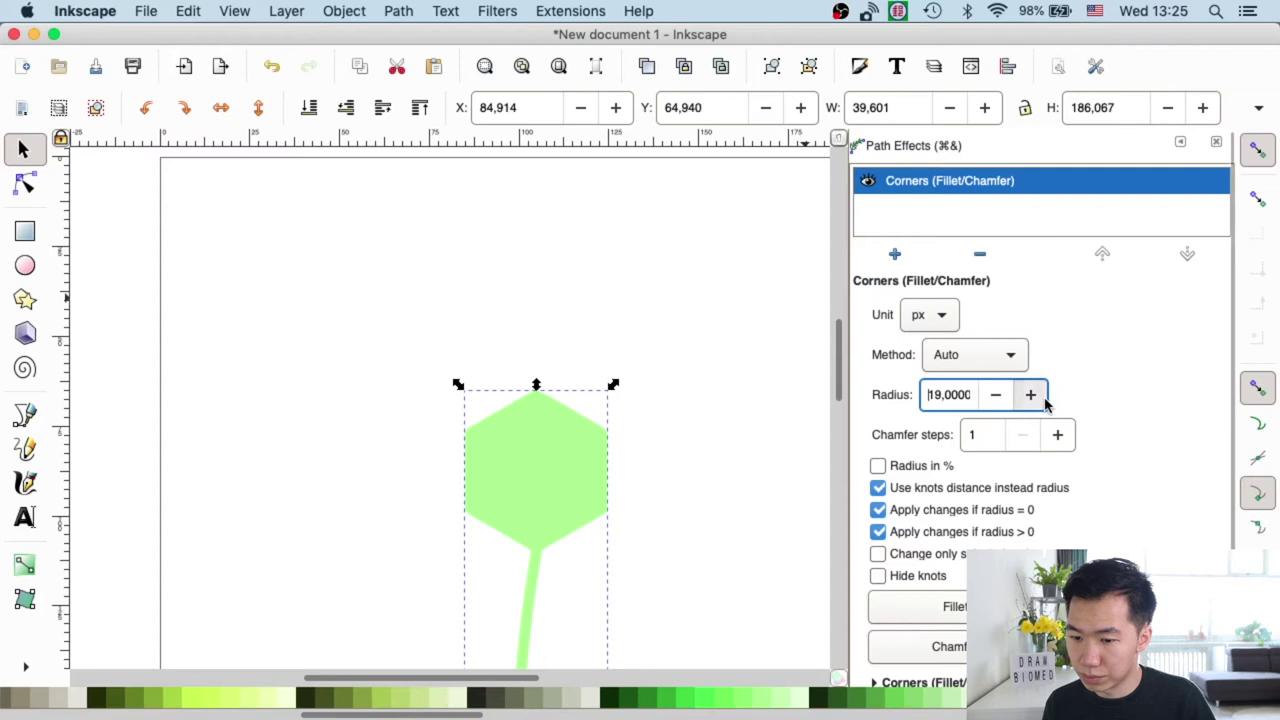
left_click(716, 450)
mouse_move(839, 375)
left_mouse_down()
mouse_move(838, 471)
mouse_move(836, 384)
left_mouse_up()
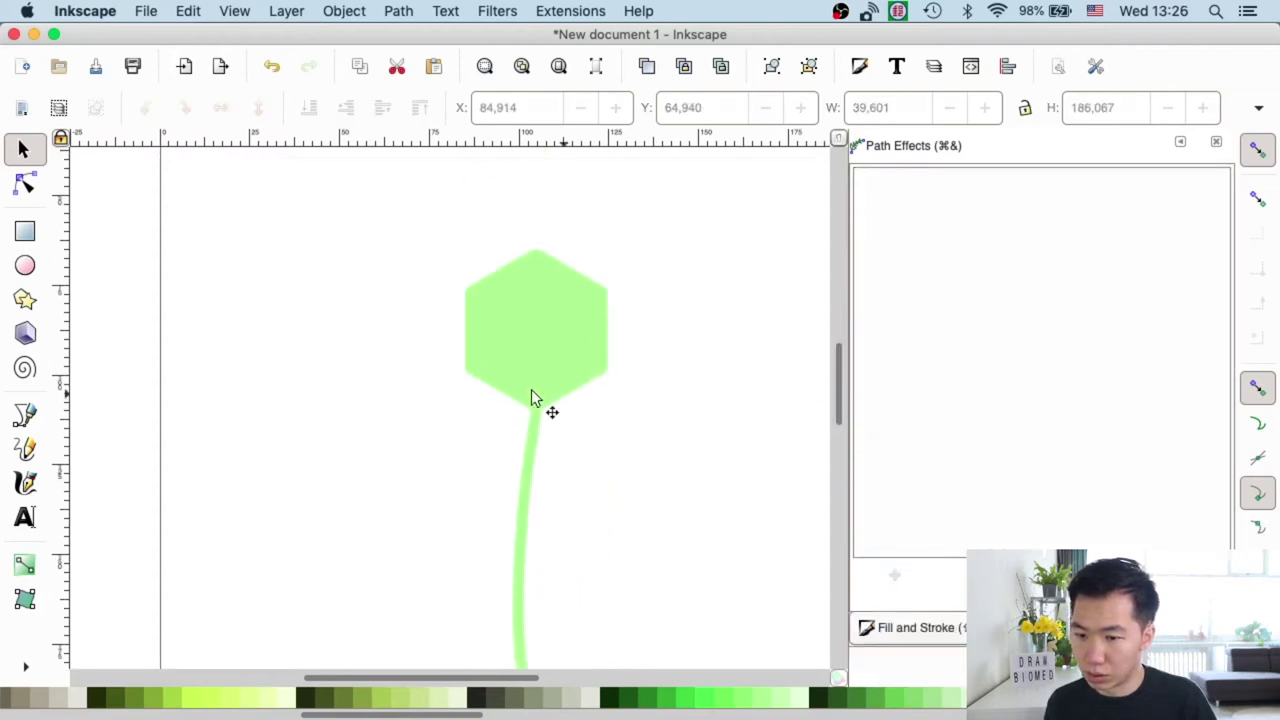
Increase the merged shape's corner effect radius to 51 px for more strongly rounded corners.
left_click(579, 358)
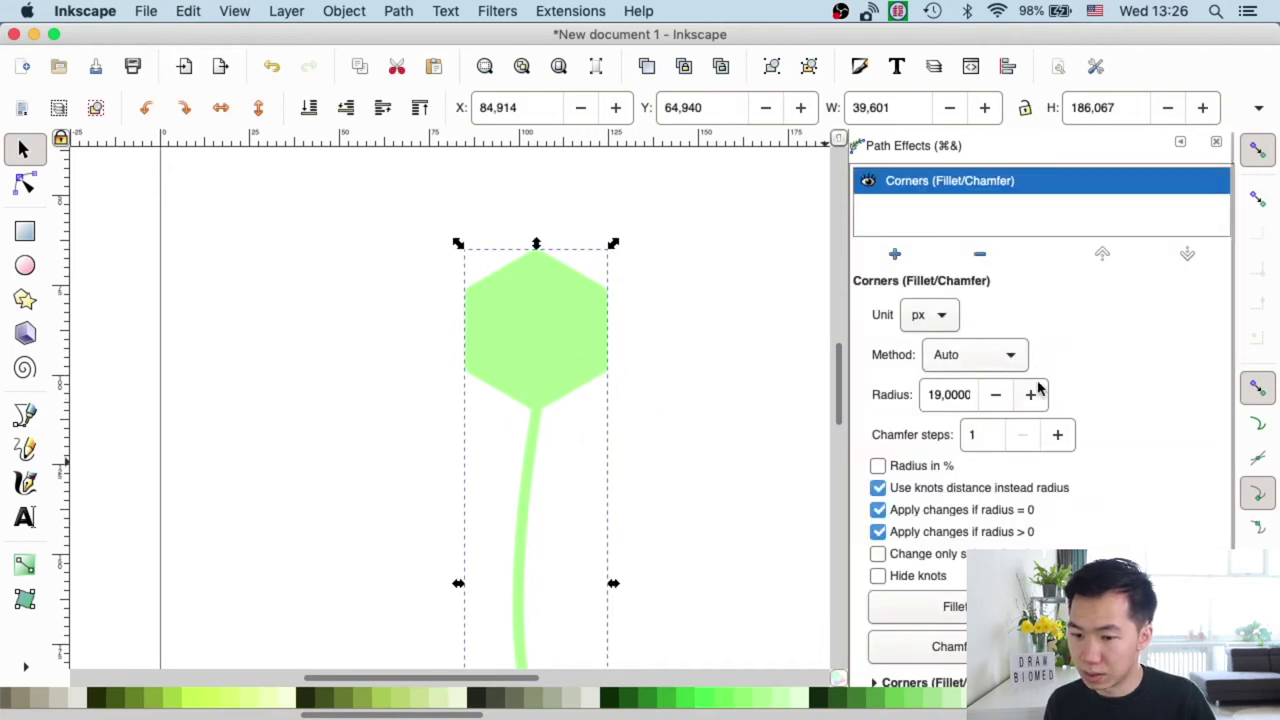
left_click(1031, 396)
left_click(1031, 396)
left_click(1031, 396)
left_click(1031, 396)
left_click(1031, 396)
left_click(1031, 396)
left_click(1031, 396)
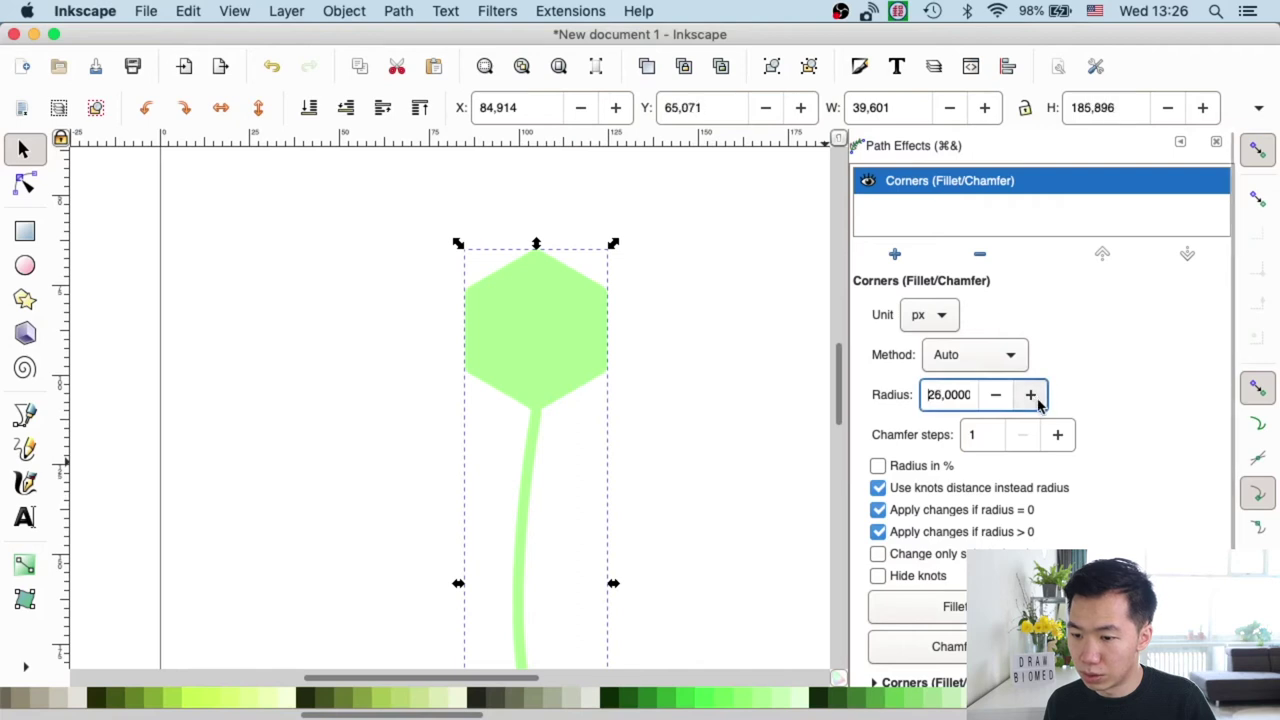
left_click(1031, 396)
left_click(1031, 396)
left_click(1031, 396)
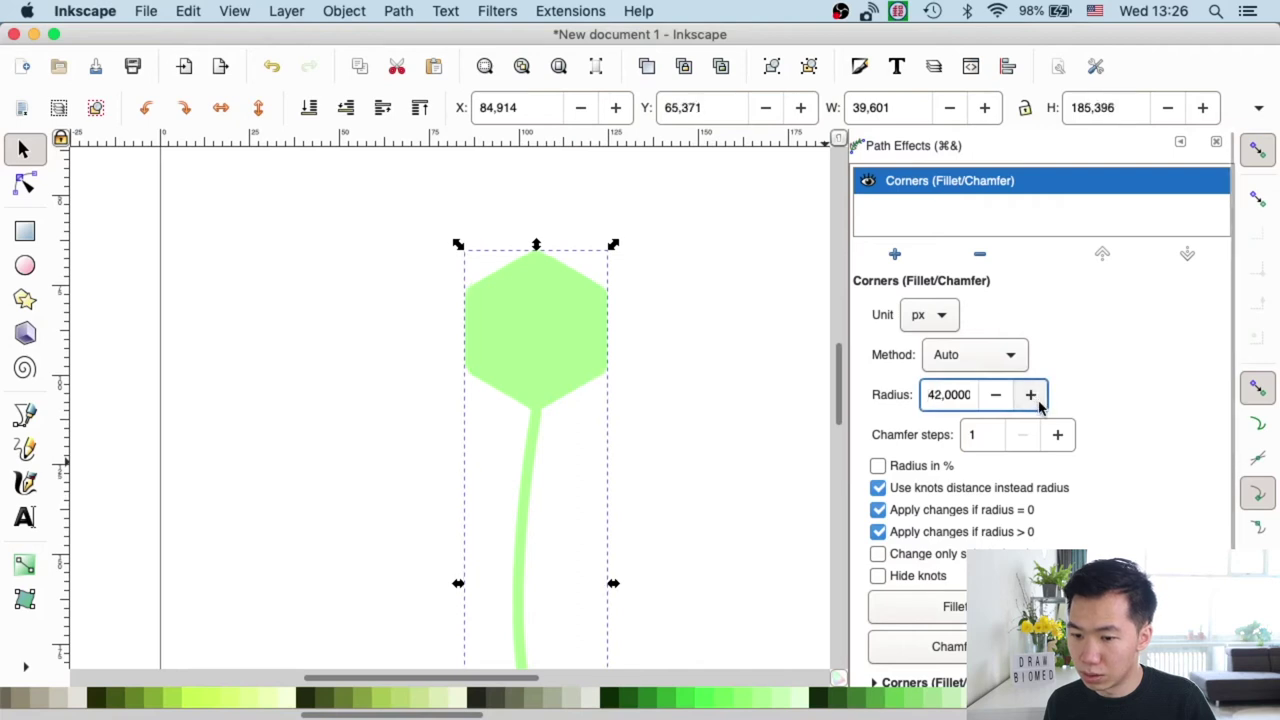
left_click(1033, 400)
left_click(1033, 400)
left_click(1033, 400)
left_click(1033, 400)
left_click(1033, 400)
left_click(1033, 400)
left_click(1033, 400)
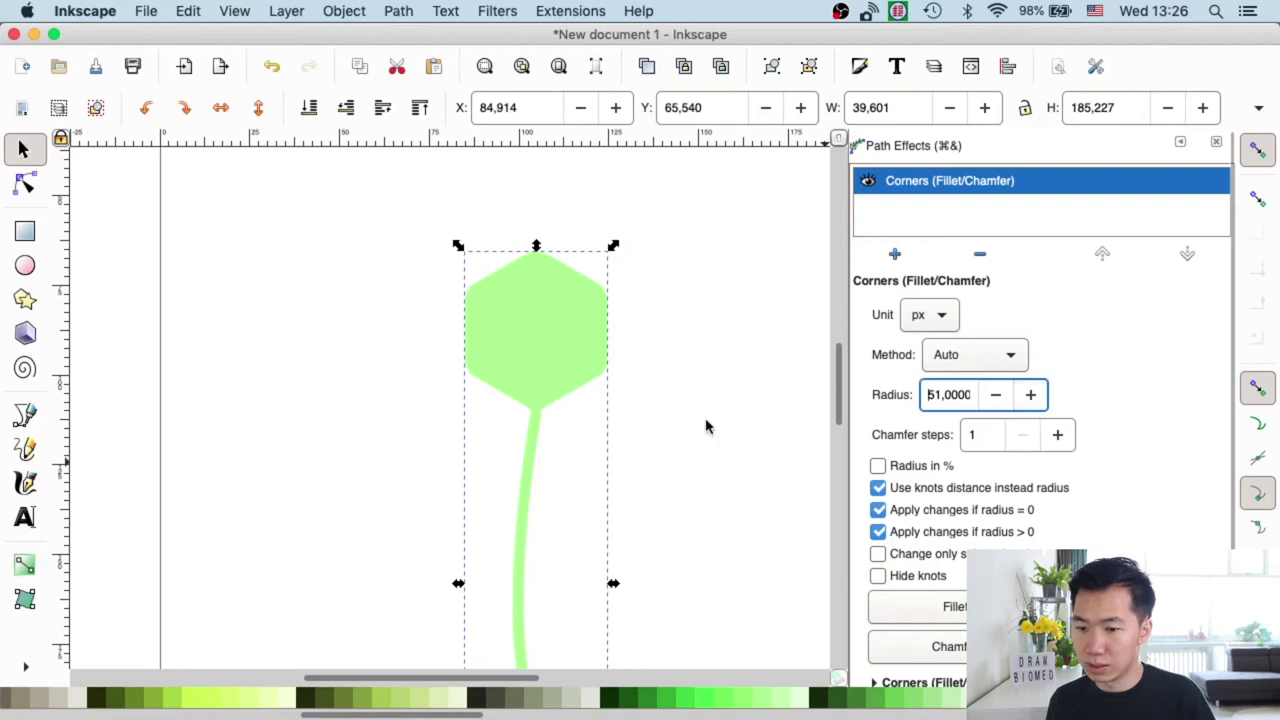
left_click(692, 426)
mouse_move(836, 400)
left_mouse_down()
mouse_move(836, 460)
mouse_move(832, 396)
left_mouse_up()
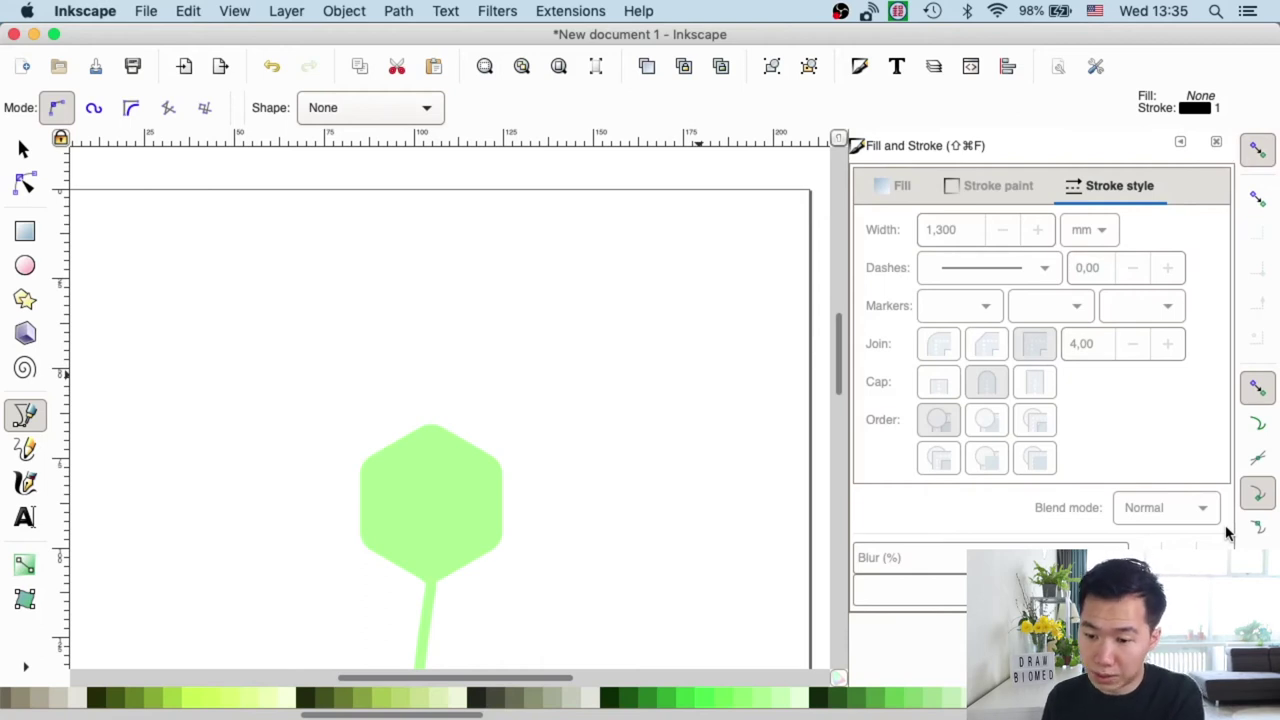
Draw a short, gently rising curved line about 21 mm wide beside the hexagon's upper right with the Pen tool.
left_click(546, 469)
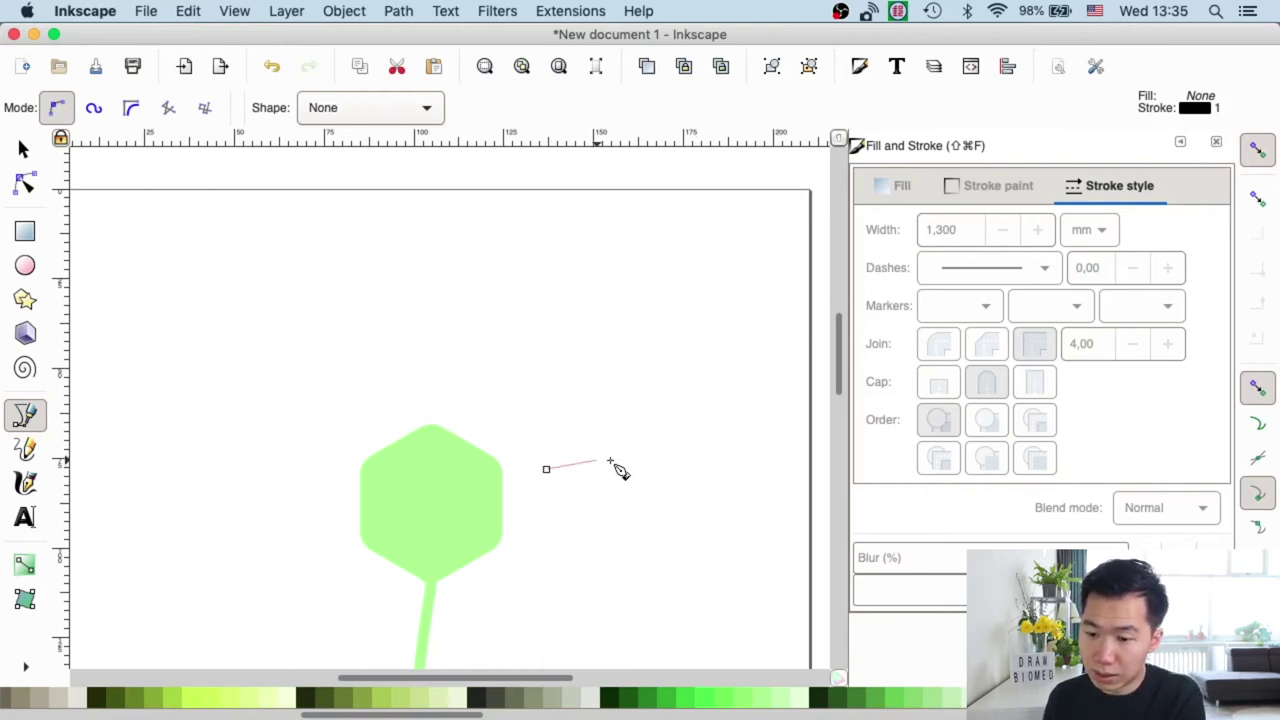
mouse_move(623, 445)
left_mouse_down()
mouse_move(651, 418)
mouse_move(643, 436)
left_mouse_up()
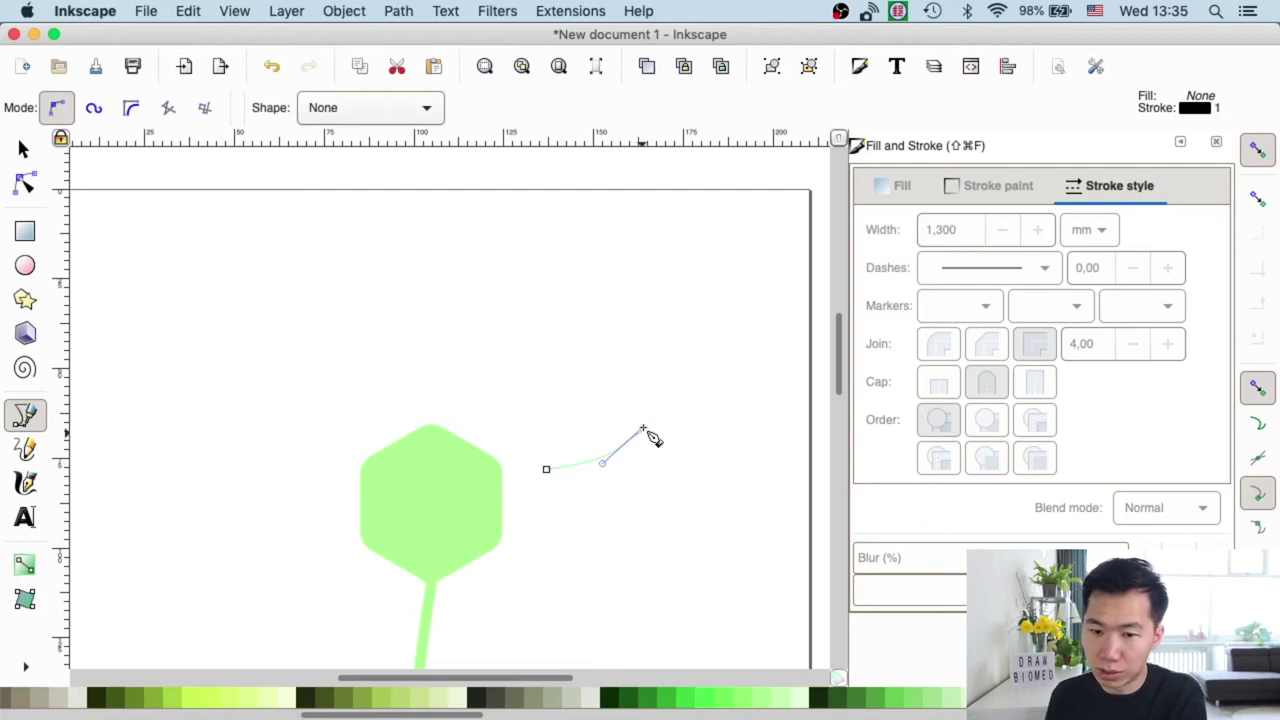
key("Return")
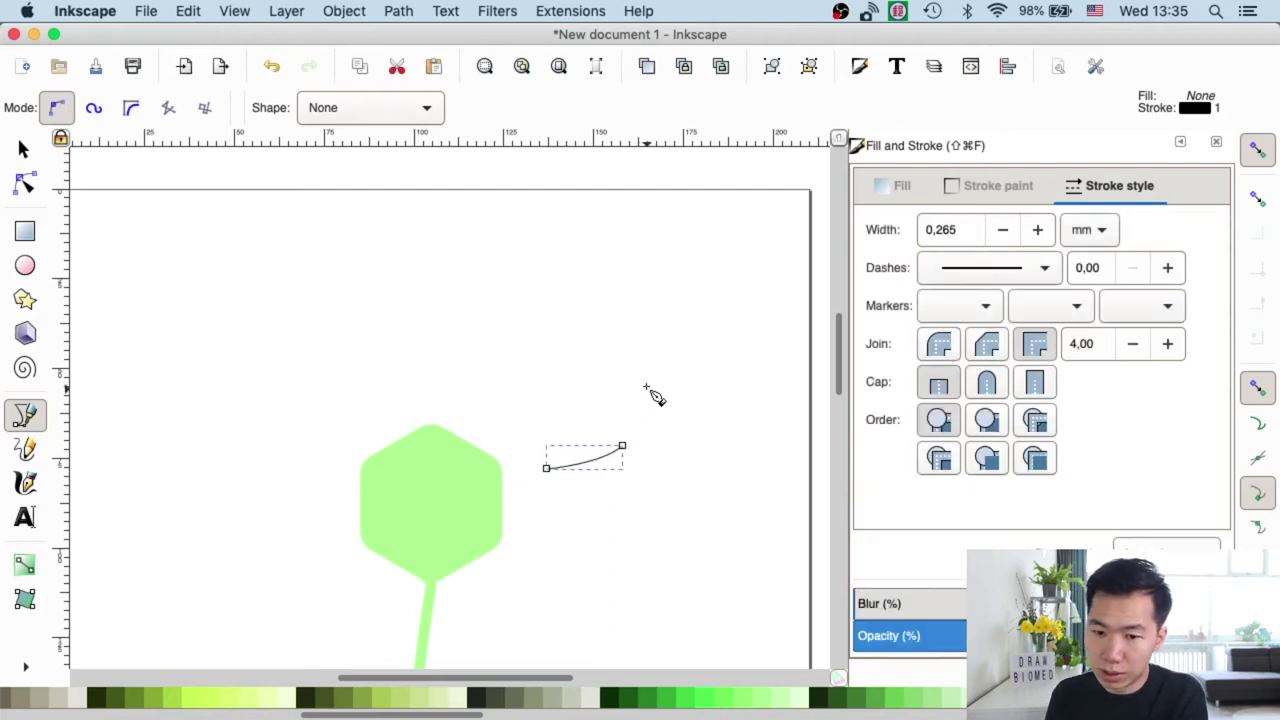
Give the short curved line a 2 mm stroke width with round caps and move it slightly upward.
left_click(24, 148)
left_click(609, 431)
left_click(609, 466)
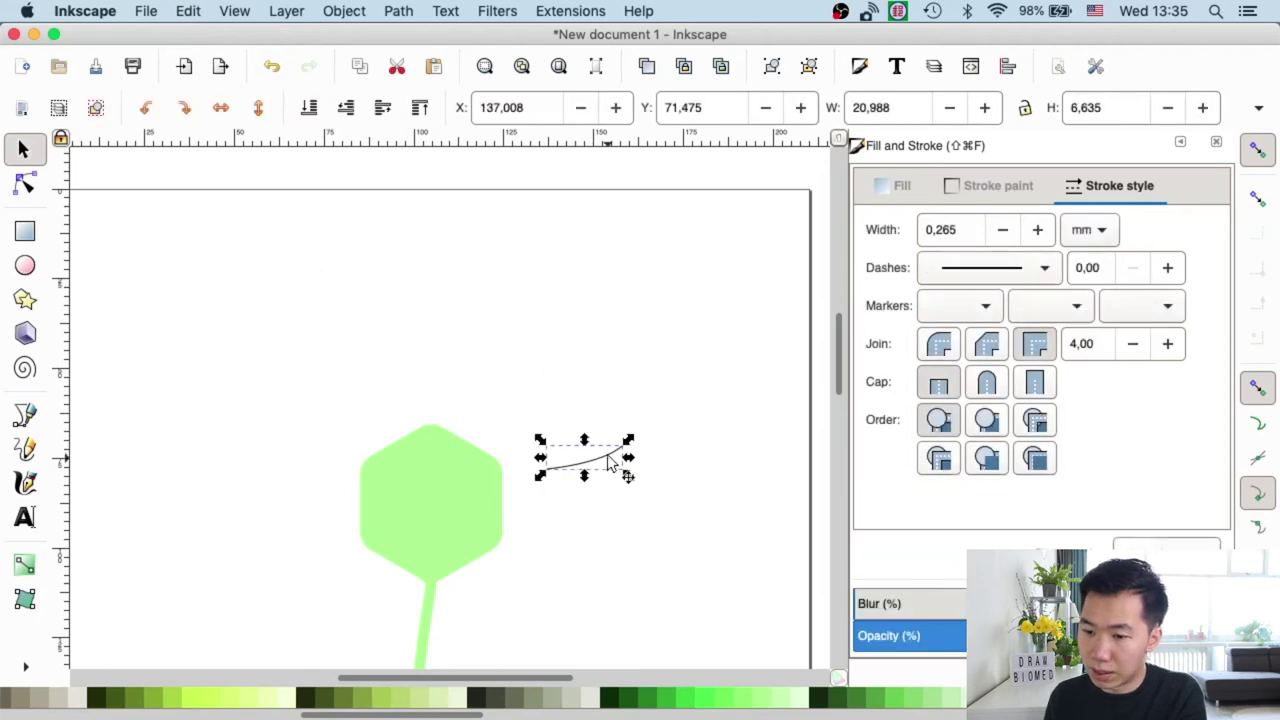
left_click(1037, 230)
left_click(1037, 230)
double_click(947, 230)
type("3")
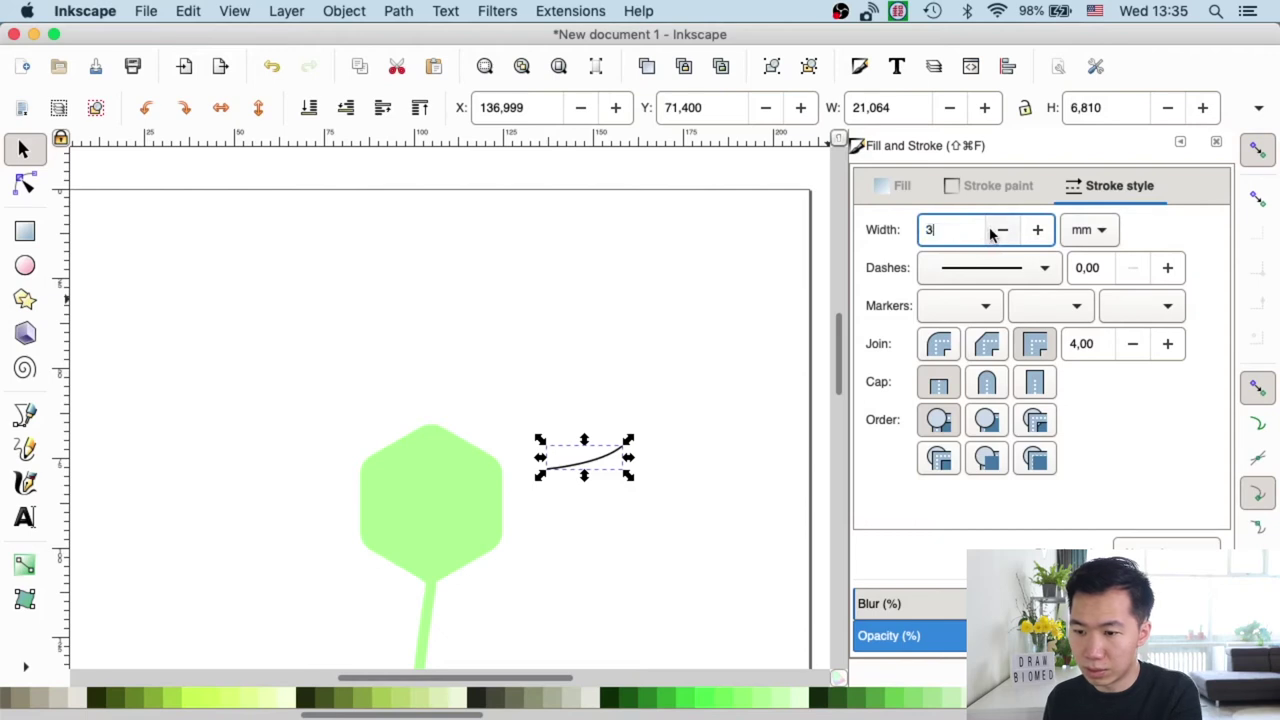
key("Return")
double_click(950, 235)
type("2")
key("Return")
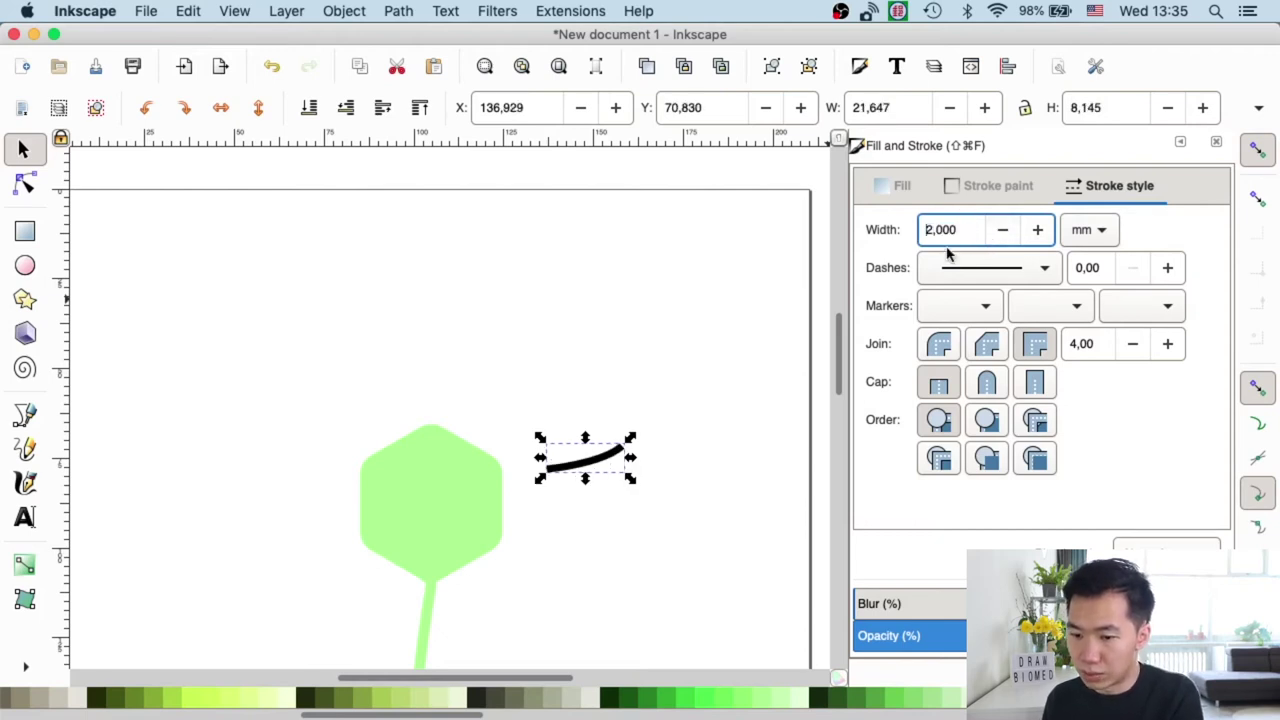
mouse_move(608, 455)
left_mouse_down()
mouse_move(593, 440)
mouse_move(620, 451)
left_mouse_up()
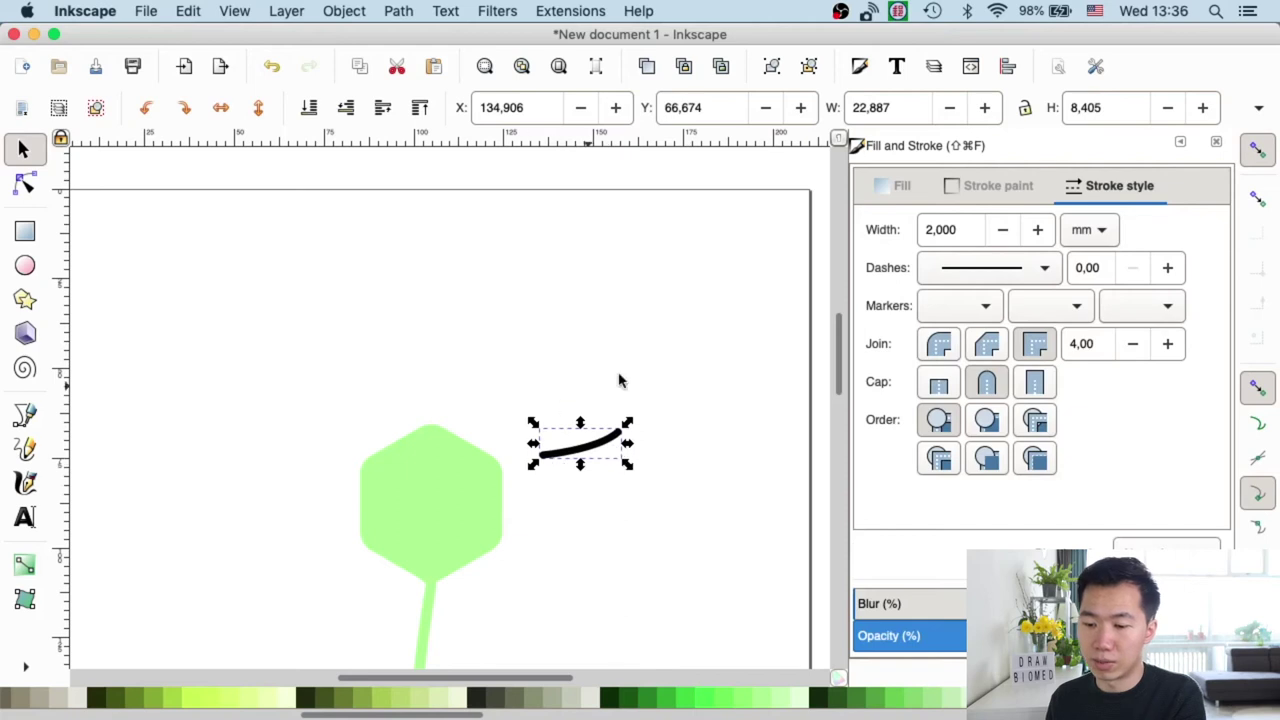
Duplicate the short curved line three times and spread the four lines in two rows beside the hexagon.
key("super+d")
left_click_drag(598, 455, 694, 408)
key("super+d")
left_click(615, 445)
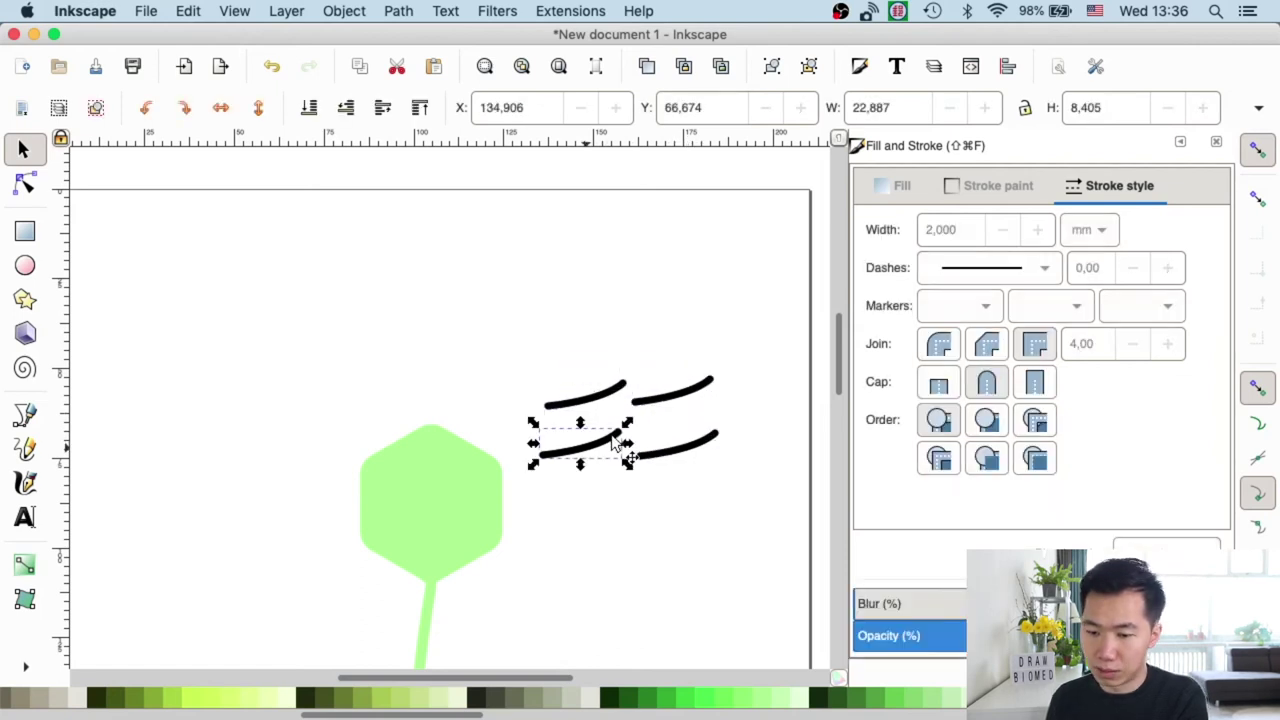
Chain three of the curved lines end to end from the hexagon's upper-right corner, rotating the first more steeply.
left_click_drag(615, 445, 545, 447)
left_click(565, 448)
left_click(600, 404)
left_click_drag(603, 408, 636, 401)
left_click(530, 453)
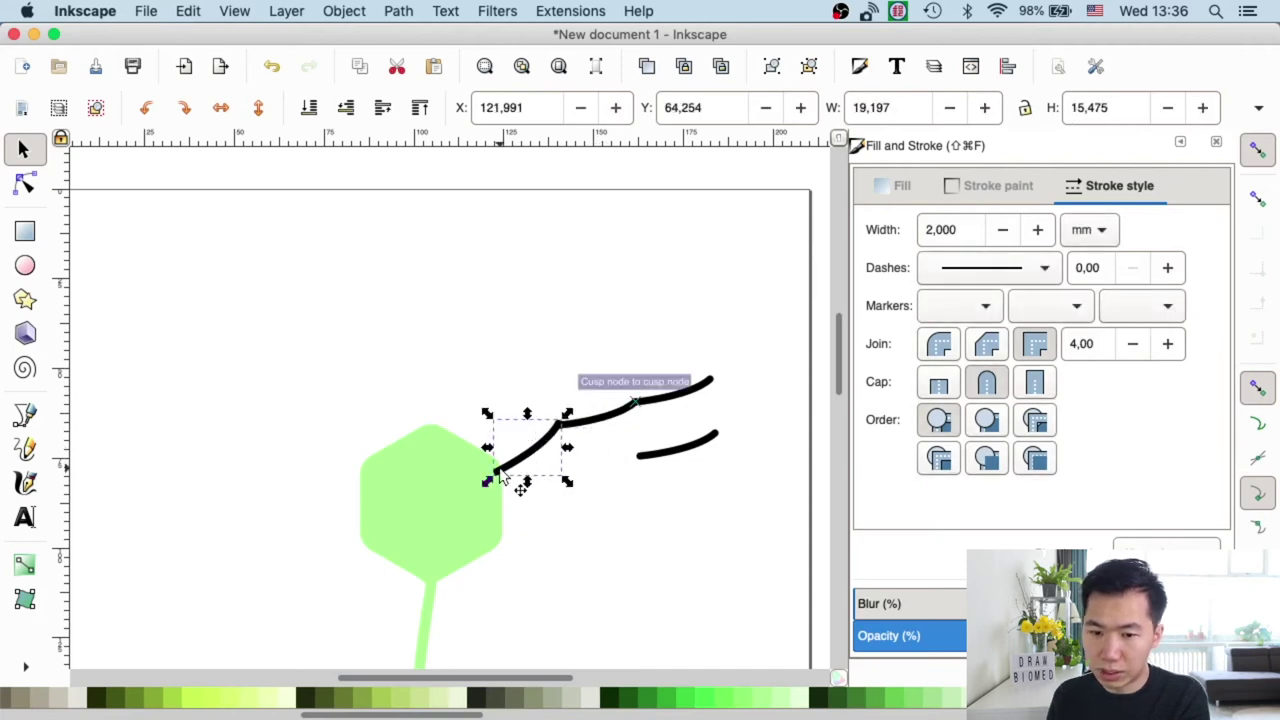
Reshape the lines by their nodes into forked branches at the hexagon's five corners other than the tail corner.
left_click(25, 184)
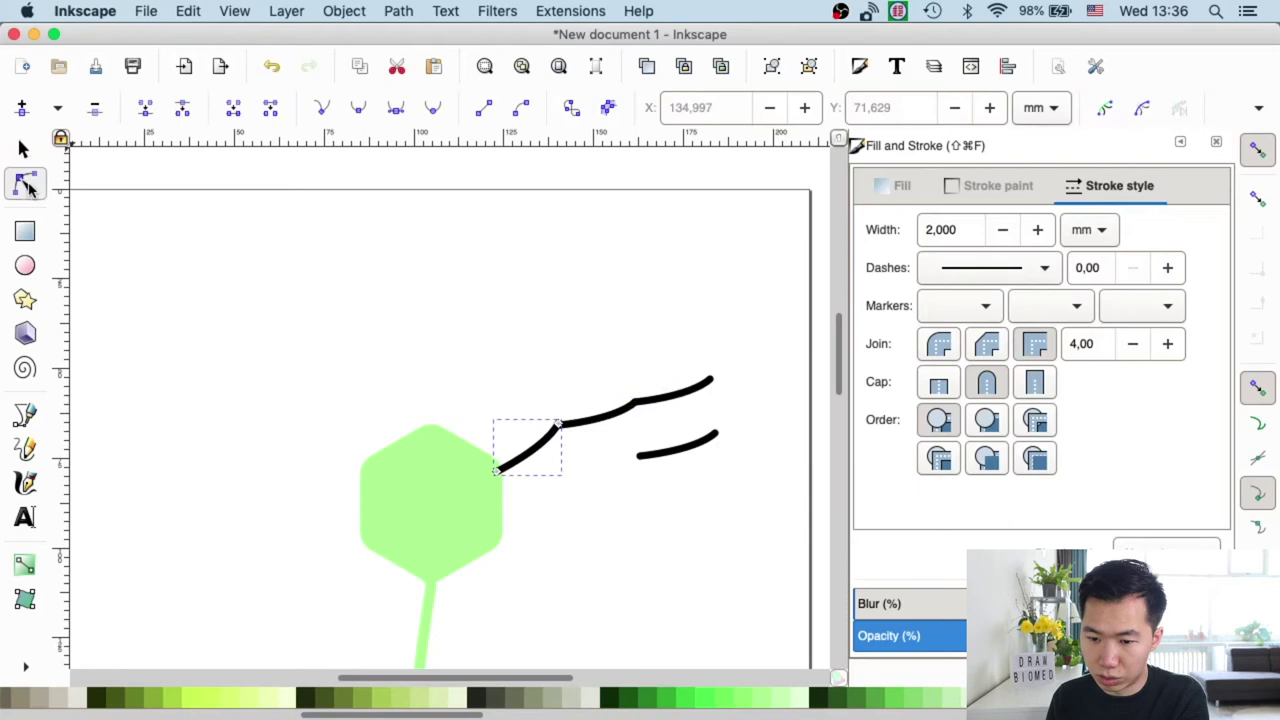
mouse_move(497, 470)
left_mouse_down()
mouse_move(543, 463)
mouse_move(597, 412)
mouse_move(531, 423)
mouse_move(548, 452)
mouse_move(371, 563)
mouse_move(429, 357)
mouse_move(300, 600)
mouse_move(491, 548)
mouse_move(286, 449)
mouse_move(429, 343)
left_mouse_up()
left_click(636, 400)
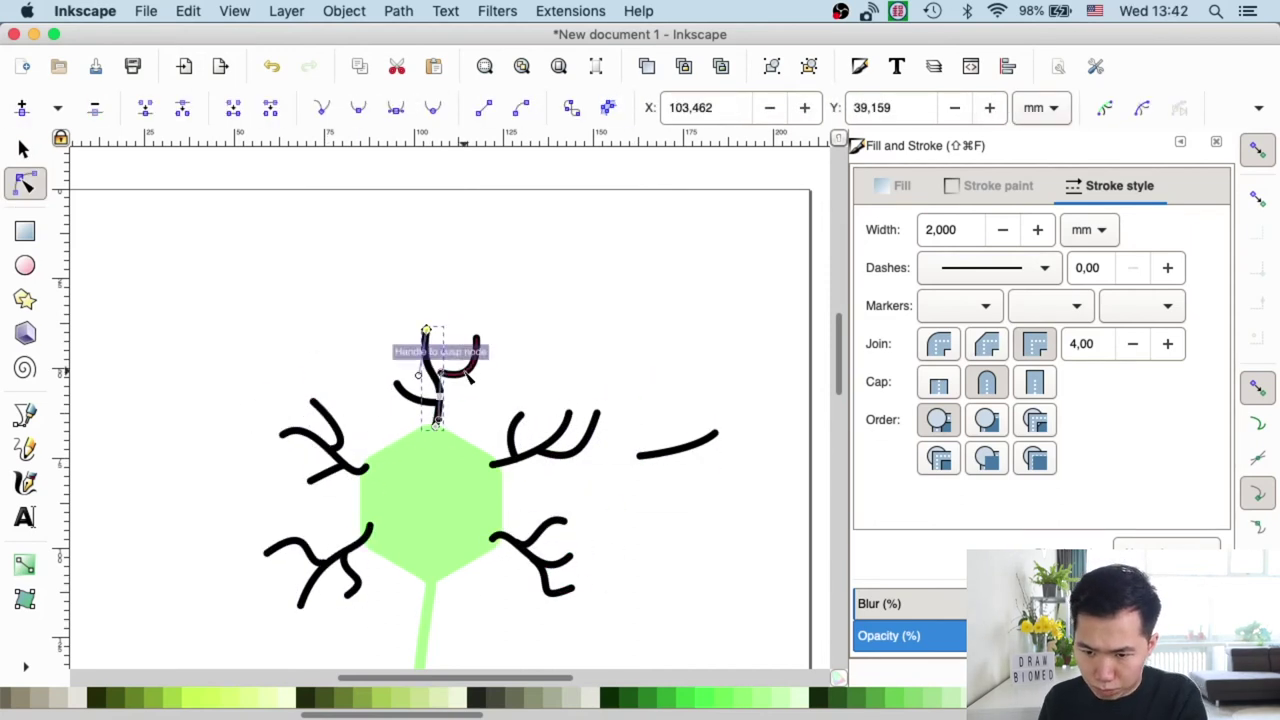
left_click(700, 354)
Select all branch lines around the hexagon, leaving out the spare line, and convert their strokes to paths.
key("minus")
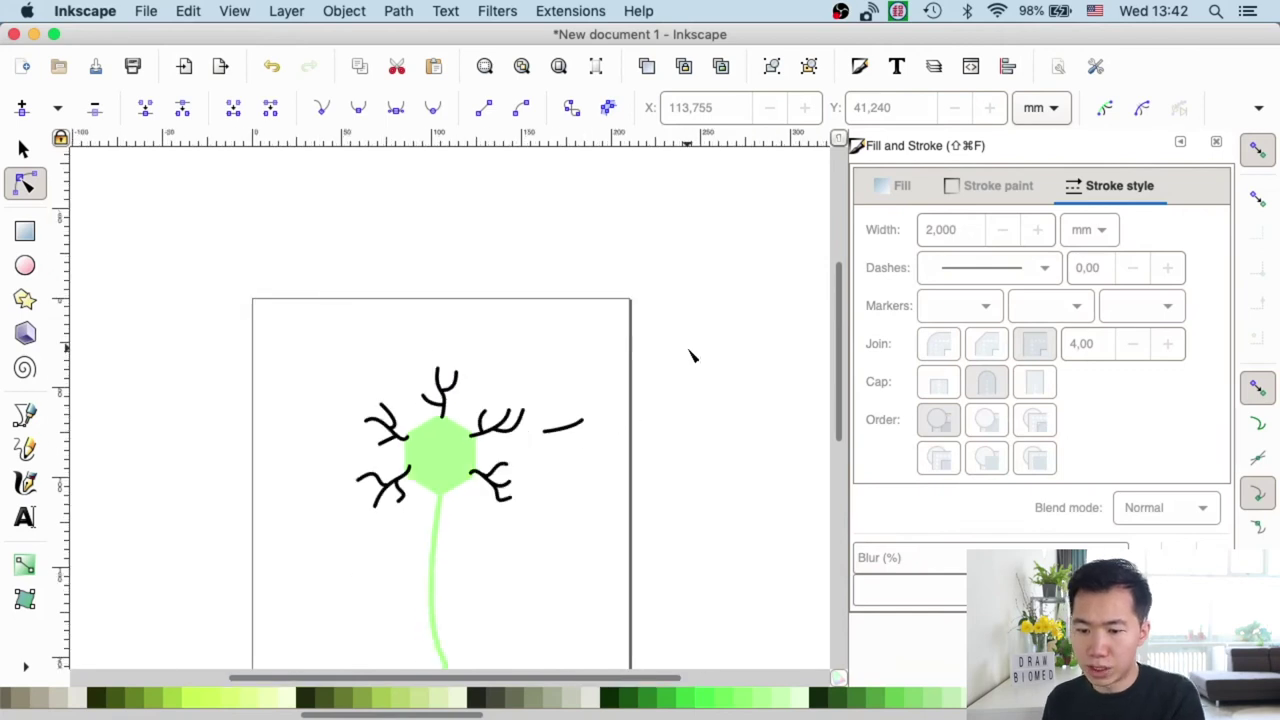
key("plus")
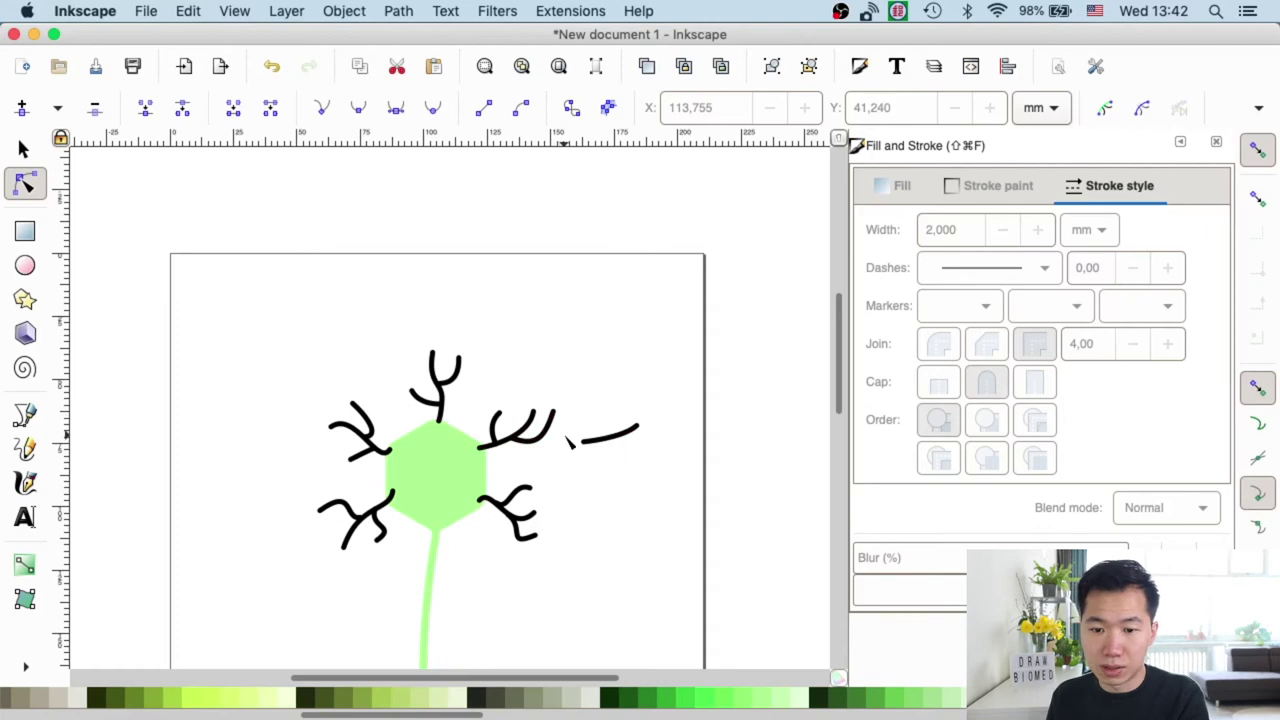
key("s")
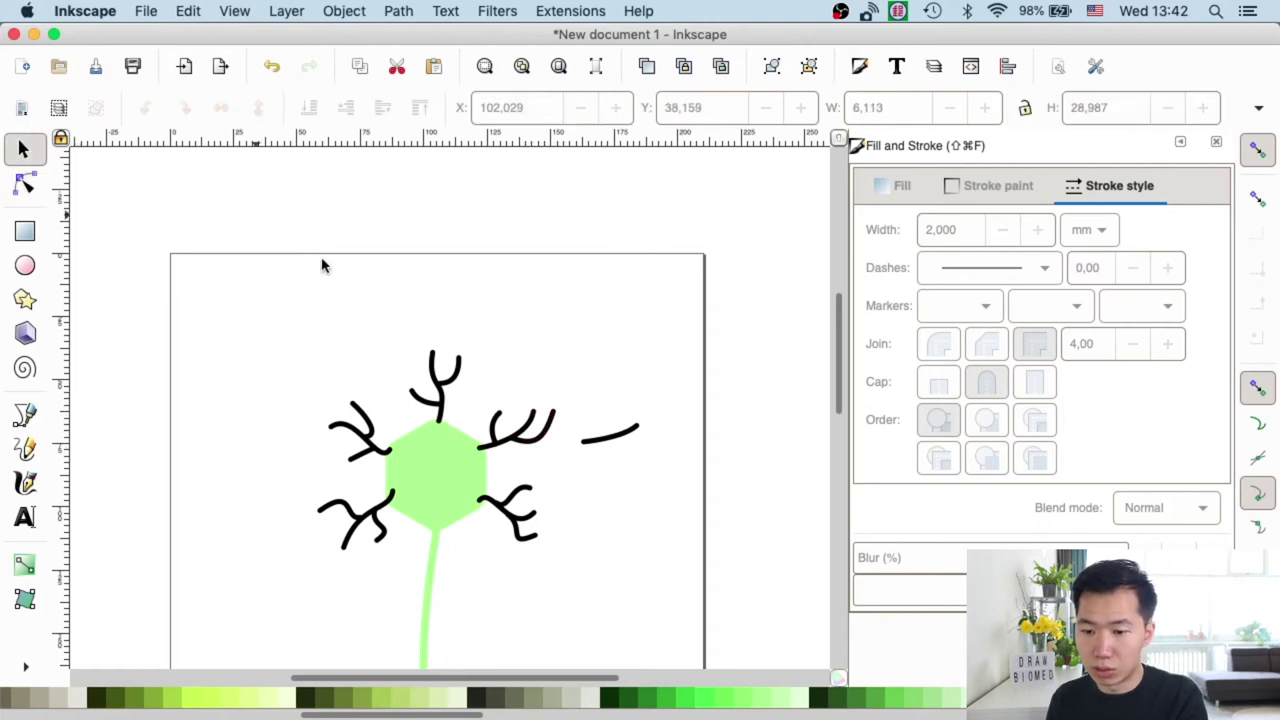
left_click_drag(403, 335, 467, 441)
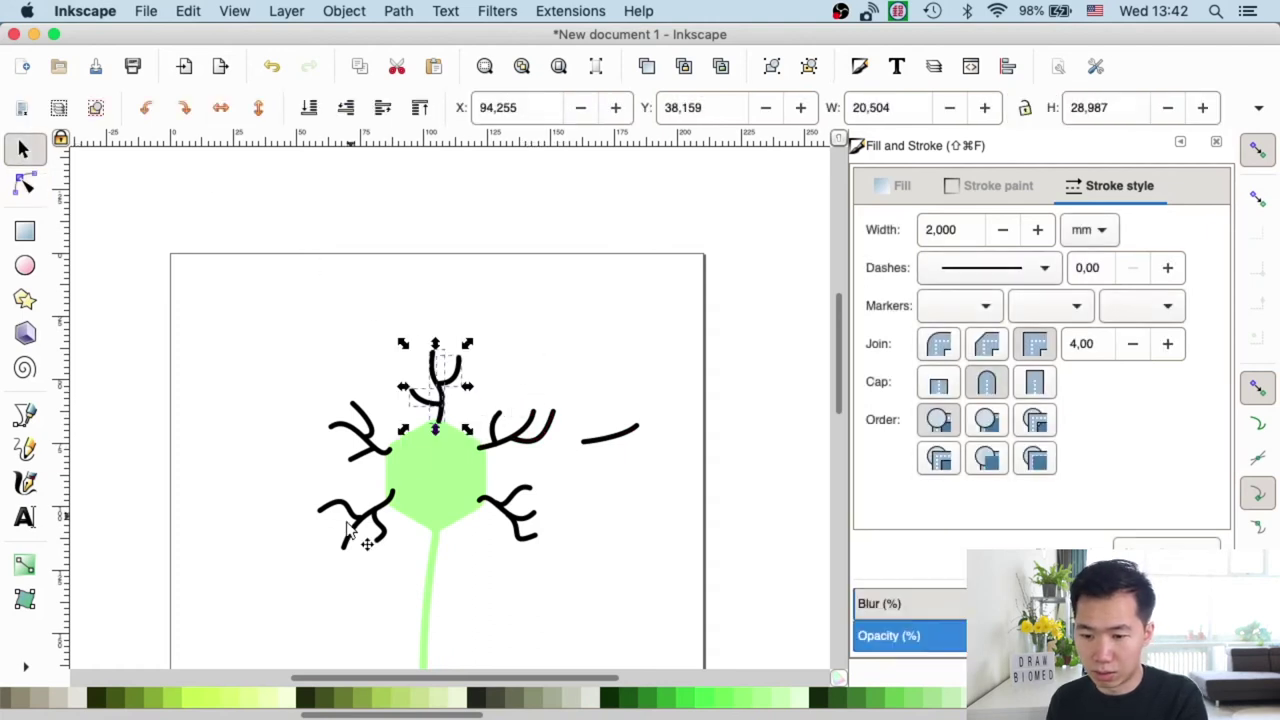
left_click_drag(280, 566, 561, 282)
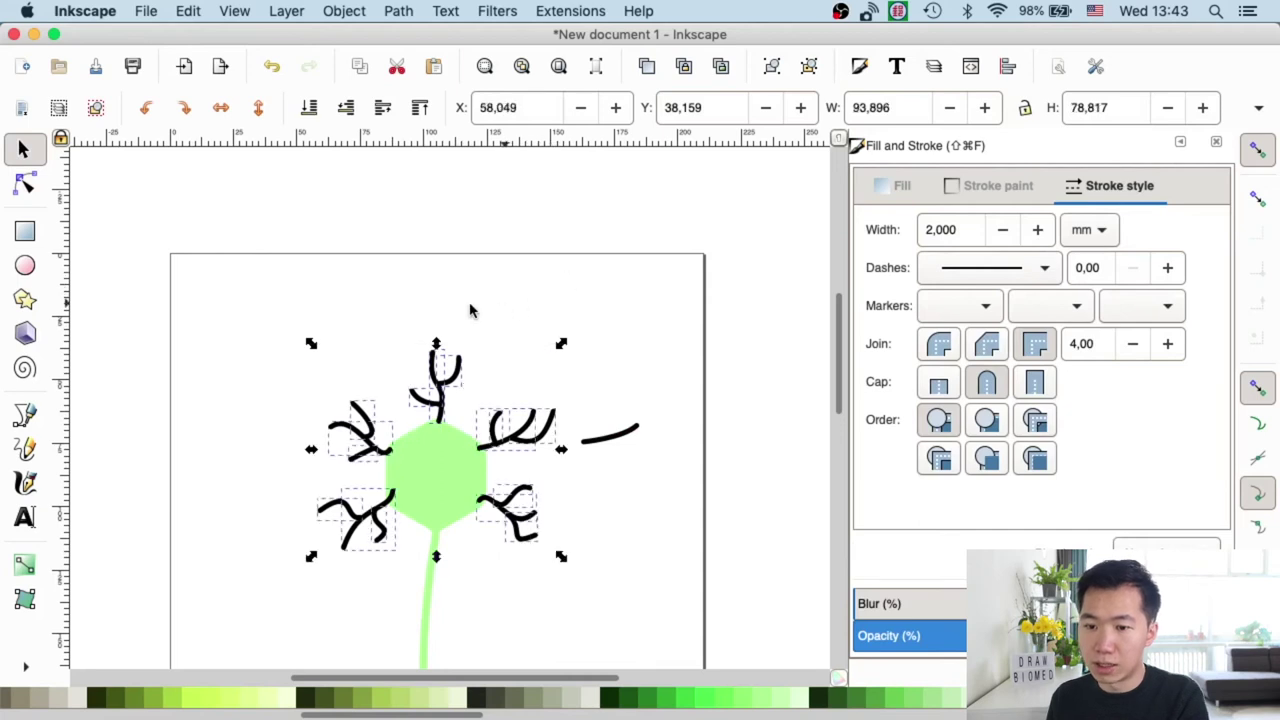
left_click(399, 11)
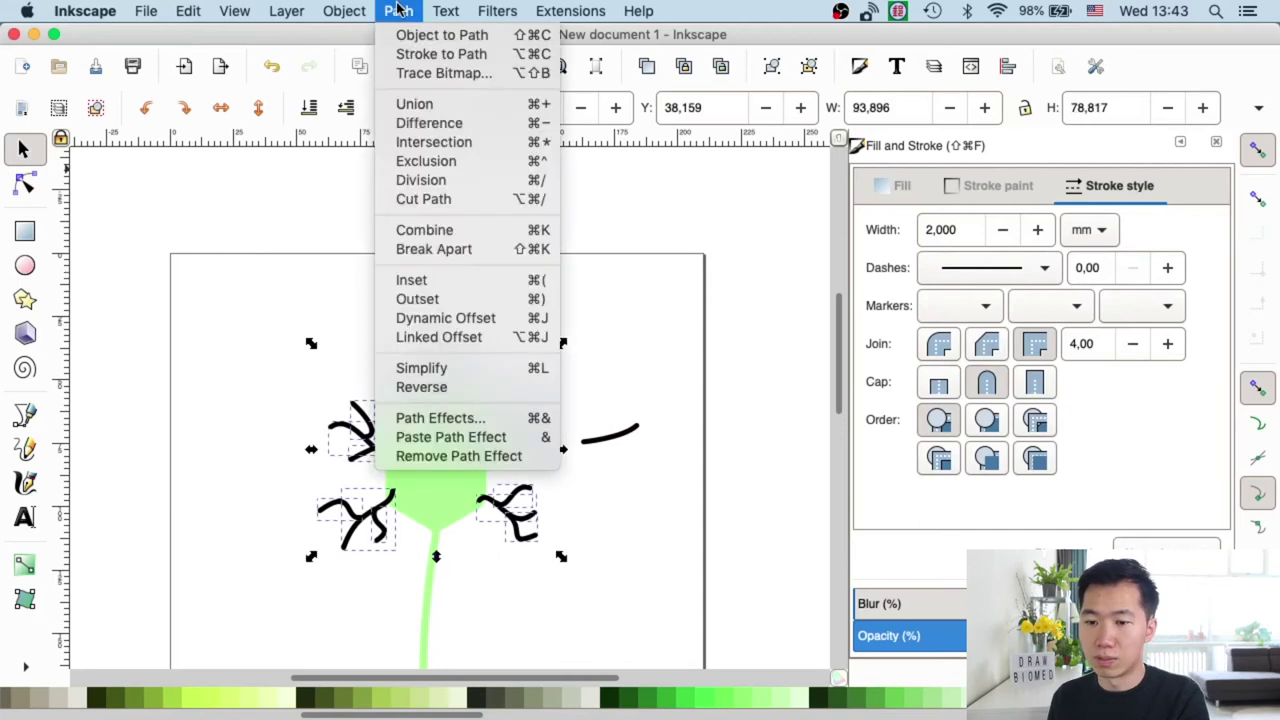
left_click(432, 54)
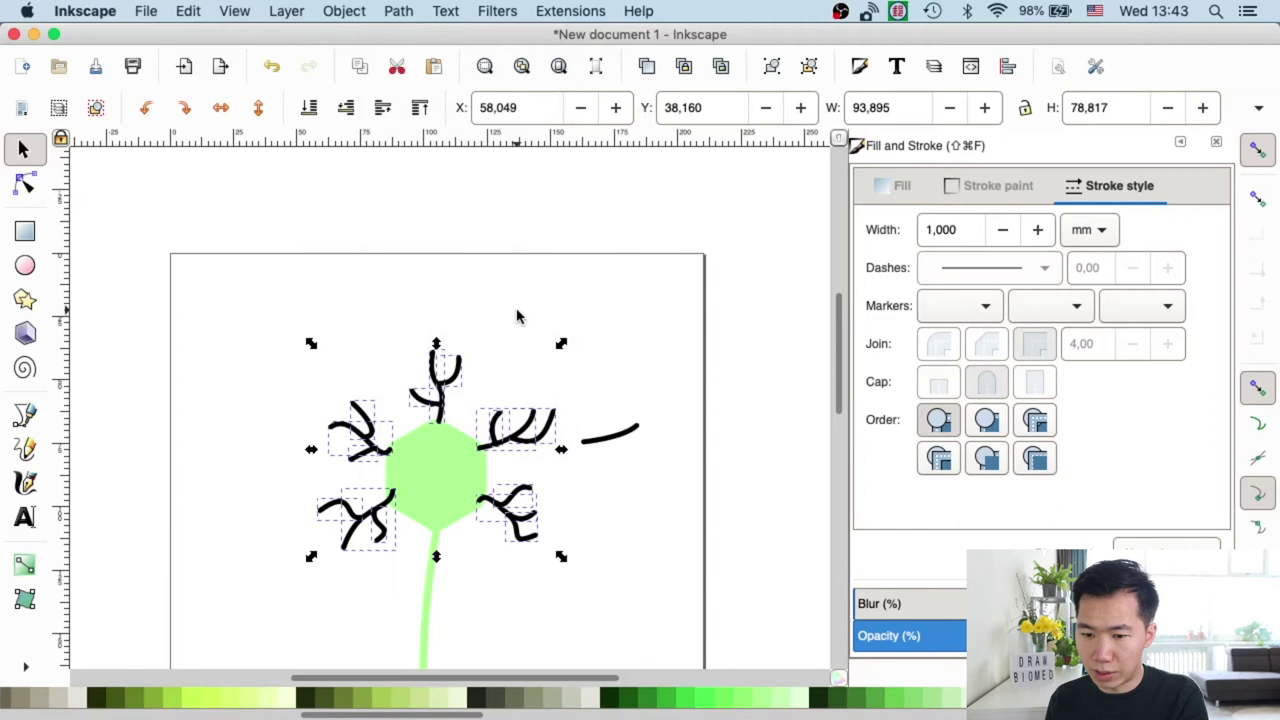
Select the three pieces of the branch above the hexagon and shift them together slightly left onto its top corner.
left_click(510, 316)
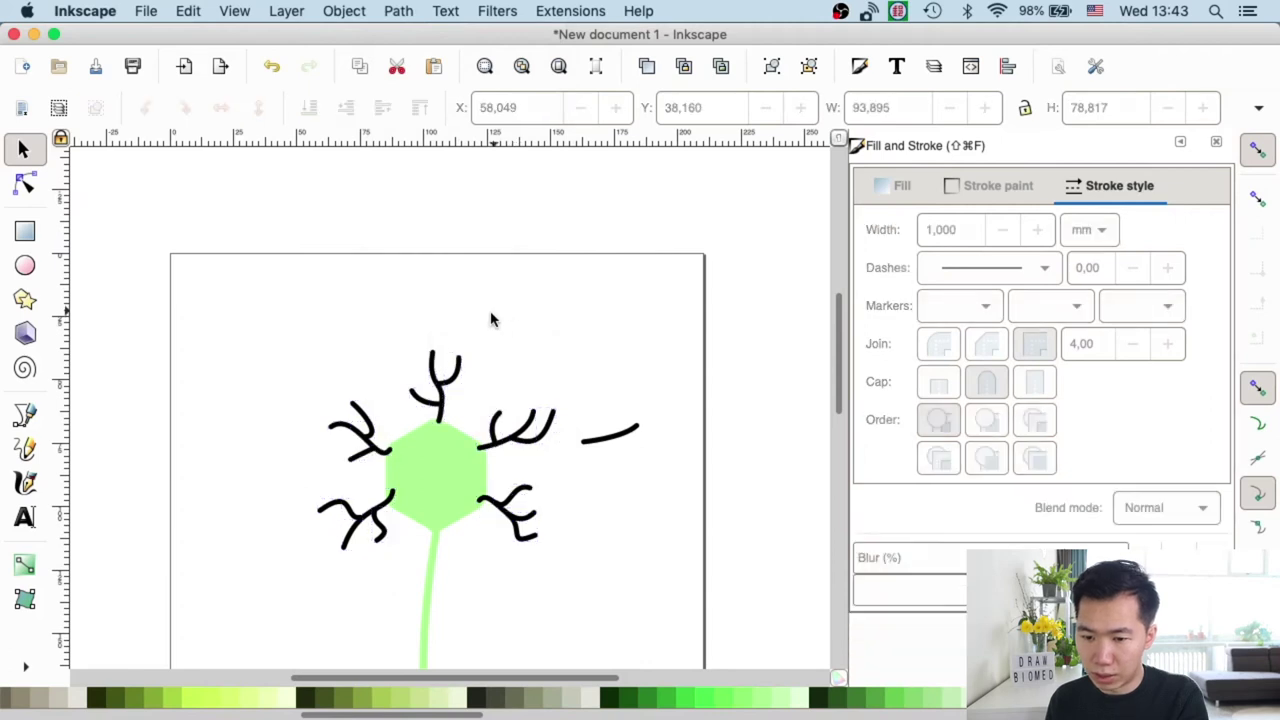
left_click_drag(390, 321, 472, 430)
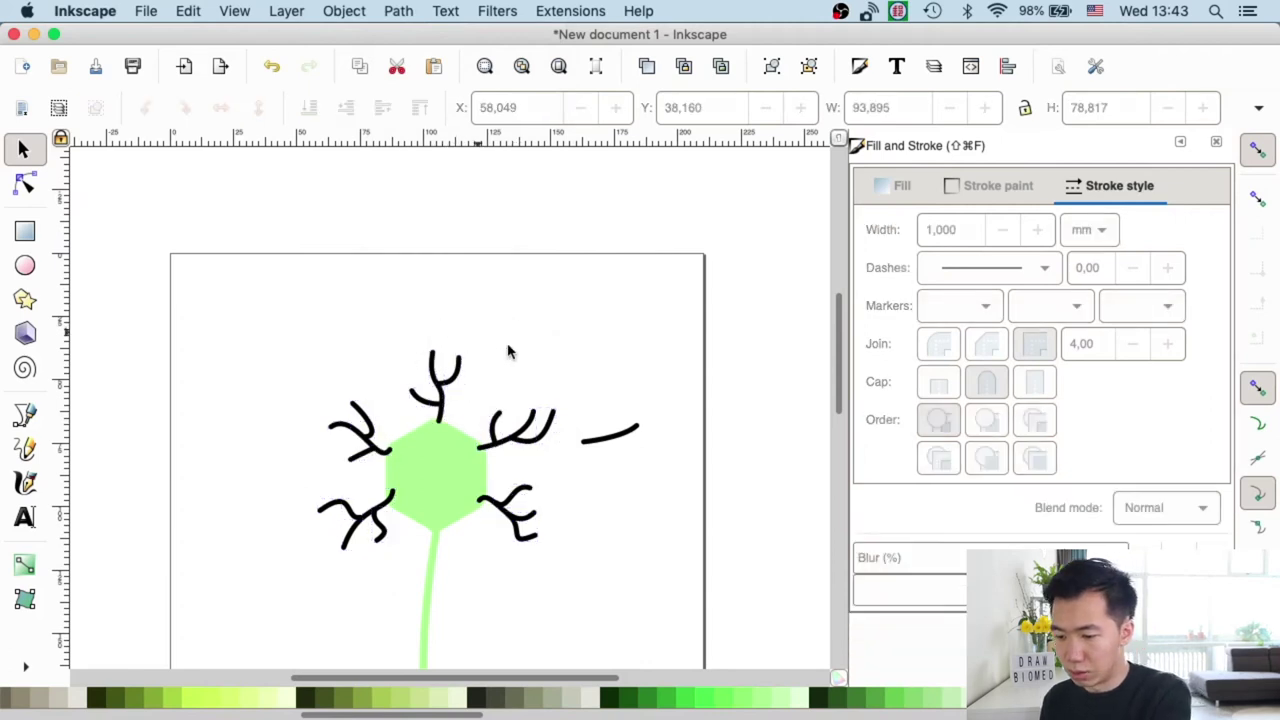
key("plus")
key("plus")
key("plus")
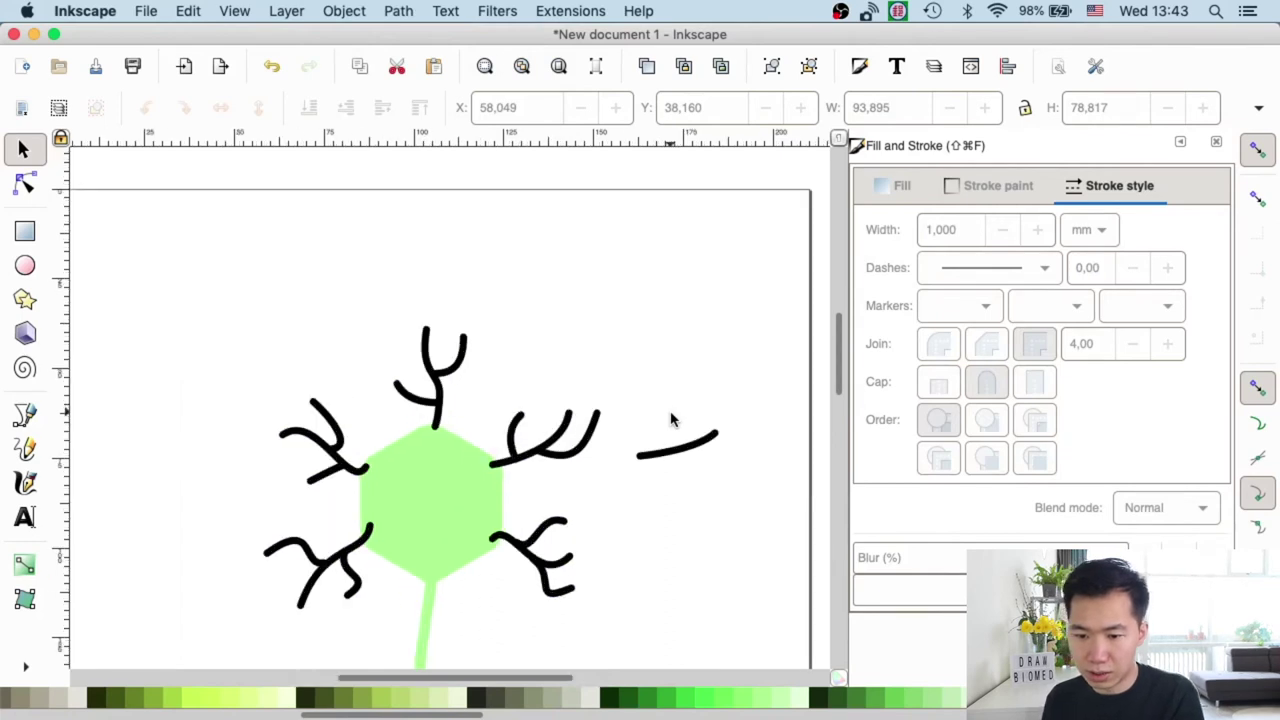
left_click(414, 337)
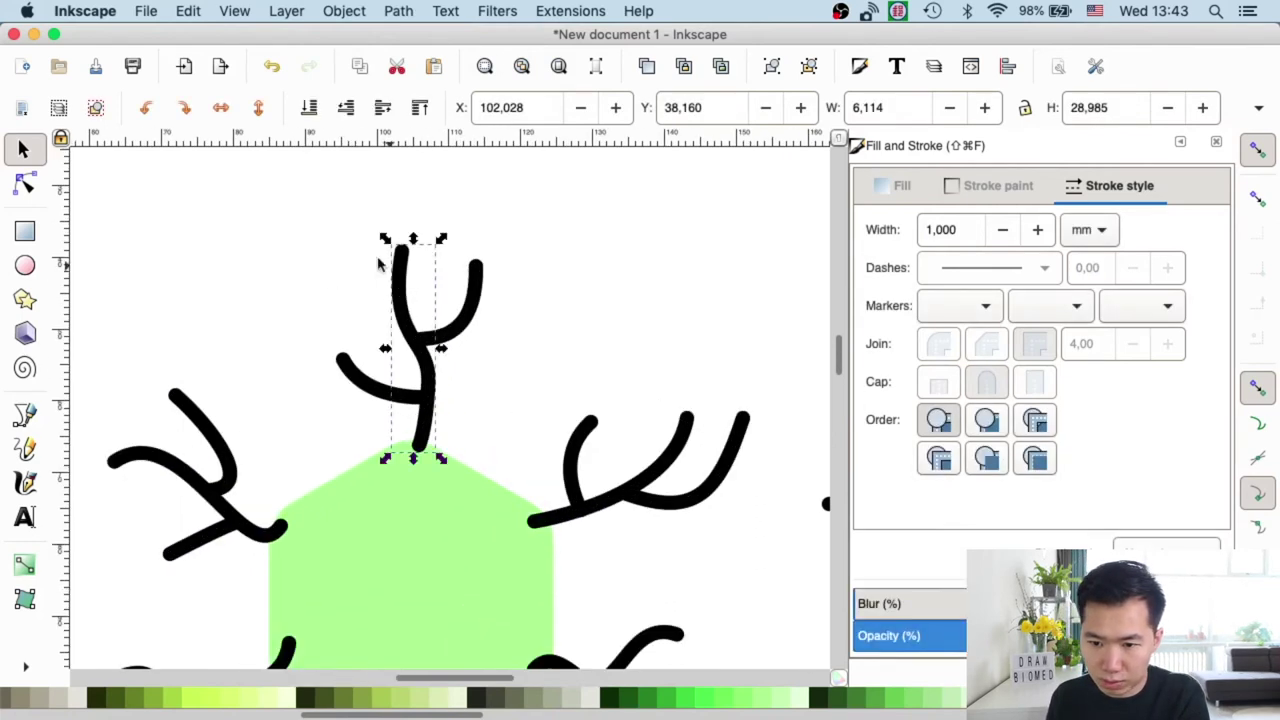
left_click(25, 184)
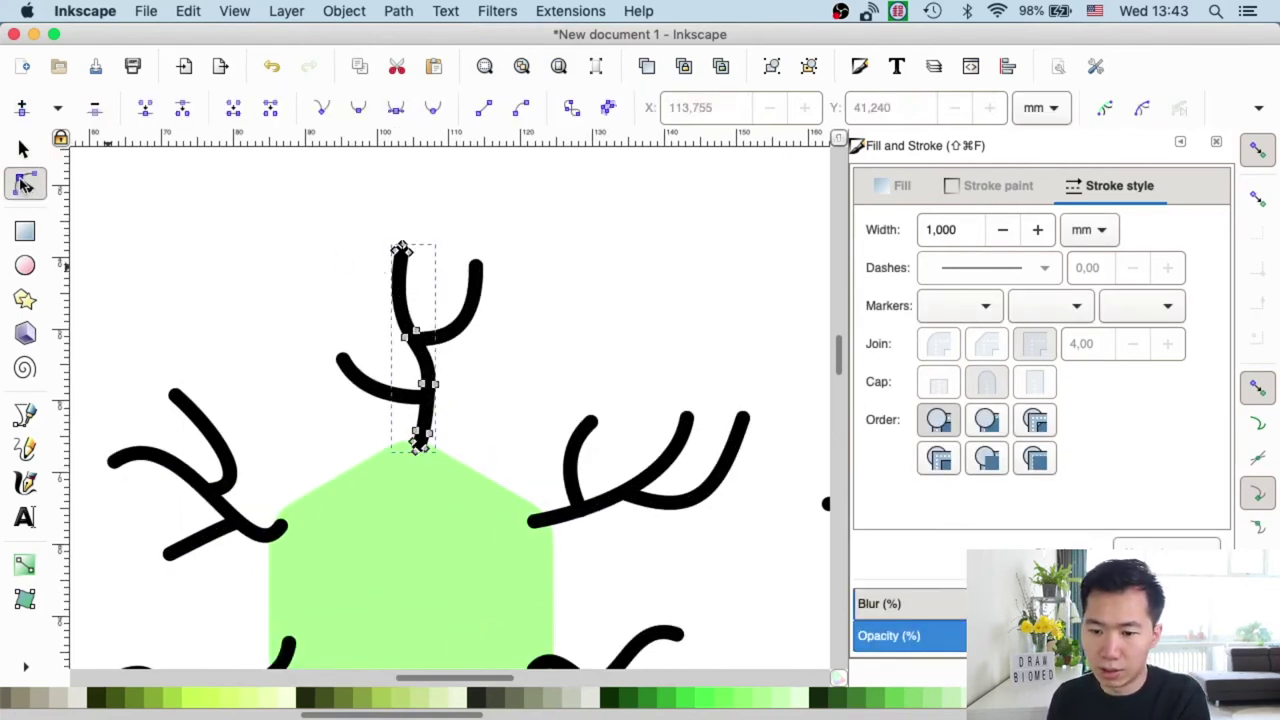
left_click(23, 148)
left_click(381, 209)
left_click_drag(300, 219, 503, 474)
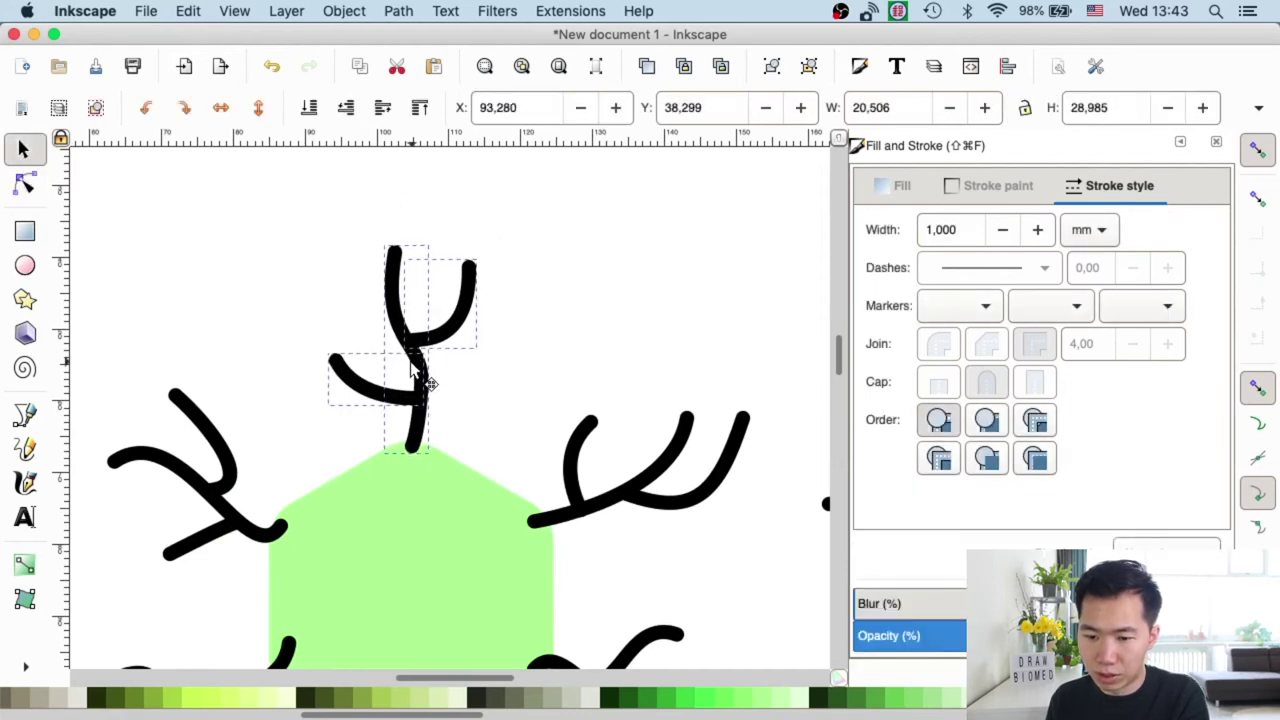
left_click_drag(412, 368, 406, 368)
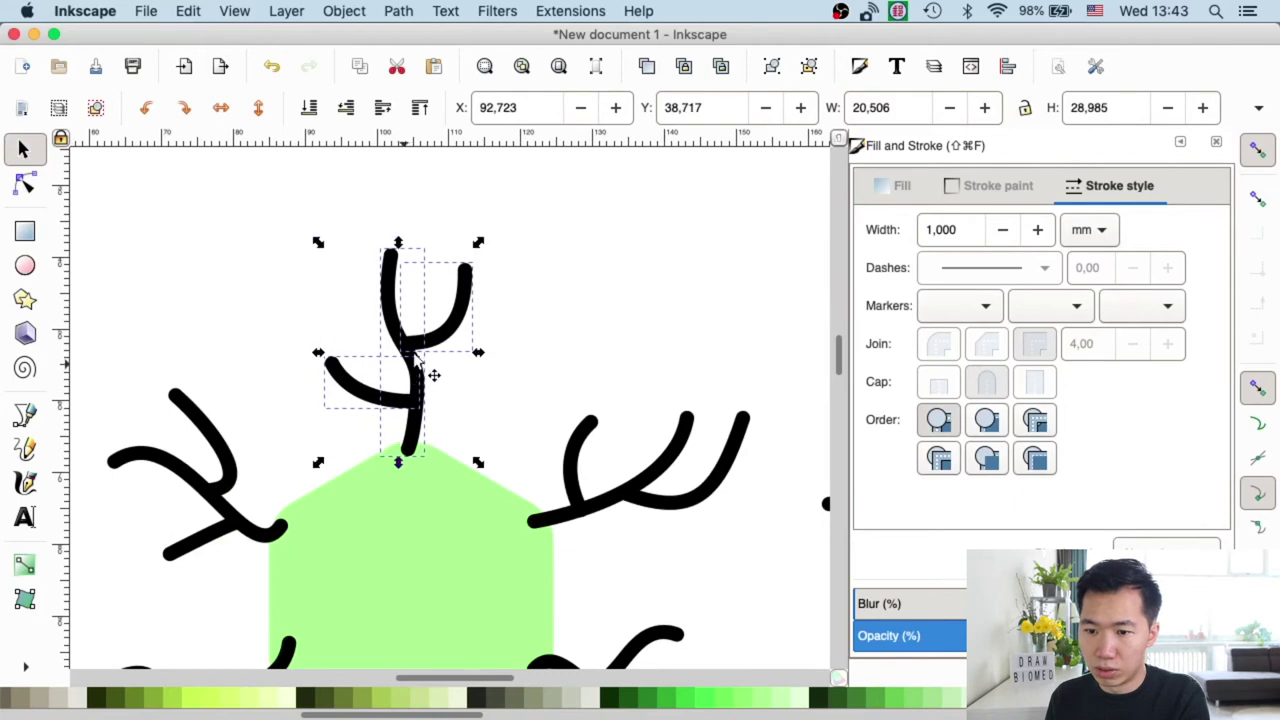
Unite the top branch's three paths into one shape and join it with the green hexagon body using Union.
left_click(396, 11)
left_click(410, 107)
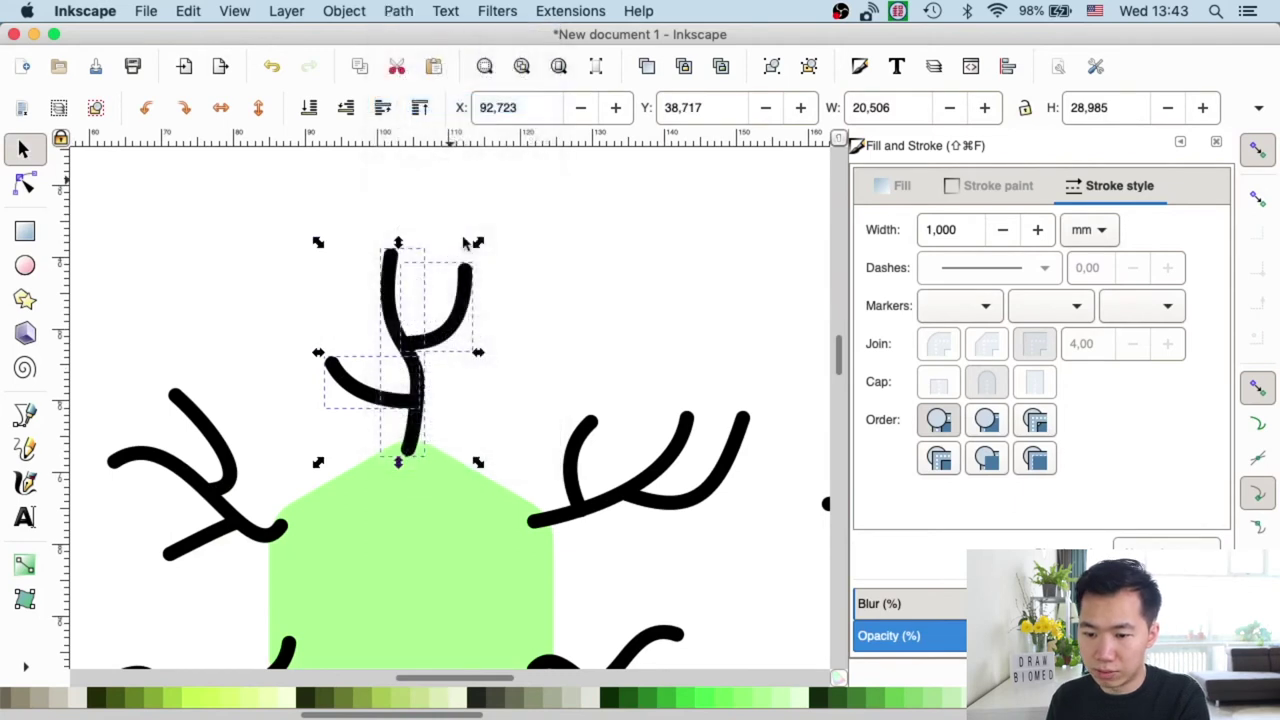
left_click(510, 405)
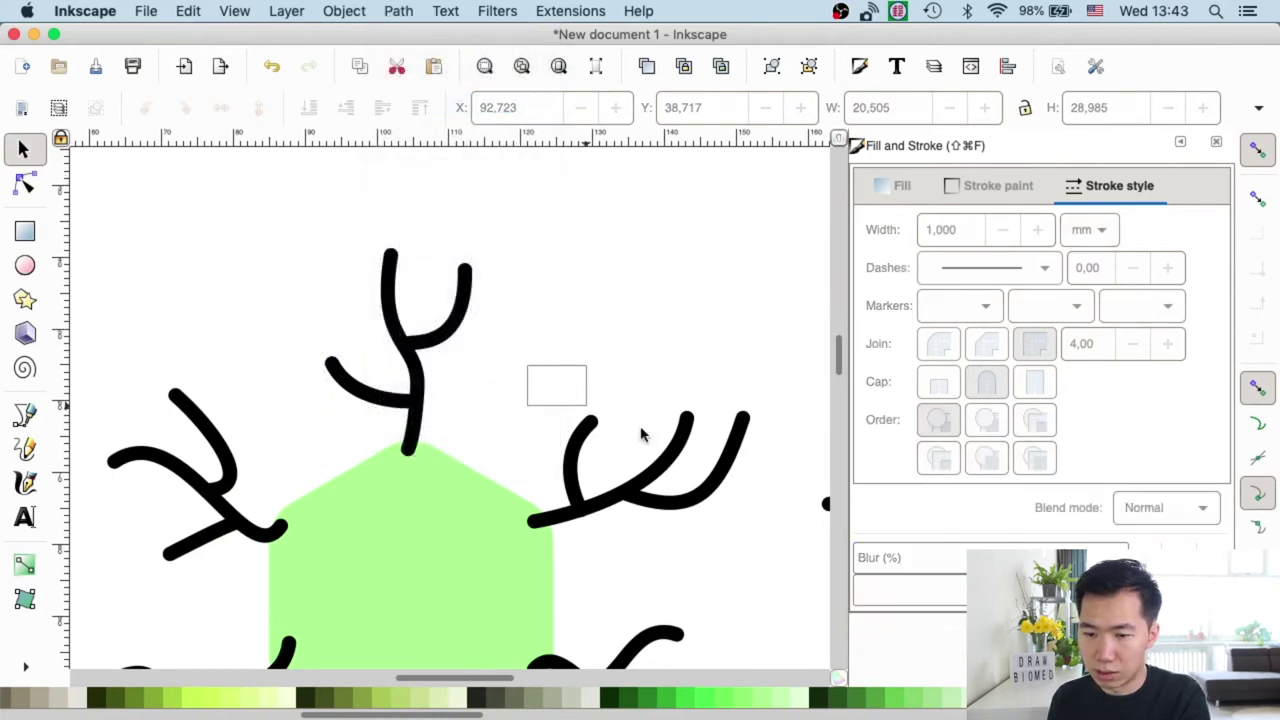
left_click(545, 515)
left_click(414, 471)
left_click(414, 357, "shift")
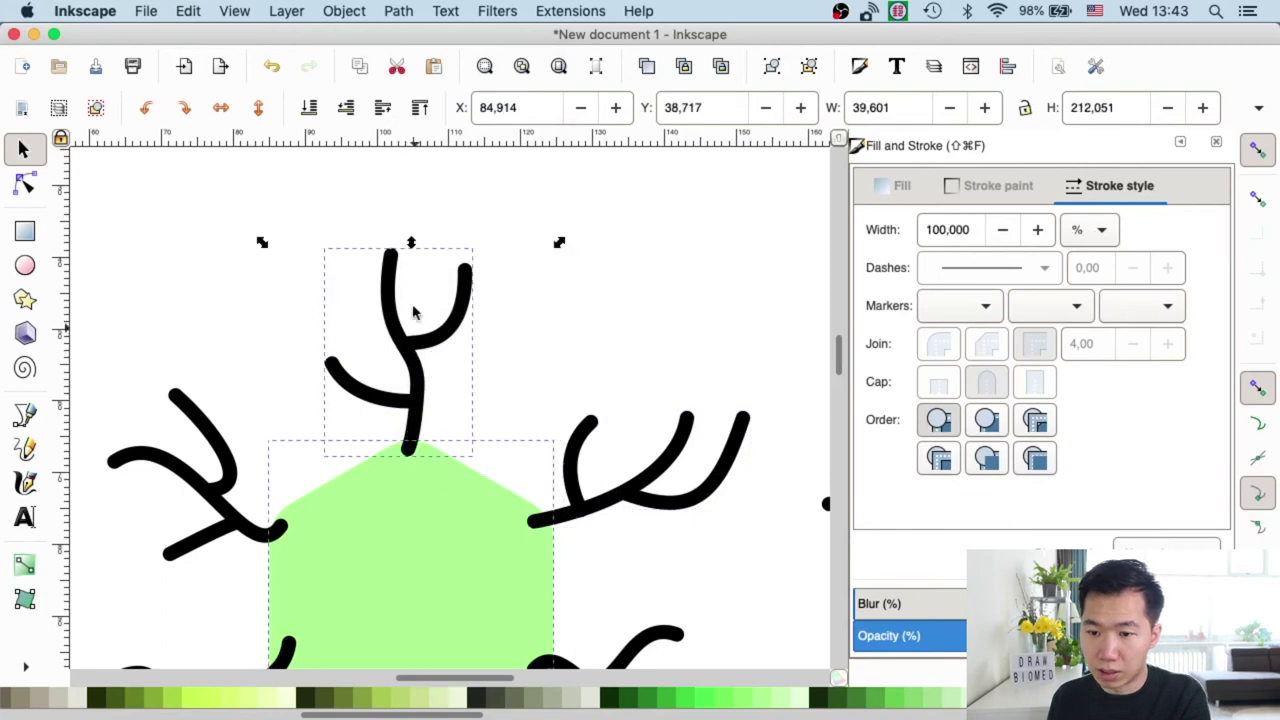
left_click(396, 11)
left_click(410, 104)
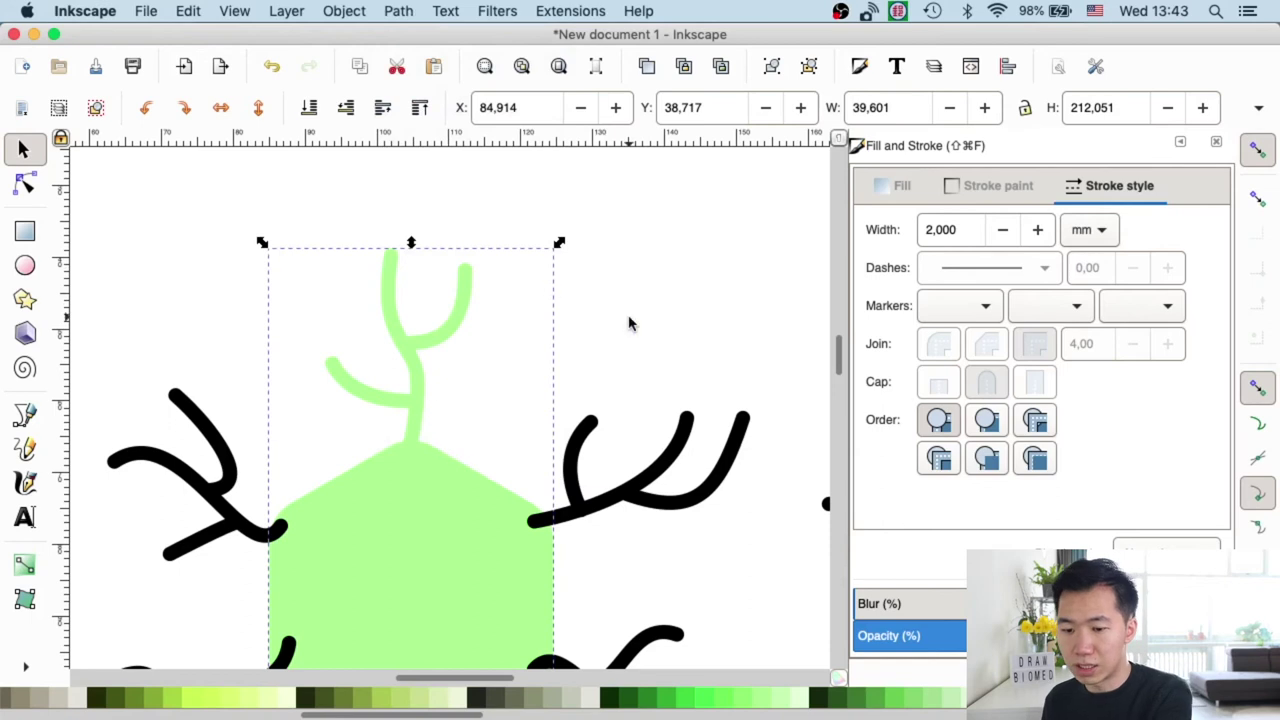
left_click(618, 357)
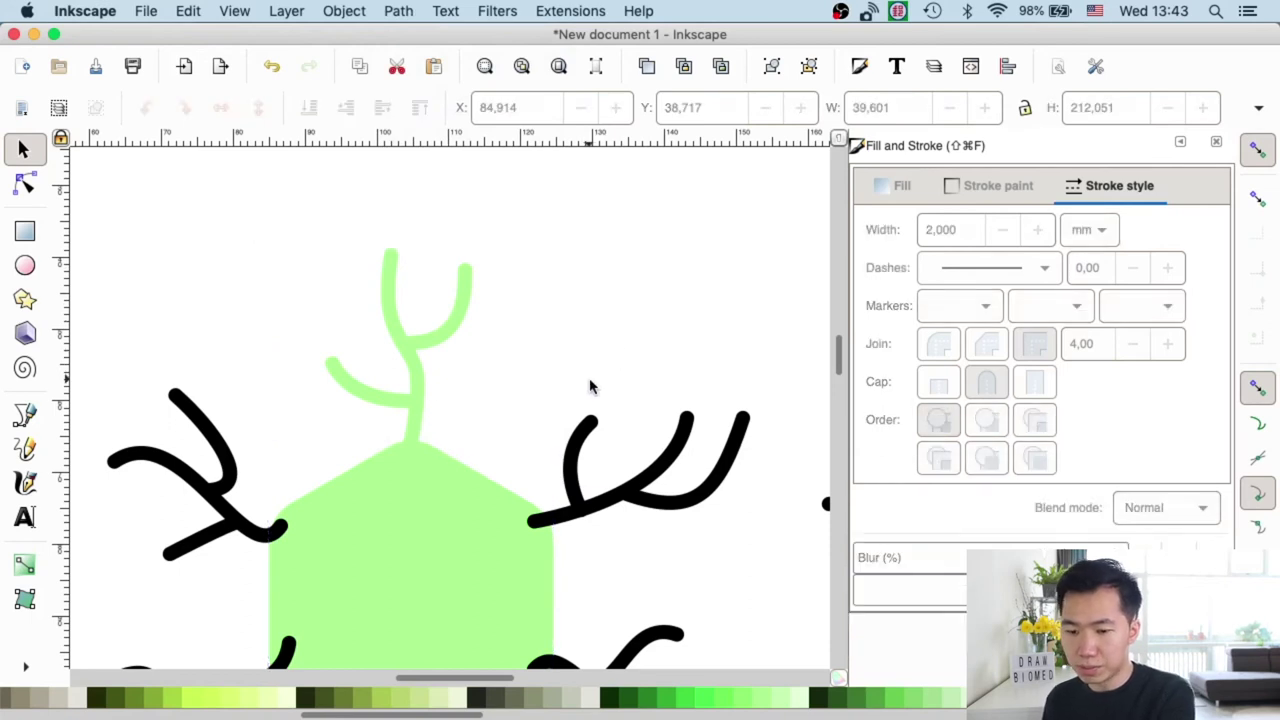
Move the upper-left branch slightly outward from the hexagon's corner.
key("minus")
key("minus")
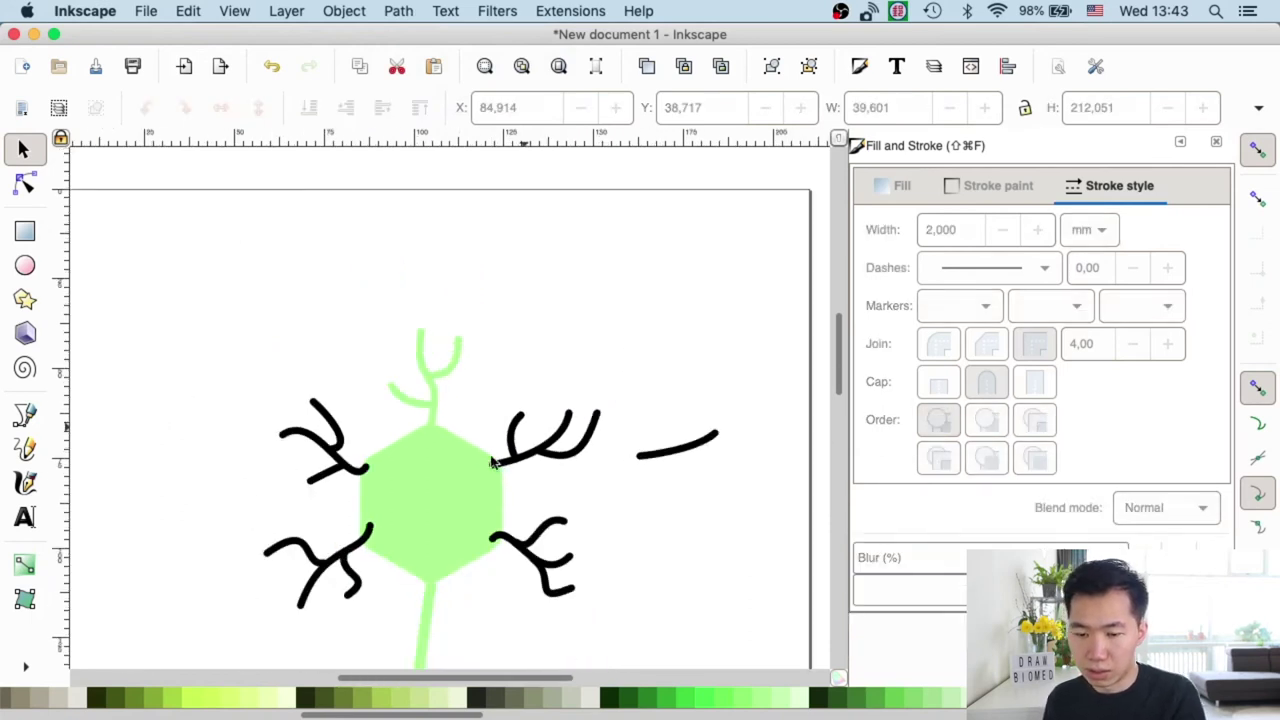
left_click(443, 522)
left_click(296, 436)
left_click_drag(272, 440, 260, 447)
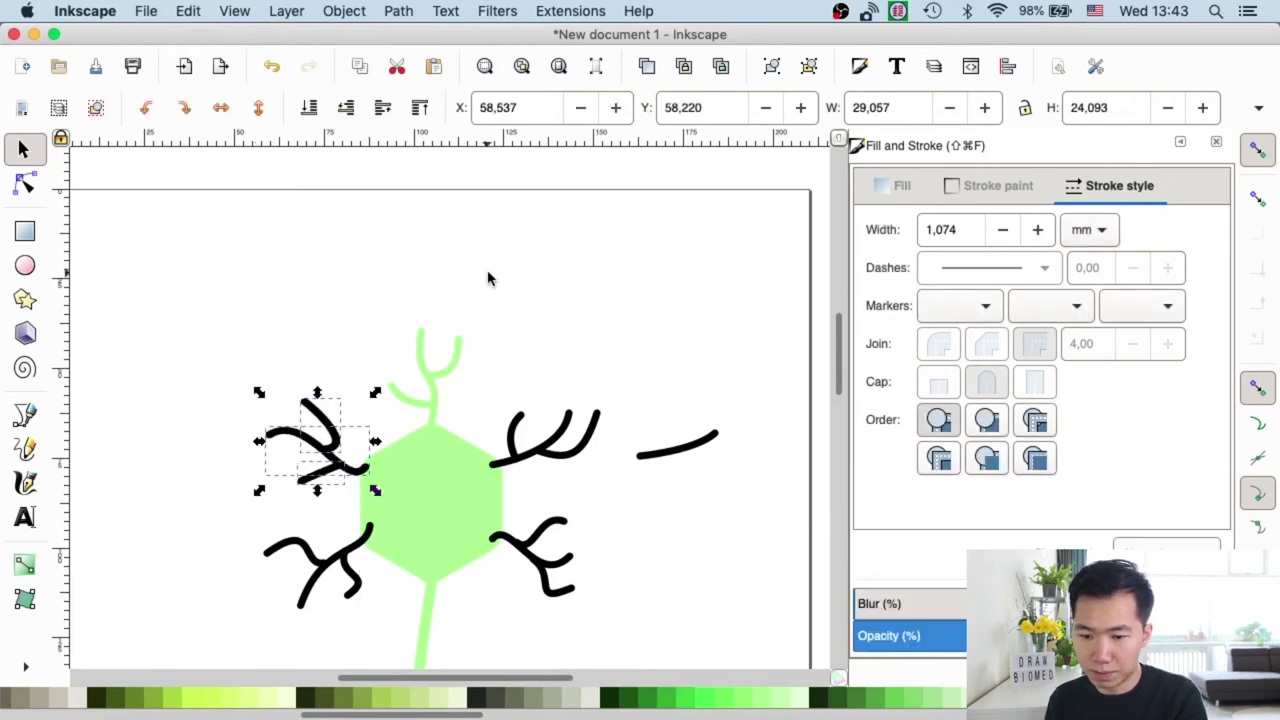
left_click(217, 386)
mouse_move(217, 383)
left_mouse_down()
mouse_move(383, 505)
mouse_move(183, 494)
left_mouse_up()
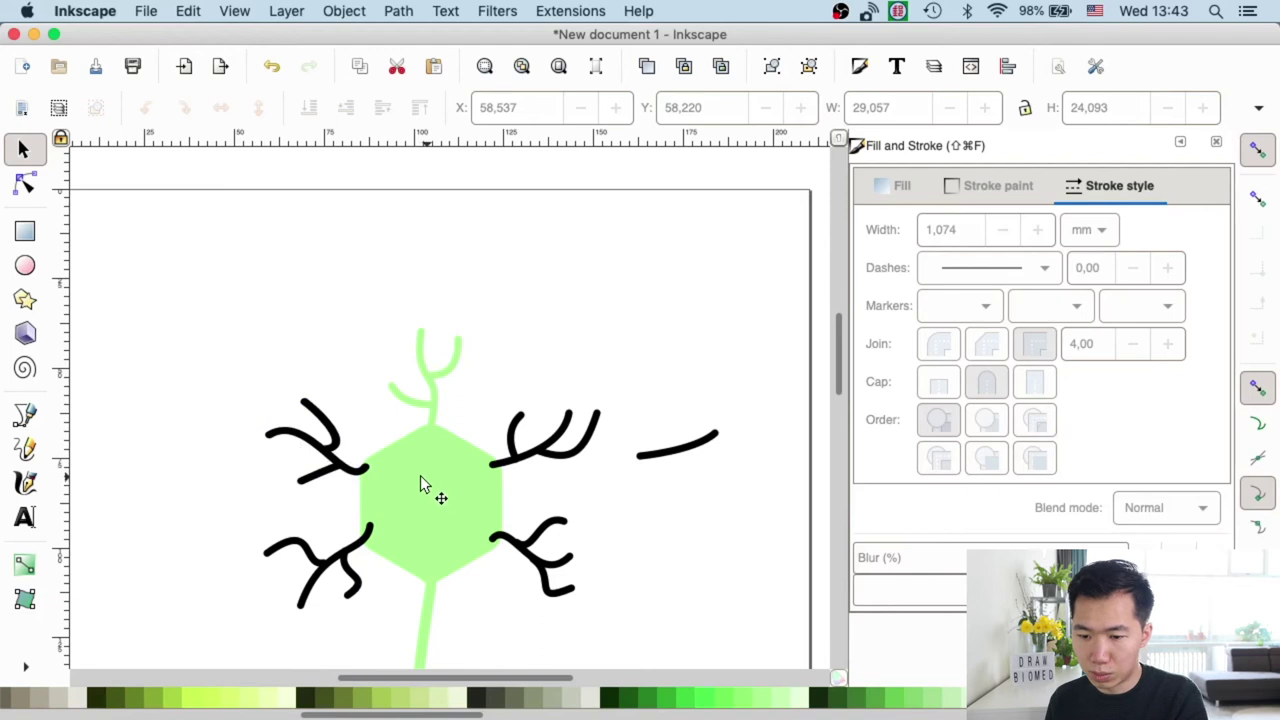
Unite the four remaining black branches with the green hexagon body into one shape, leaving out the spare line.
left_click(419, 488)
left_click_drag(203, 368, 618, 626)
left_click(398, 11)
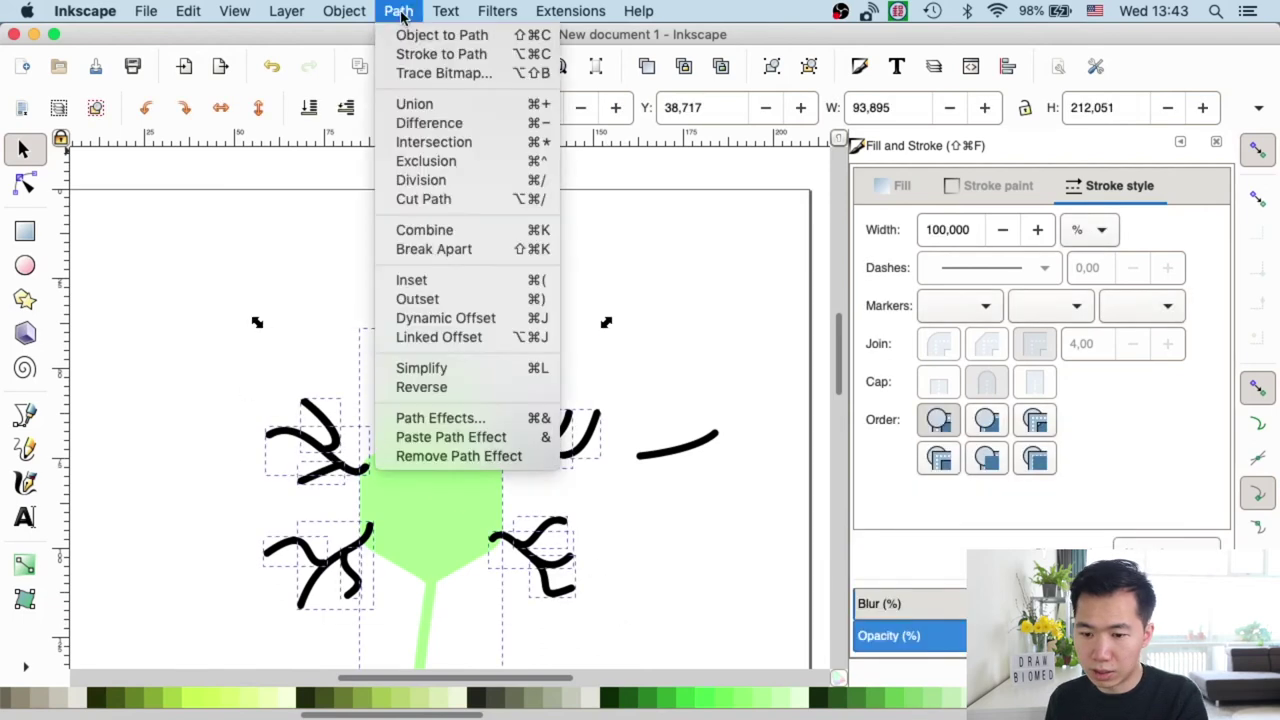
left_click(412, 101)
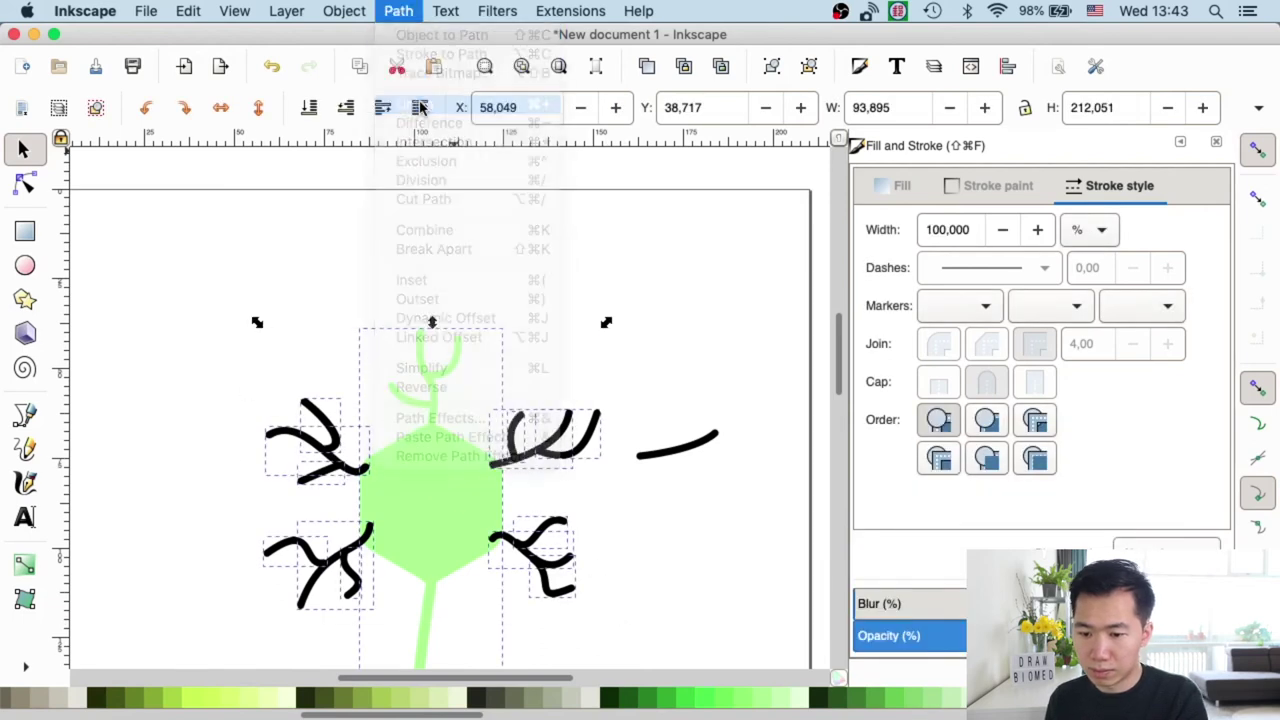
left_click(726, 338)
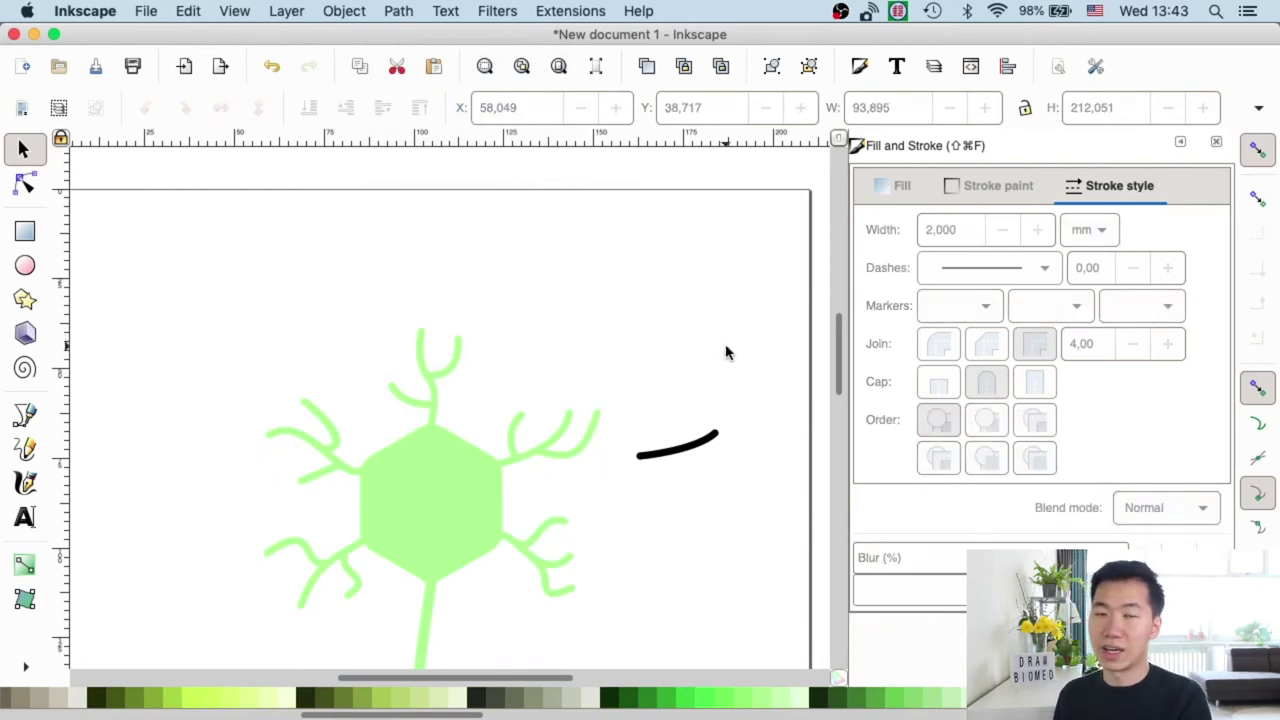
Bend the hexagon's straight sides inward into concave curves by editing the nodes and segments between the branches.
key("minus")
key("minus")
key("minus")
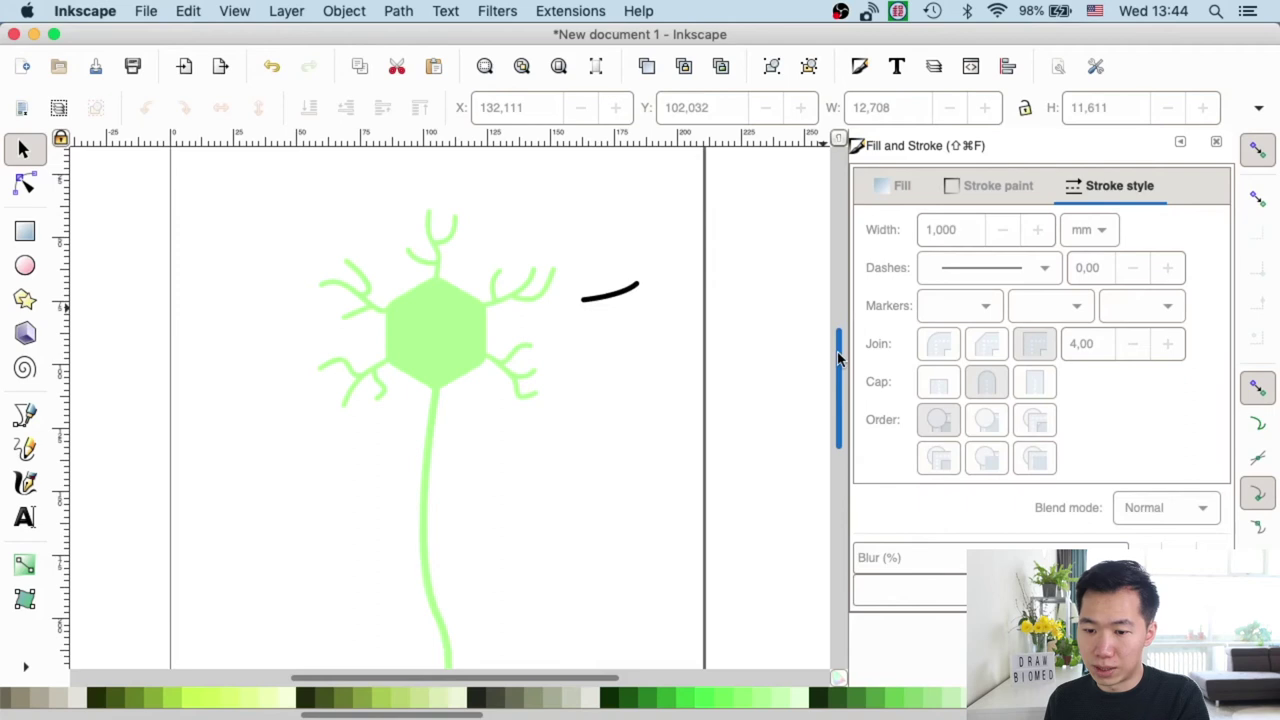
scroll(840, 358, "down", 1)
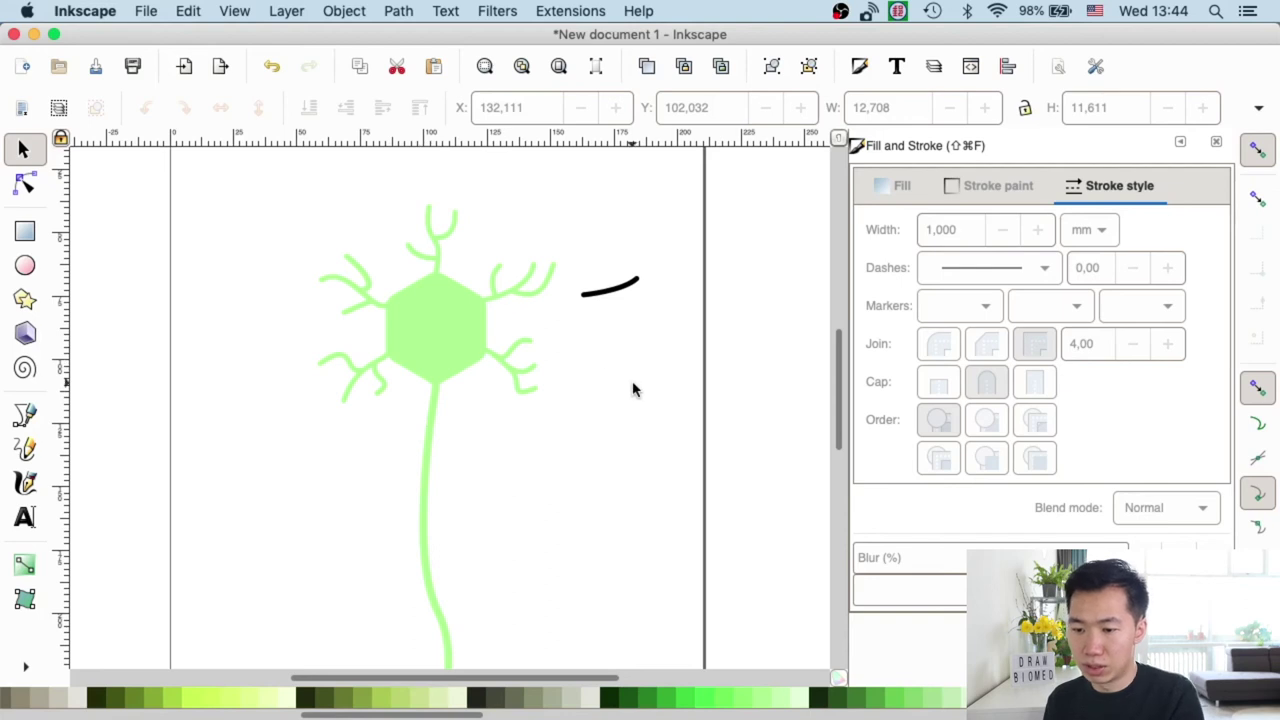
key("plus")
left_click_drag(840, 386, 845, 371)
left_click(423, 286)
key("n")
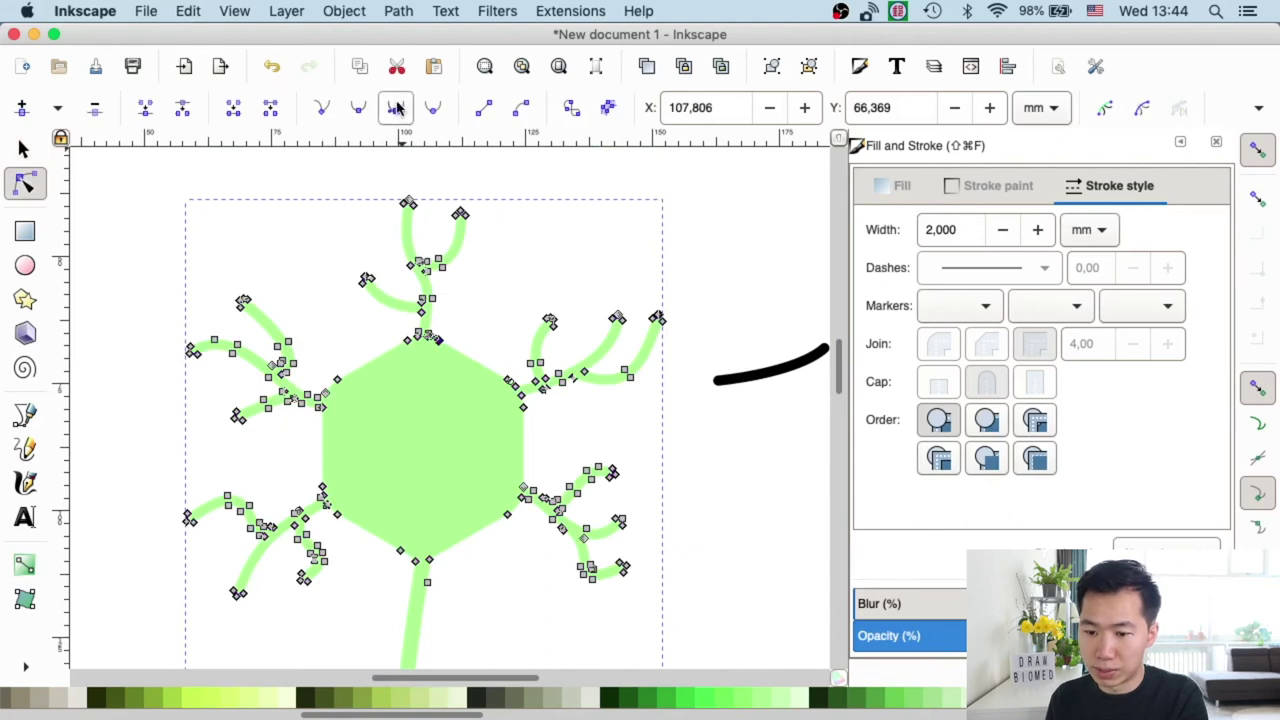
left_click(395, 110)
left_click(523, 400, "ctrl")
left_click(405, 548, "ctrl")
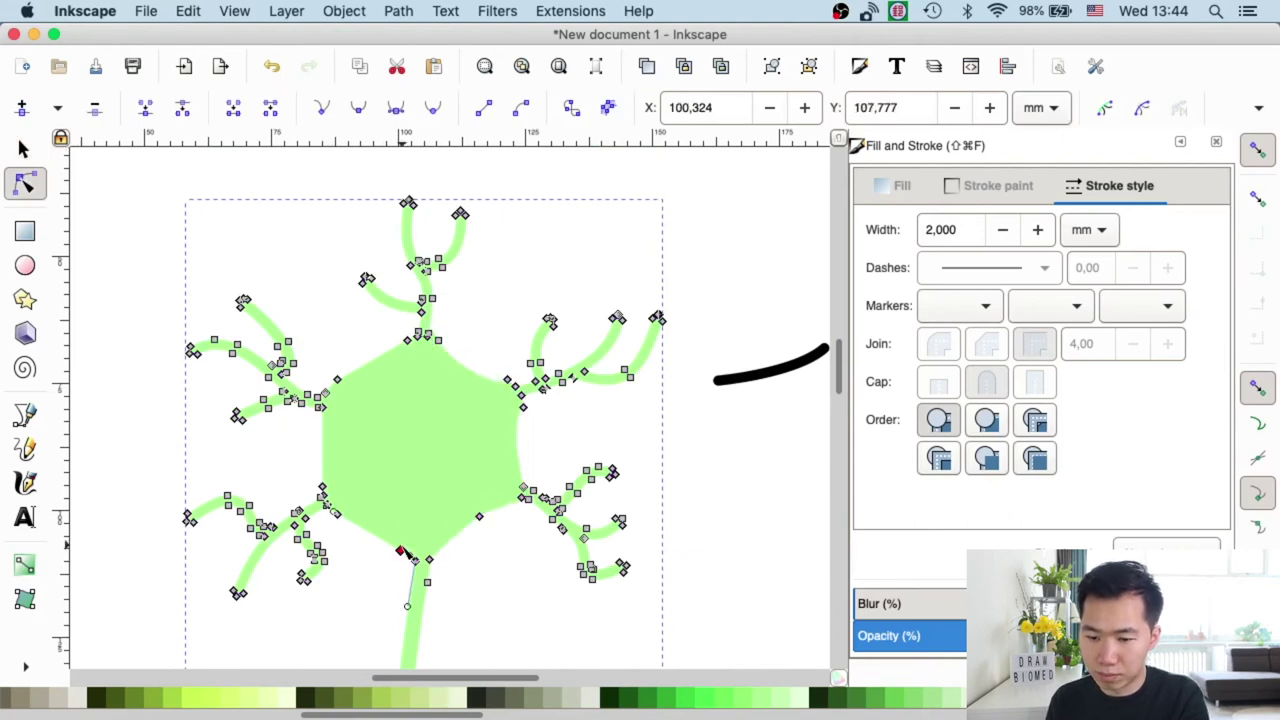
left_click(331, 447, "ctrl")
left_click_drag(368, 362, 375, 371)
left_click_drag(328, 452, 338, 451)
left_click_drag(520, 442, 511, 442)
left_click_drag(478, 528, 472, 520)
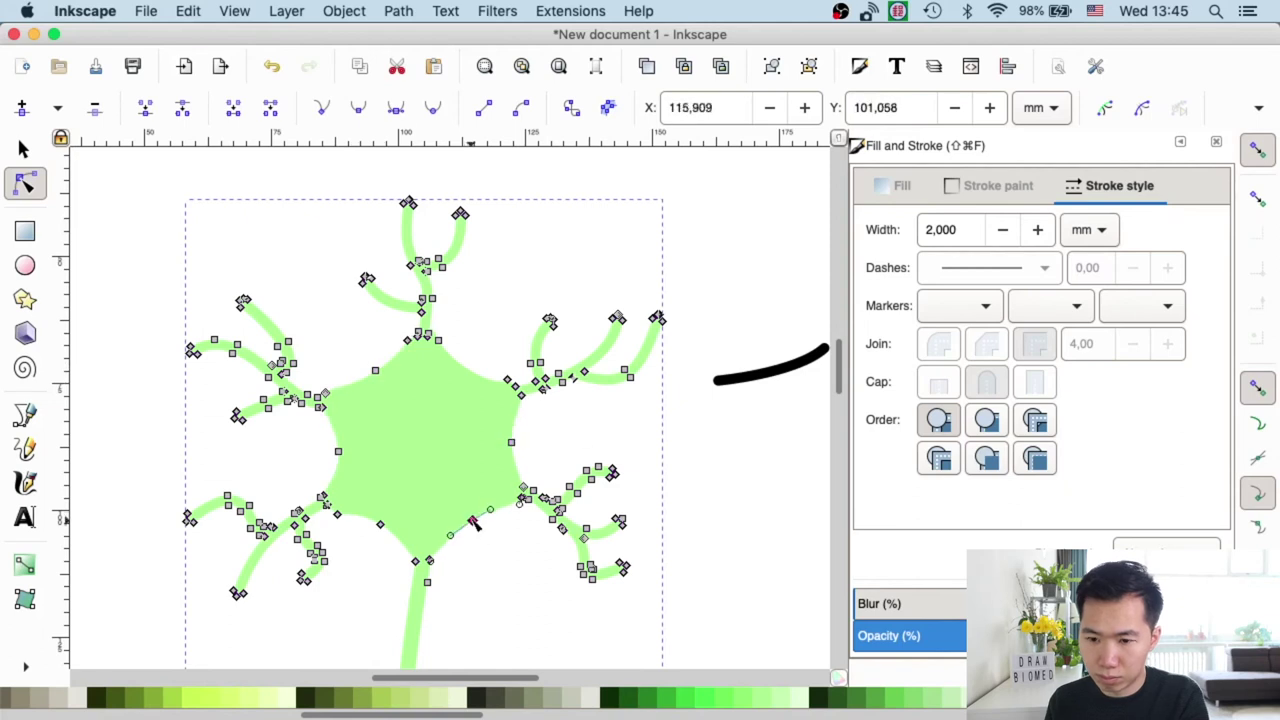
Refine the nodes where the cell body's concave edges meet the branches so the outline flows smoothly into them.
scroll(456, 350, "up", 3)
left_click(571, 337)
scroll(474, 374, "down", 2)
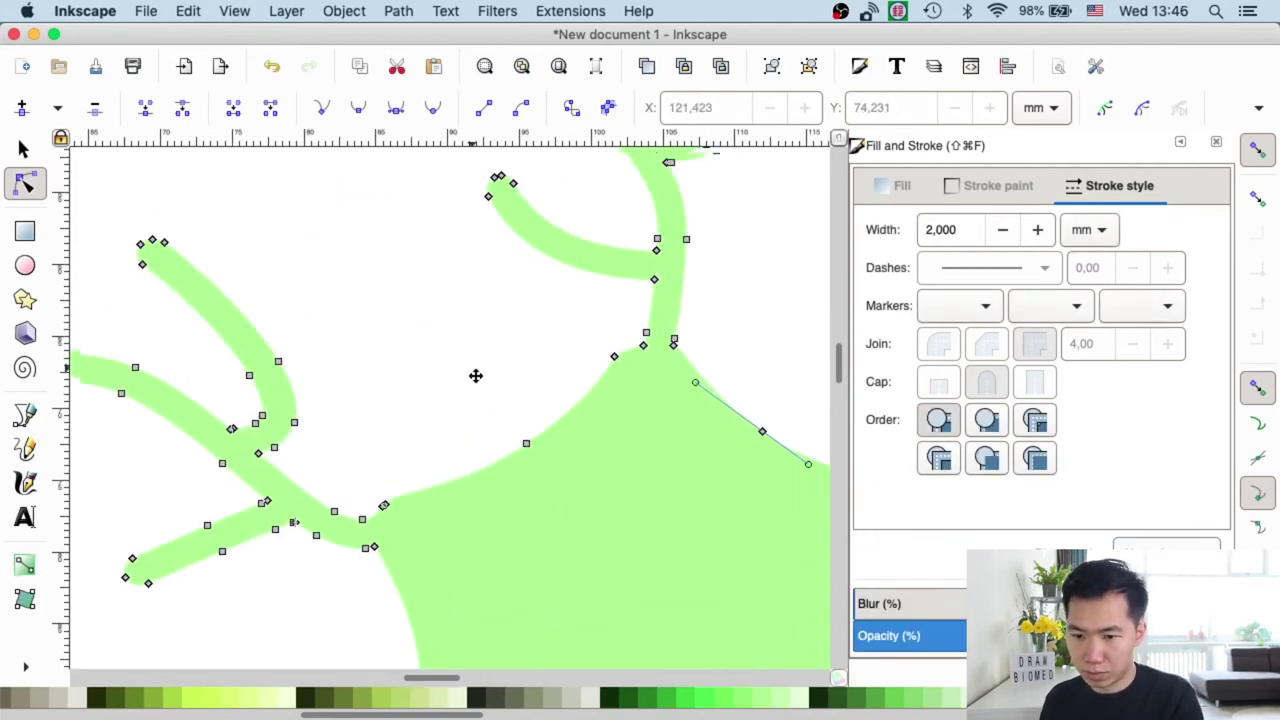
scroll(500, 390, "down", 1)
left_click(532, 390)
scroll(536, 398, "down", 1)
scroll(491, 486, "up", 2)
scroll(643, 351, "down", 1)
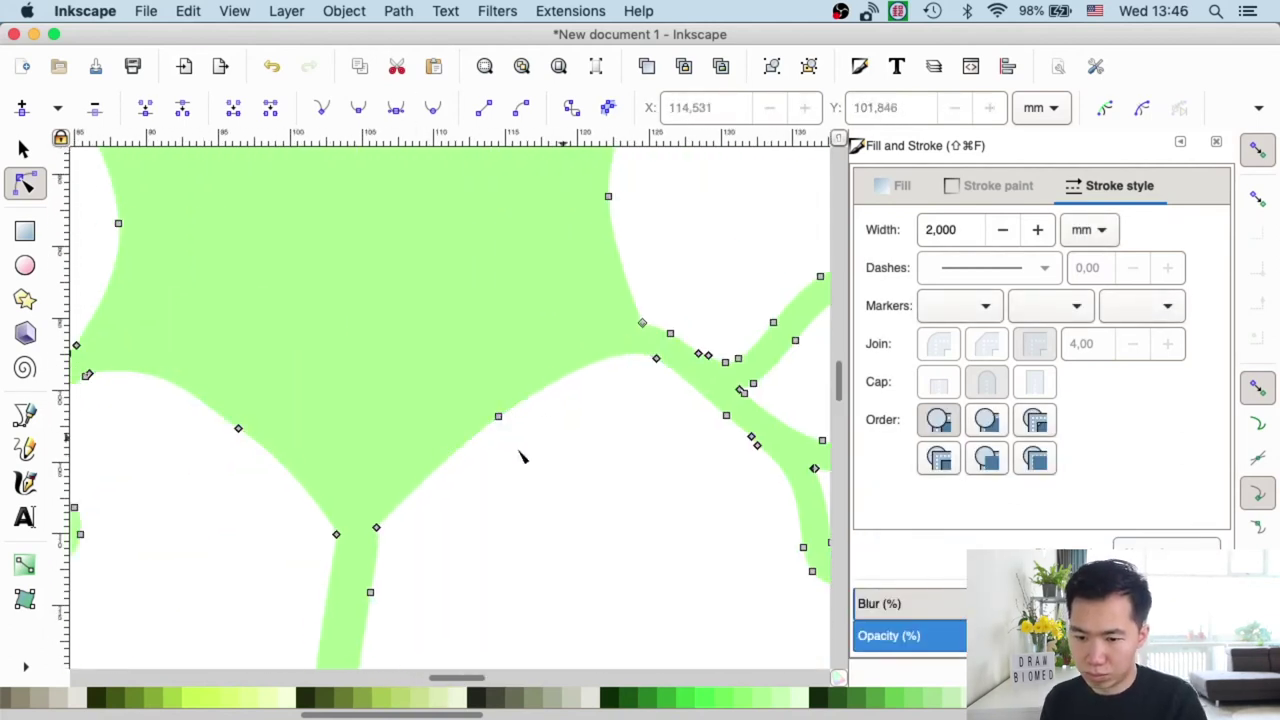
key("Escape")
scroll(520, 451, "down", 5)
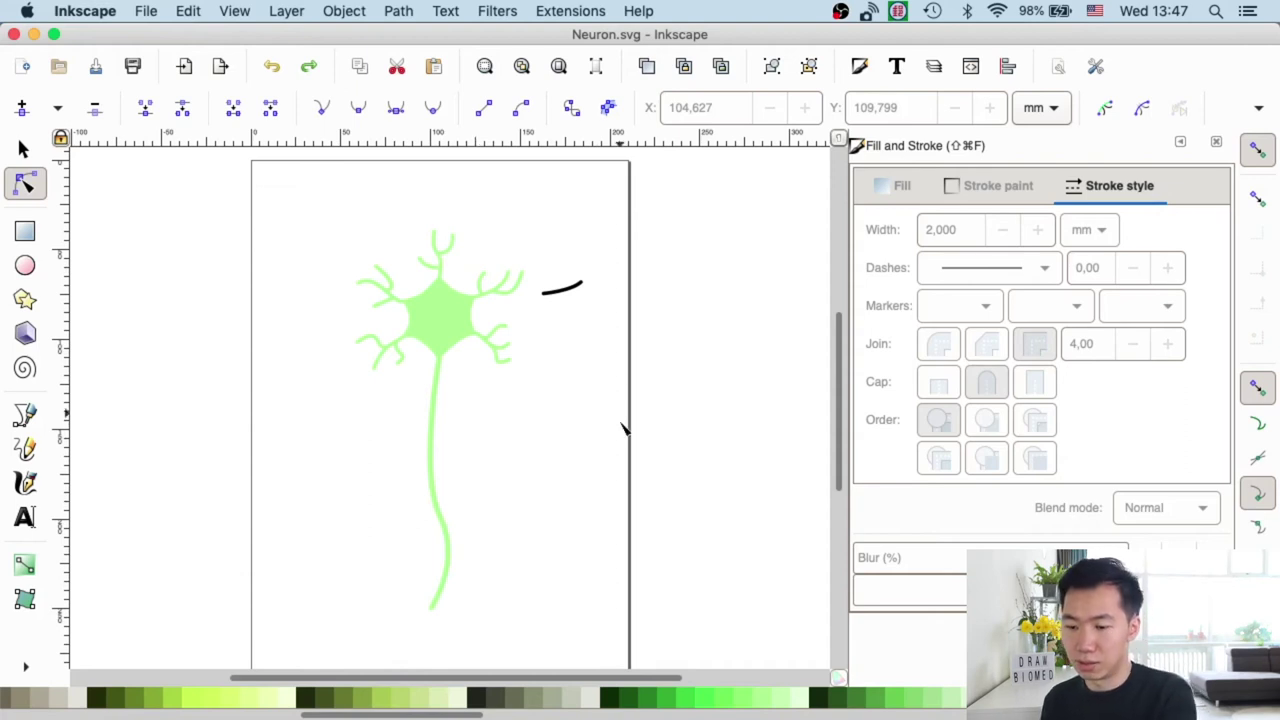
Draw a polygon to the left of the tail's lower end and reduce its corners to 3.
key("plus")
key("plus")
key("plus")
key("plus")
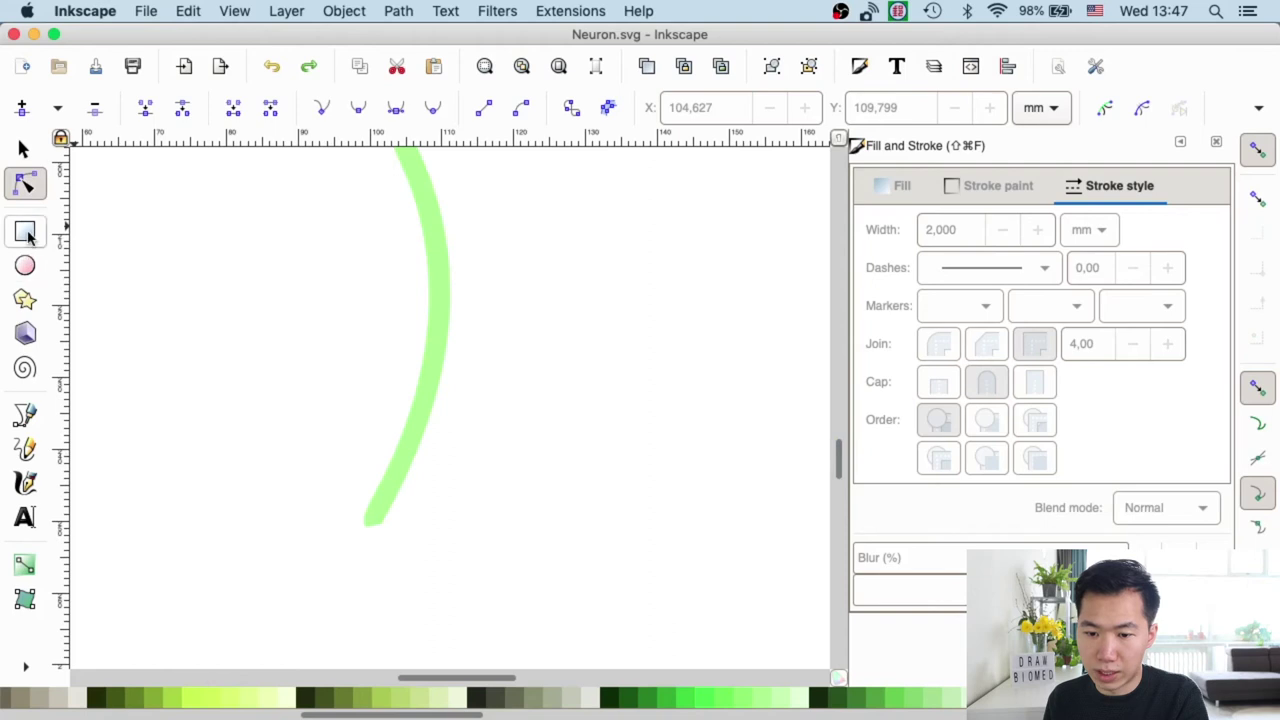
left_click(27, 235)
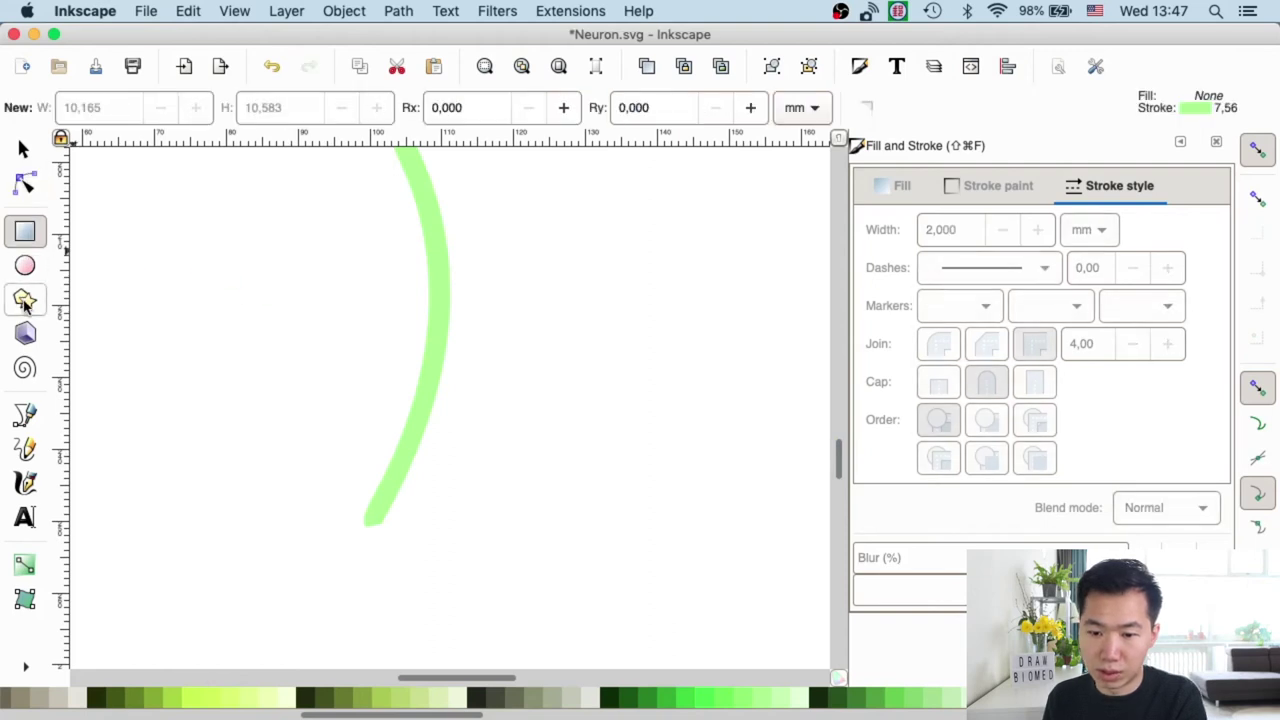
left_click(25, 299)
left_click_drag(190, 262, 249, 294)
left_click(258, 108)
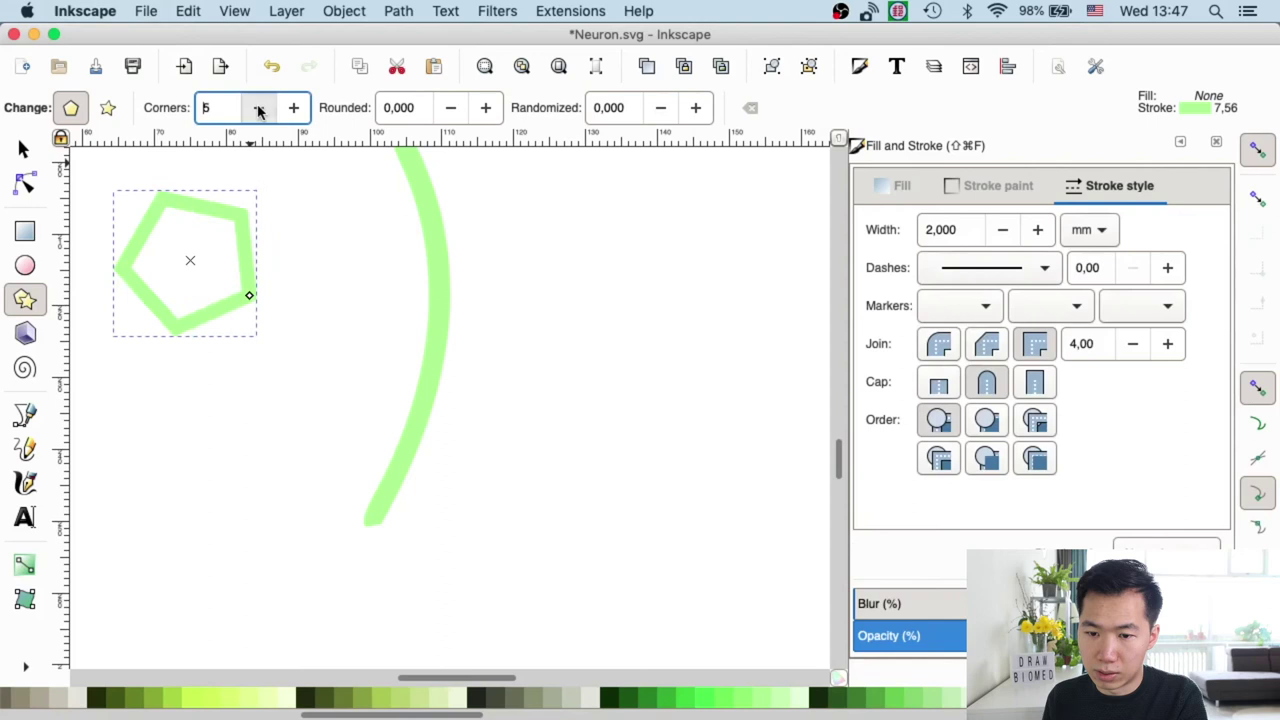
left_click(261, 107)
left_click(262, 107)
Turn the triangle point-up, shrink it to about 6.4 by 4.6 mm and place it beside the tail's lower part.
left_click(24, 149)
left_click_drag(267, 175, 270, 368)
left_click(25, 183)
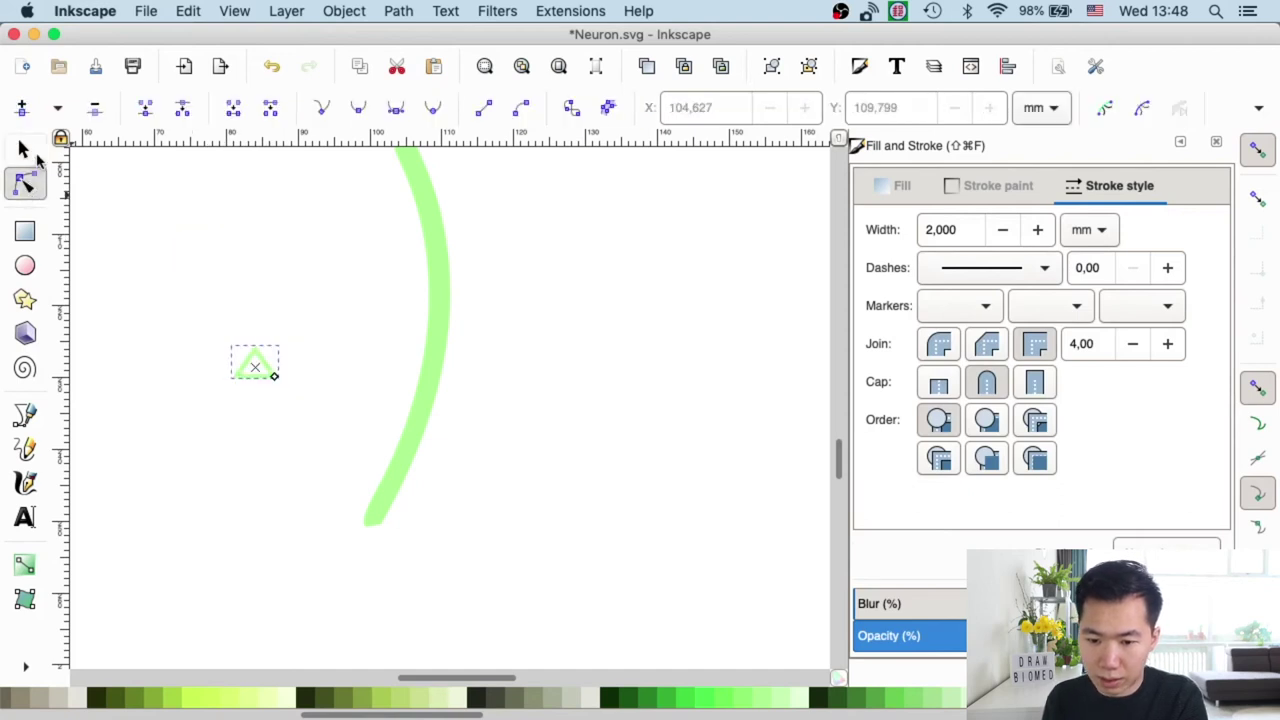
left_click(25, 150)
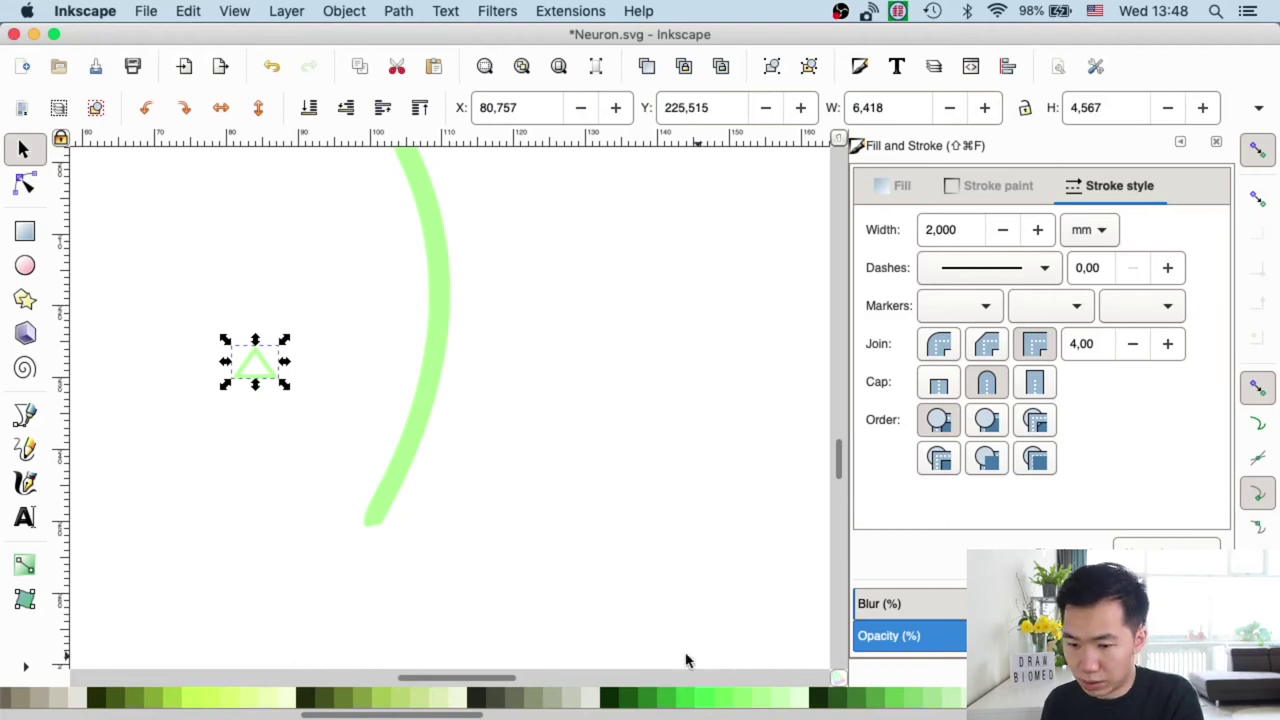
Fill the small triangle with the neuron's light green and convert it from an object to a path.
key("super+z")
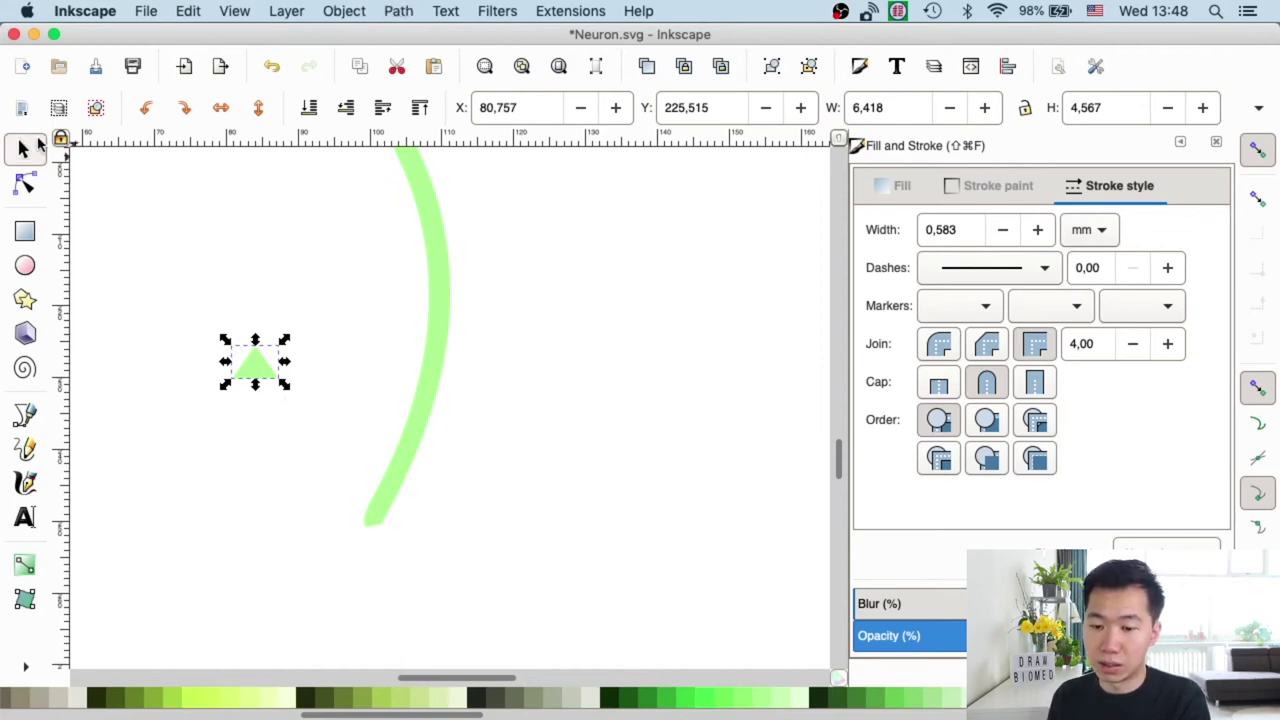
left_click(25, 183)
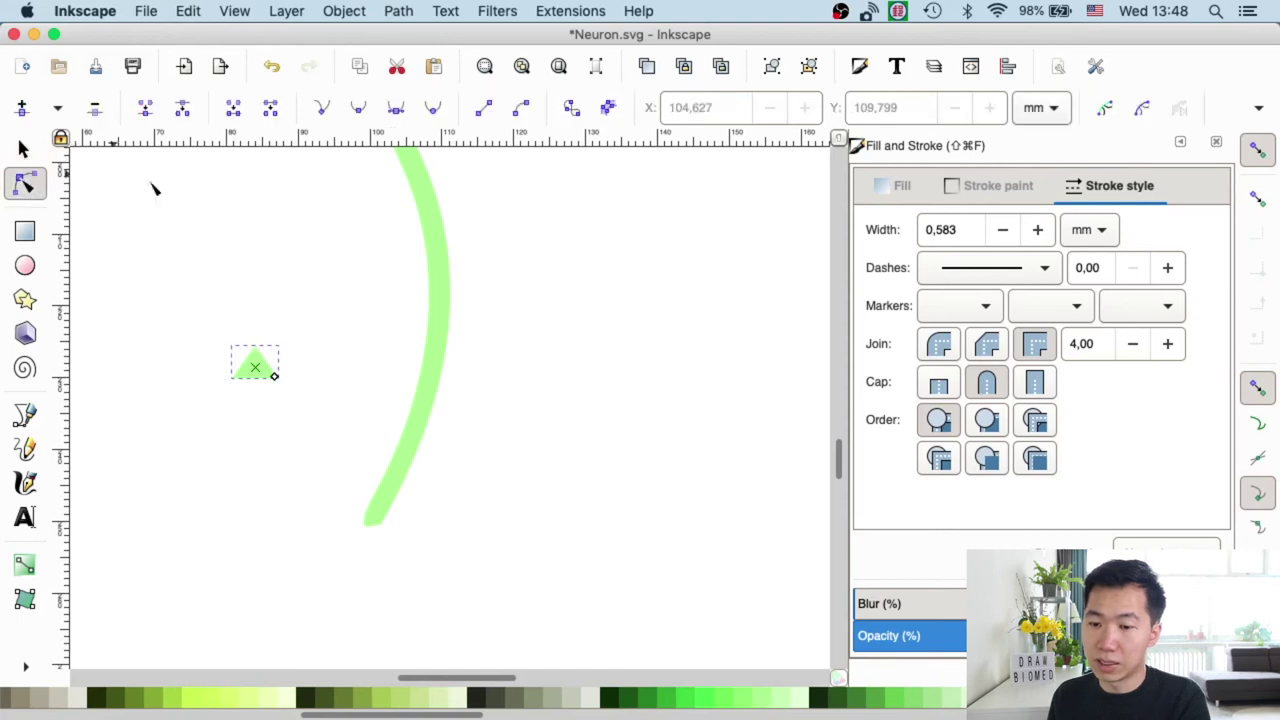
left_click(399, 11)
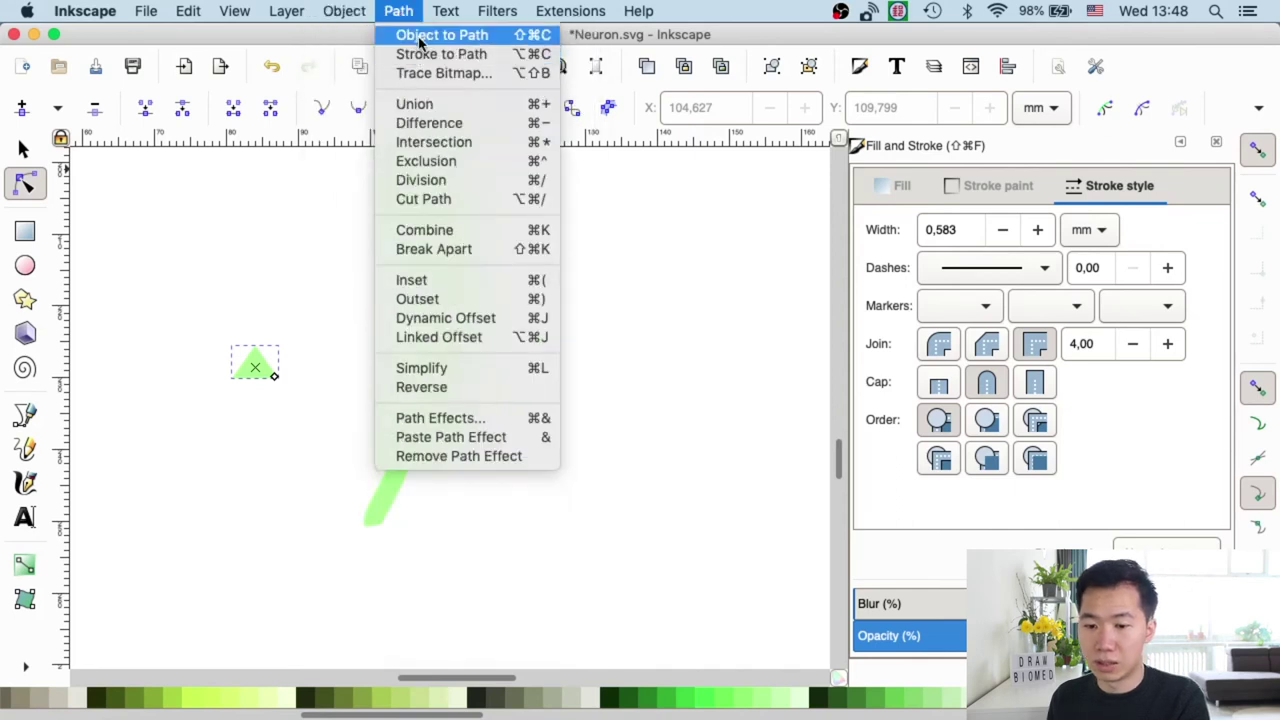
left_click(424, 37)
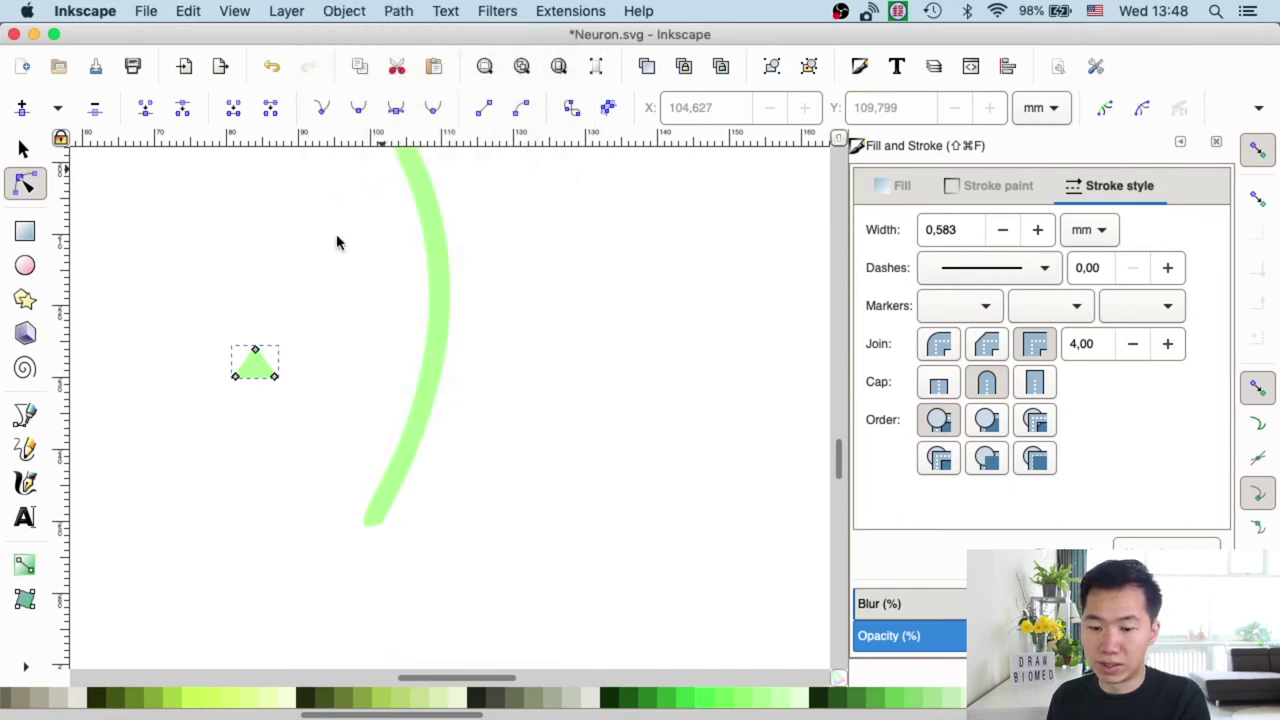
Round the small triangle by making all three of its nodes smooth.
left_click_drag(218, 407, 341, 326)
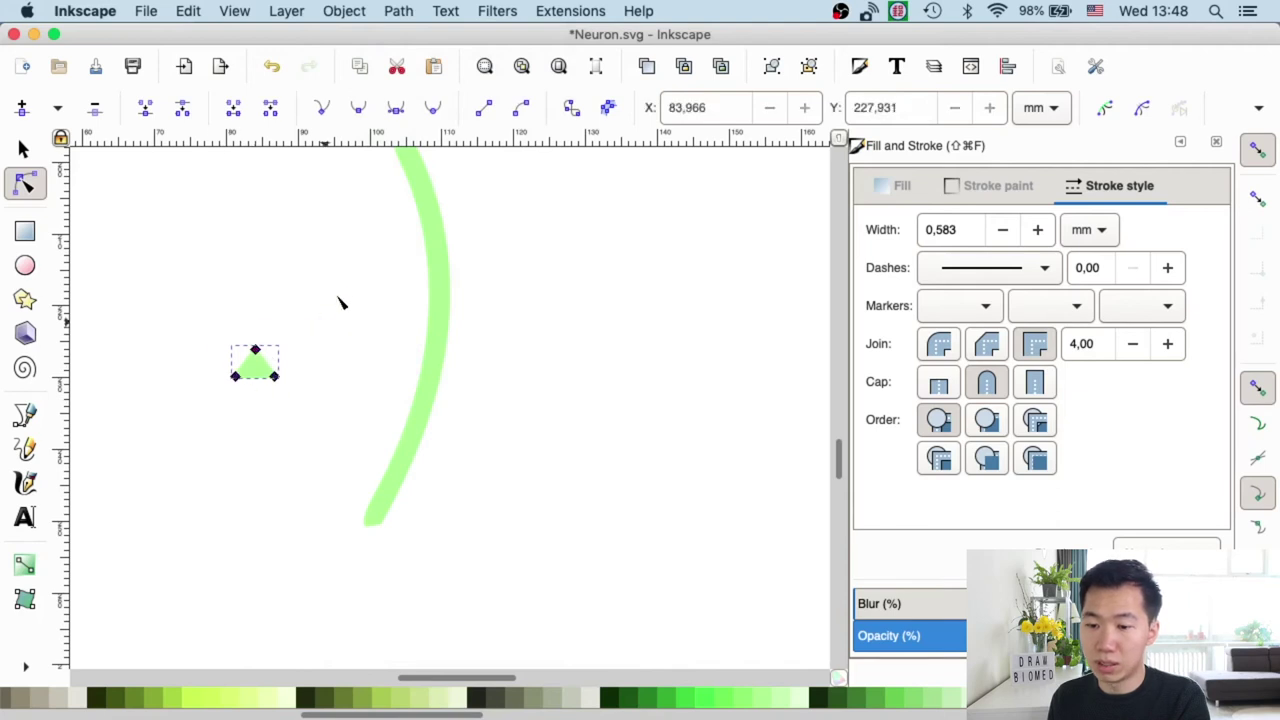
left_click(398, 110)
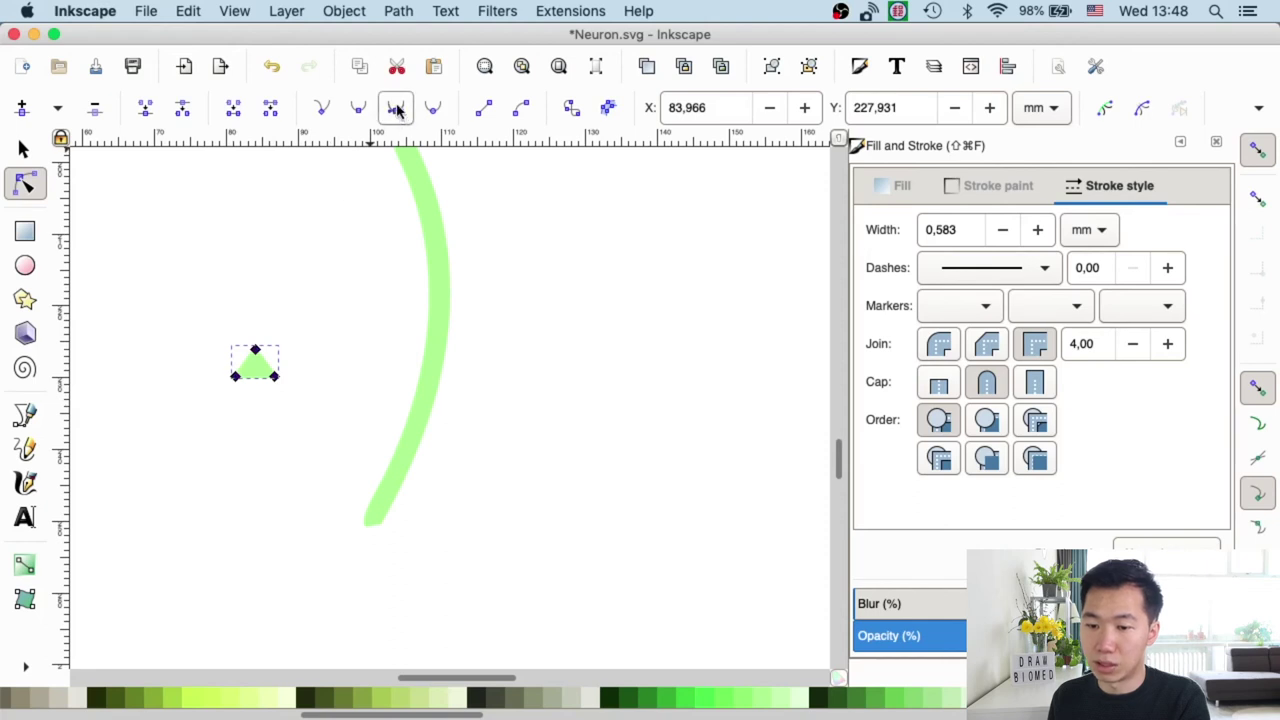
left_click(360, 110)
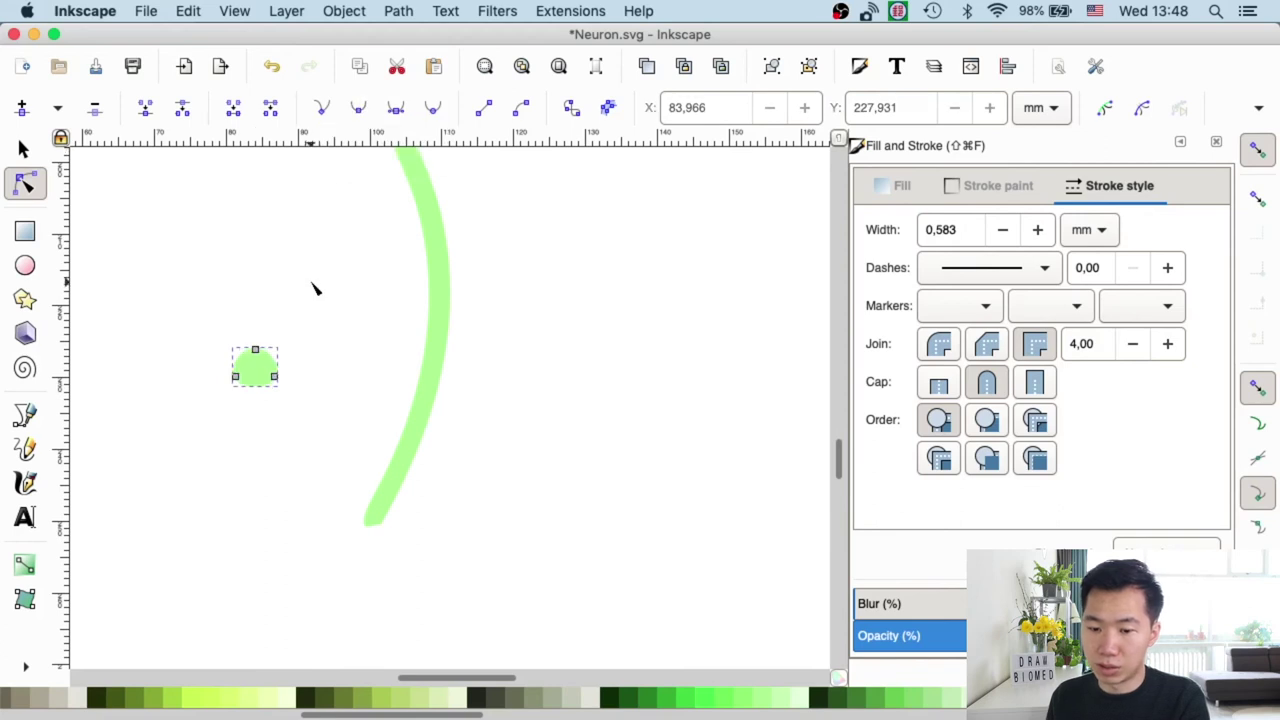
Flatten and shrink the rounded triangle to about 5 by 3.7 mm and move it just below the tail's lower end.
key("s")
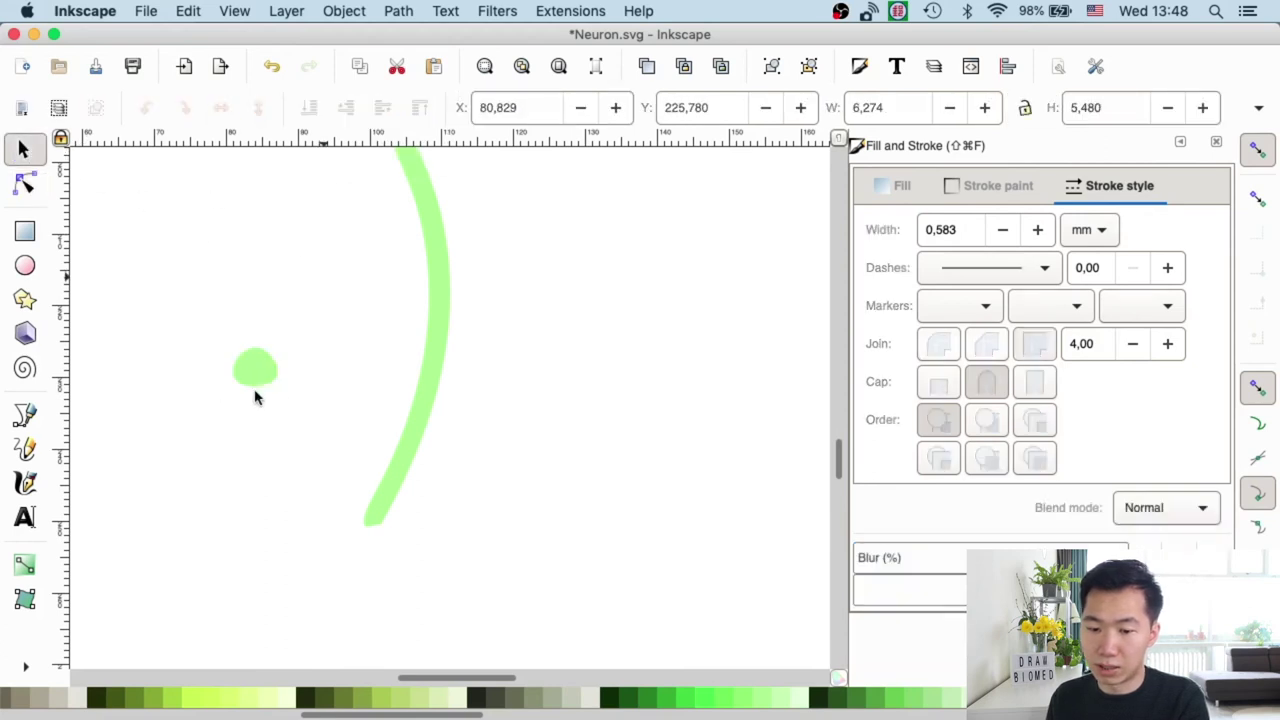
left_click(255, 397)
left_click(262, 384)
left_click_drag(256, 392, 265, 378)
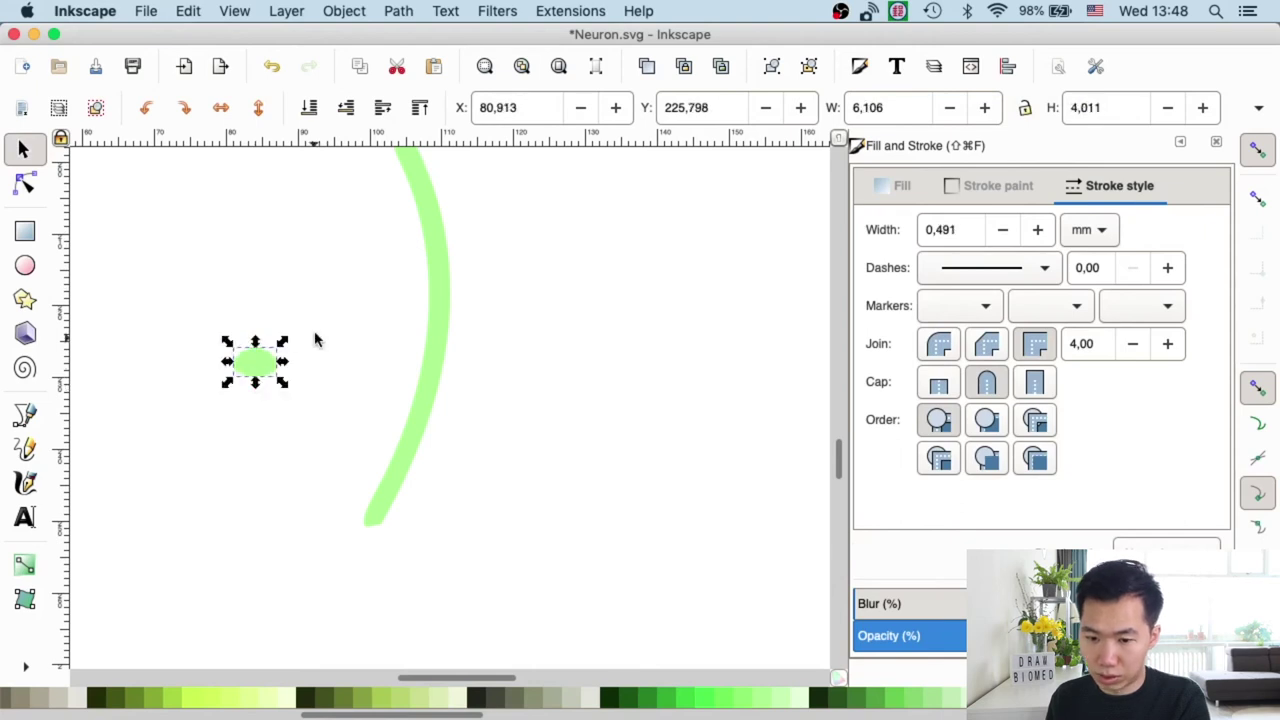
left_click(312, 310)
left_click(263, 367)
left_click_drag(284, 368, 278, 368)
left_click(306, 306)
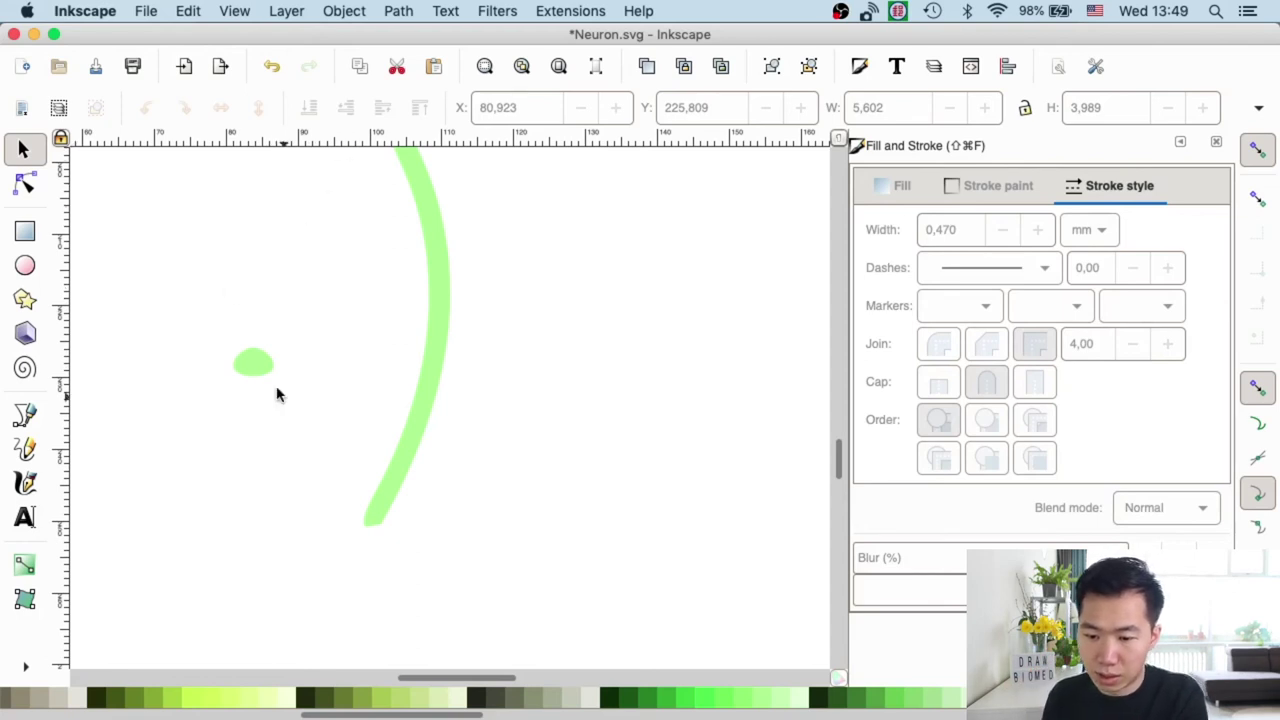
mouse_move(360, 580)
left_mouse_down()
mouse_move(380, 577)
mouse_move(323, 590)
mouse_move(344, 558)
left_mouse_up()
left_click(375, 566)
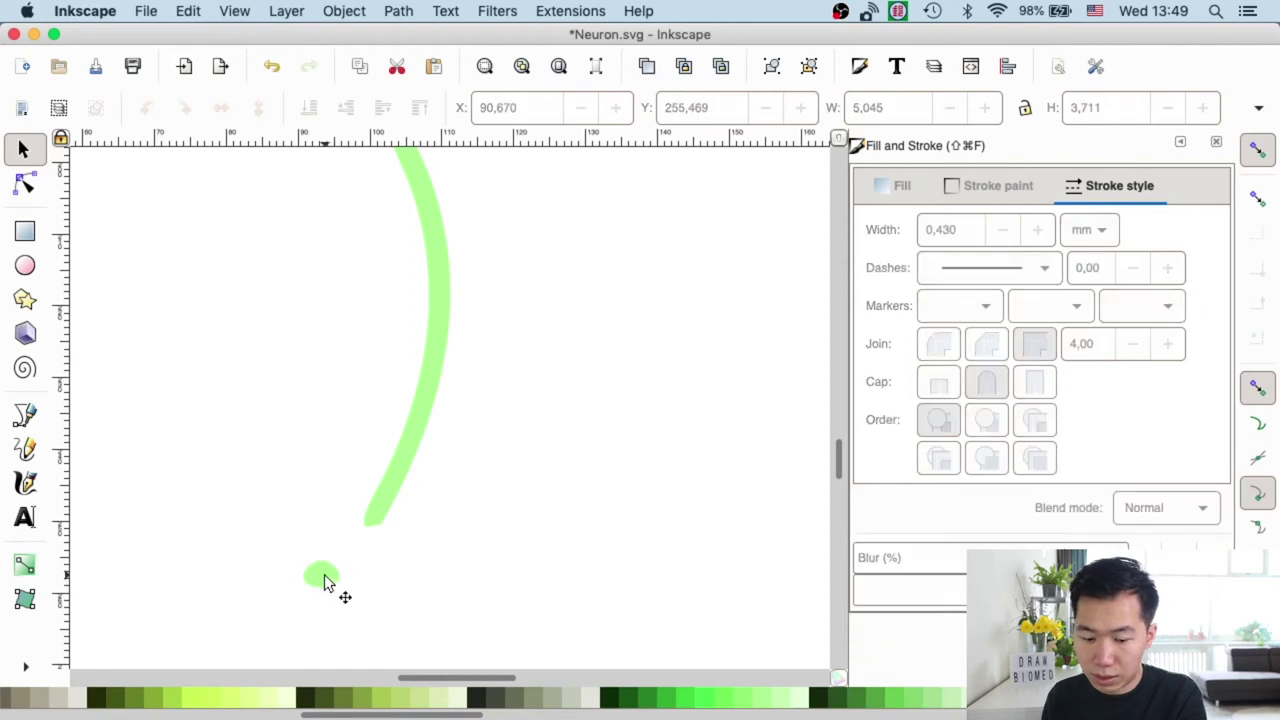
Duplicate the rounded ending three times and spread the copies below the tail's lower end.
left_click(324, 579)
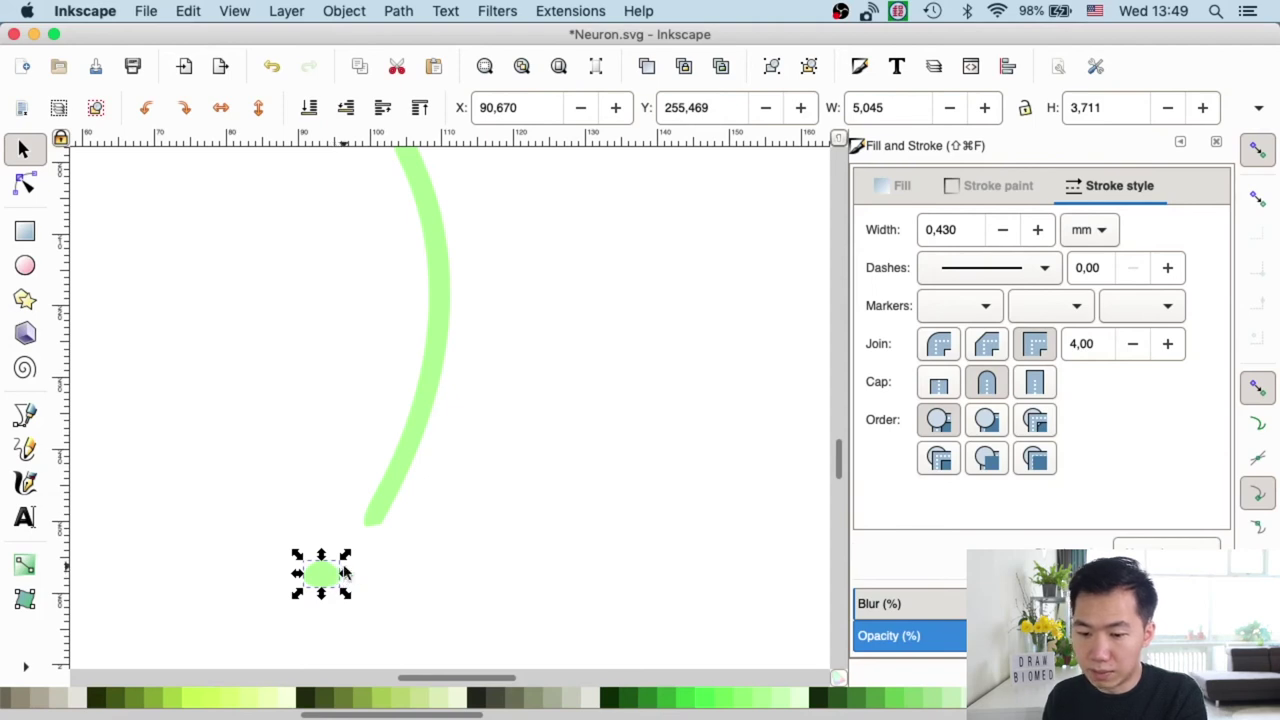
key("ctrl+d")
left_click_drag(343, 586, 281, 552)
left_click(329, 584)
key("ctrl+d")
key("ctrl+d")
left_click(463, 583)
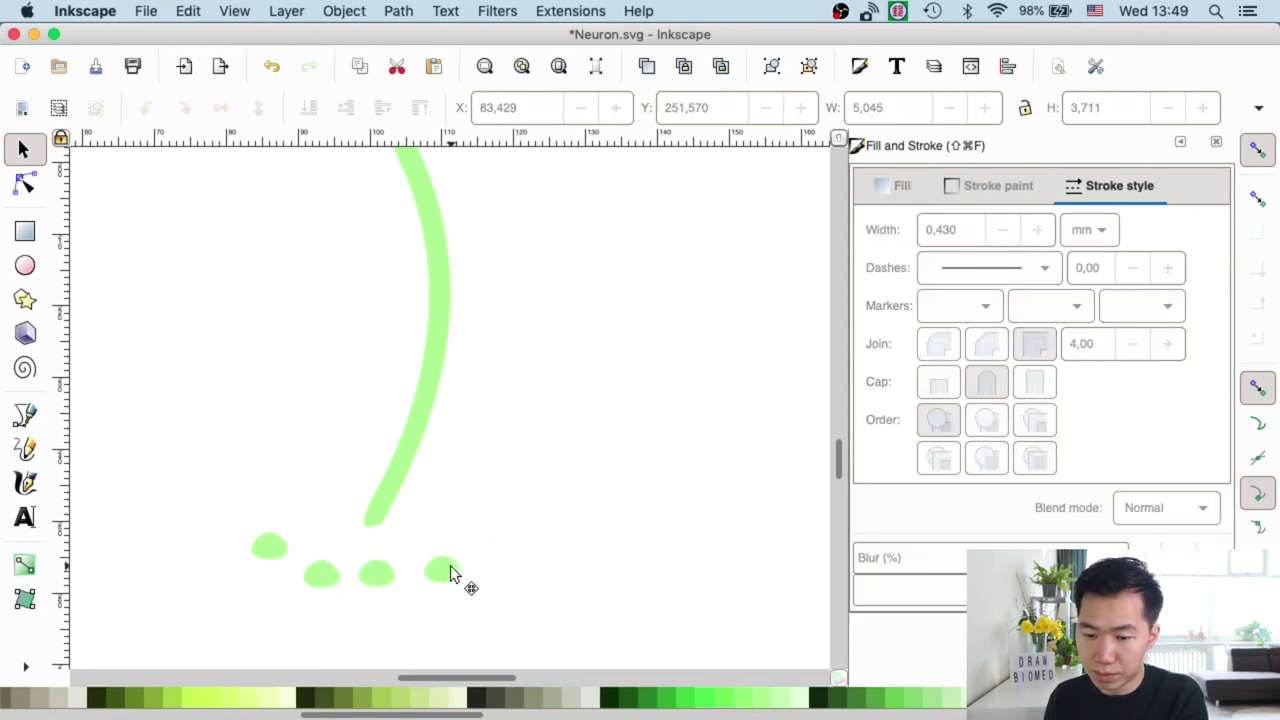
Rotate and move the four endings so they fan out around the tail's tip.
left_click(452, 570)
left_click_drag(450, 572, 445, 527)
left_click(448, 552)
left_click(398, 578)
left_click_drag(388, 580, 343, 559)
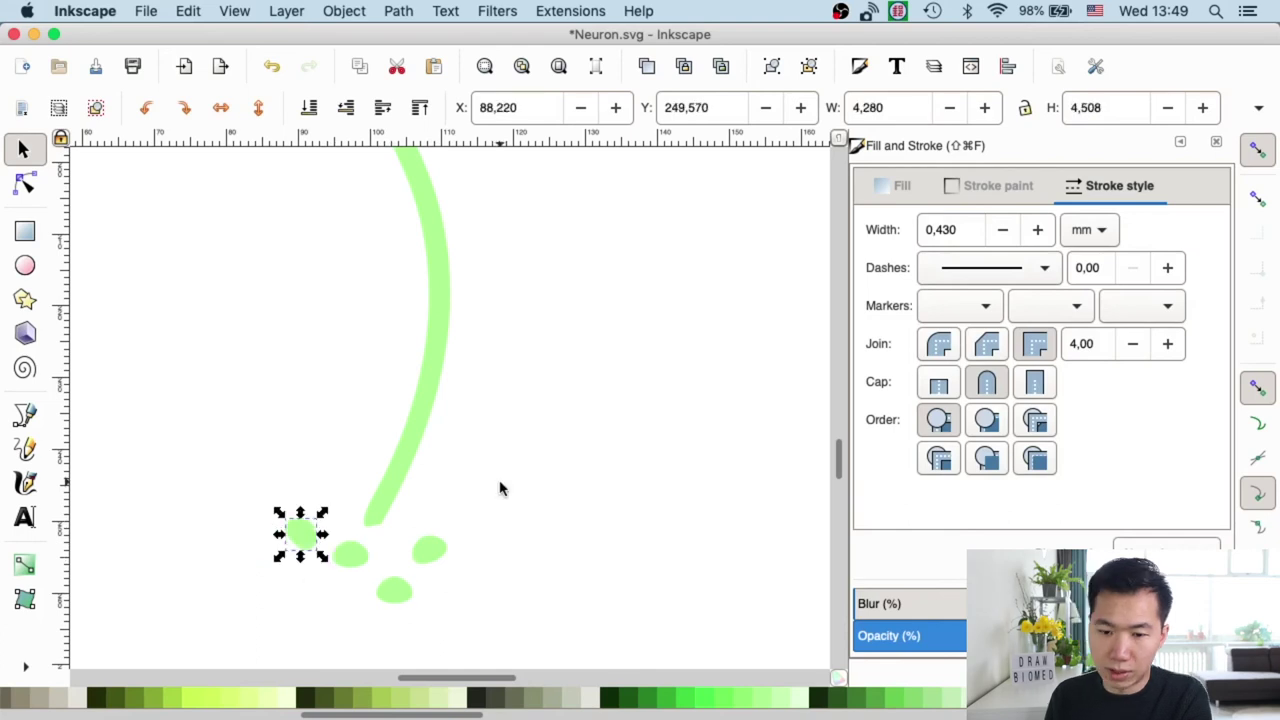
left_click(271, 366)
Draw a straight line from the tail's tip to the lowest ending and move its lower node into that ending.
left_click(25, 413)
mouse_move(380, 524)
left_mouse_down()
mouse_move(393, 592)
mouse_move(428, 613)
mouse_move(406, 592)
left_mouse_up()
key("Return")
key("a")
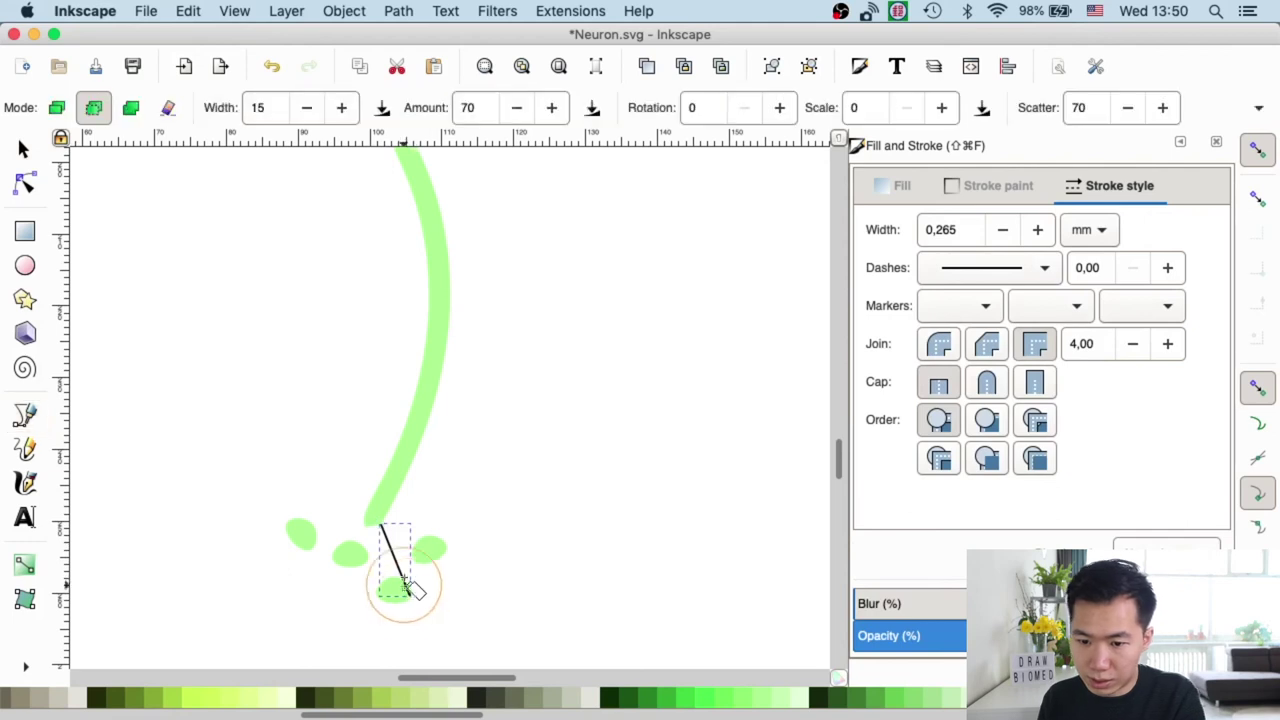
left_click(25, 183)
left_click(409, 596)
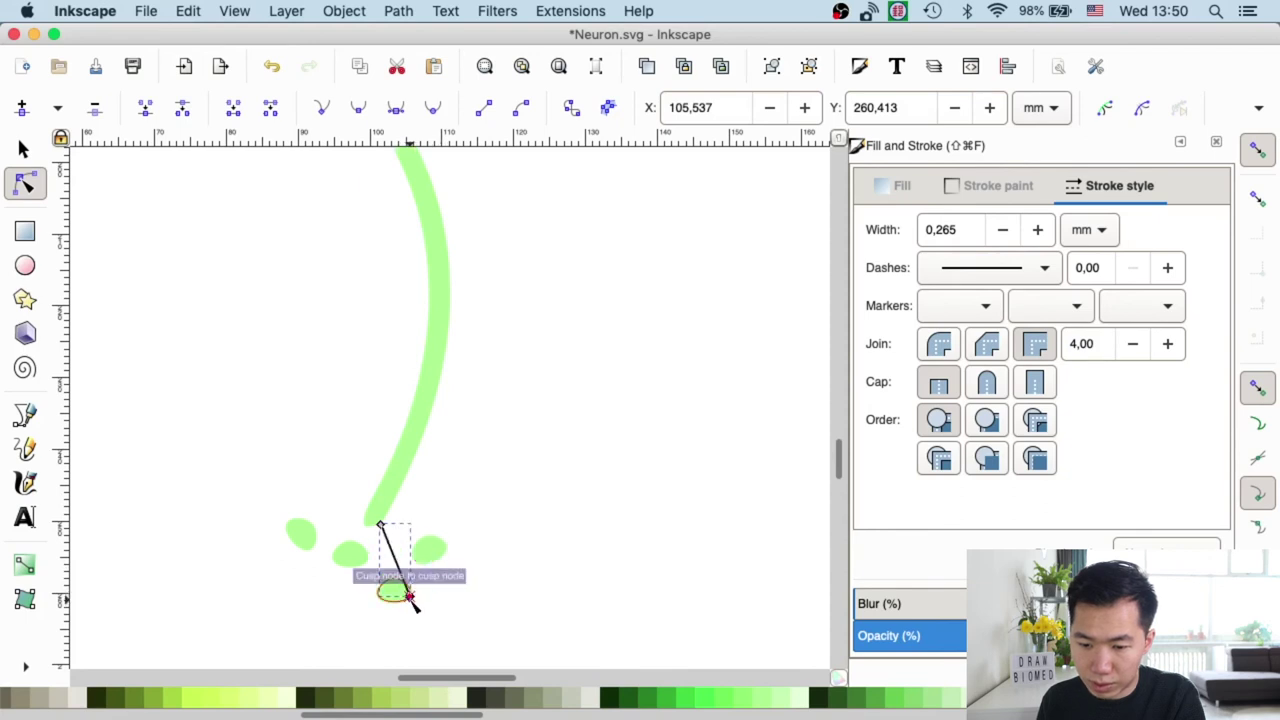
left_click_drag(395, 588, 388, 553)
Bend the connecting line into a gentle curve using the handle of its upper node.
left_click(423, 516)
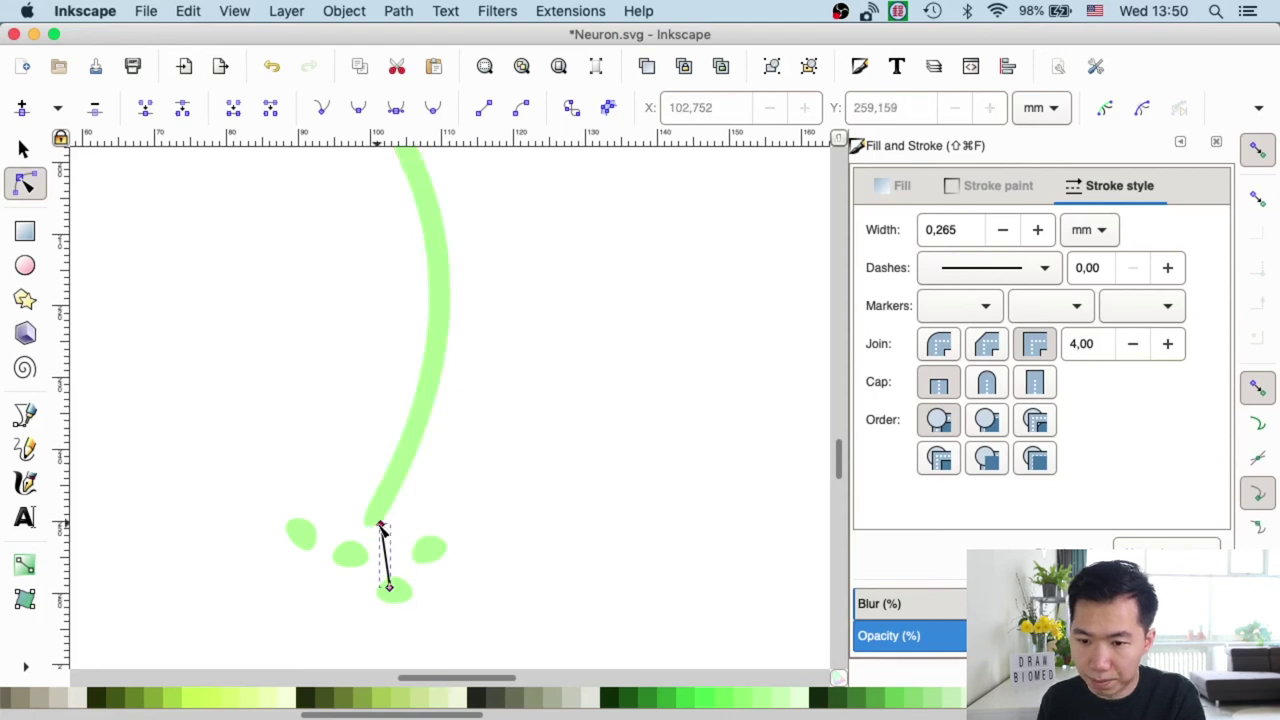
left_click(404, 502)
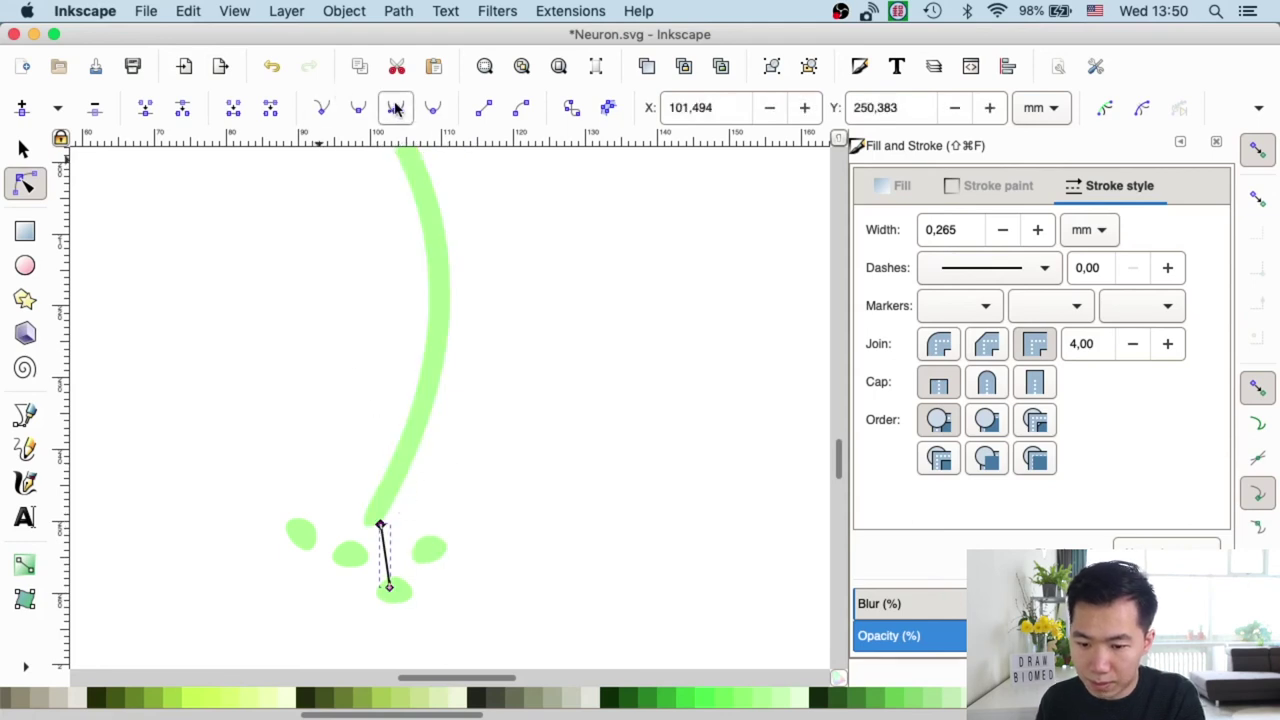
mouse_move(414, 528)
left_mouse_down()
mouse_move(430, 474)
mouse_move(357, 566)
mouse_move(457, 429)
mouse_move(277, 428)
mouse_move(443, 514)
mouse_move(410, 533)
left_mouse_up()
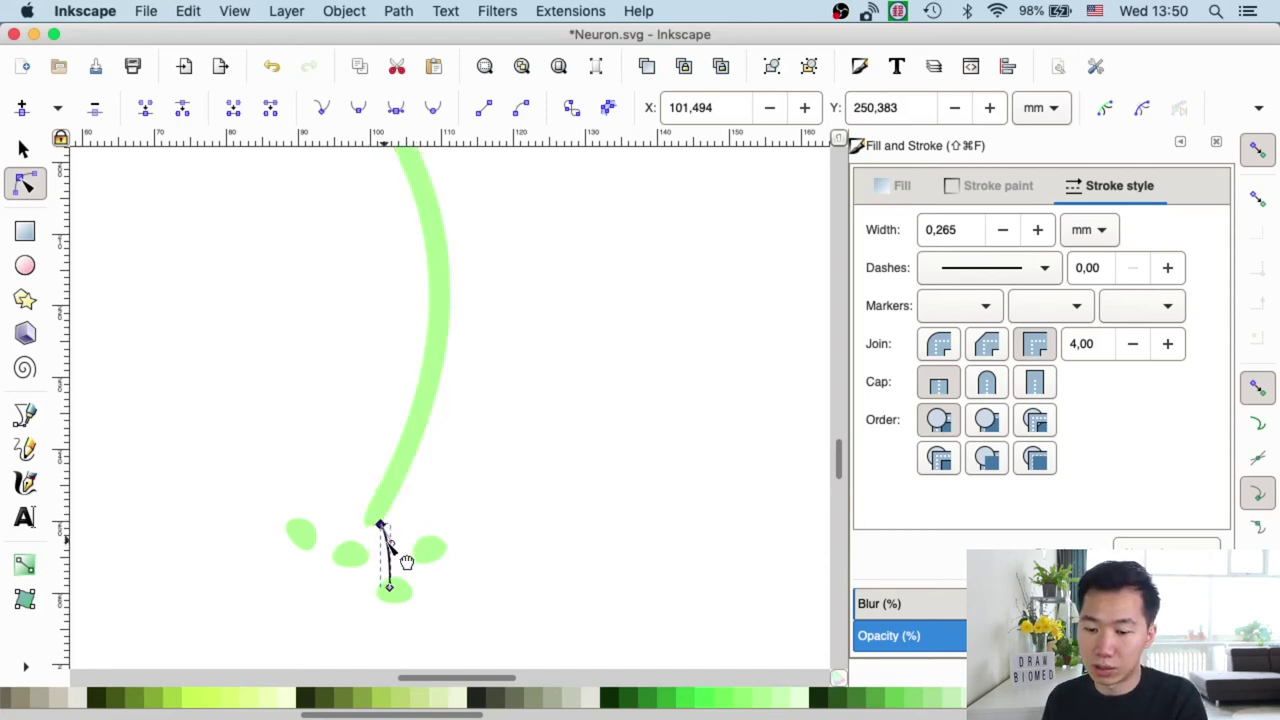
left_click_drag(420, 538, 371, 554)
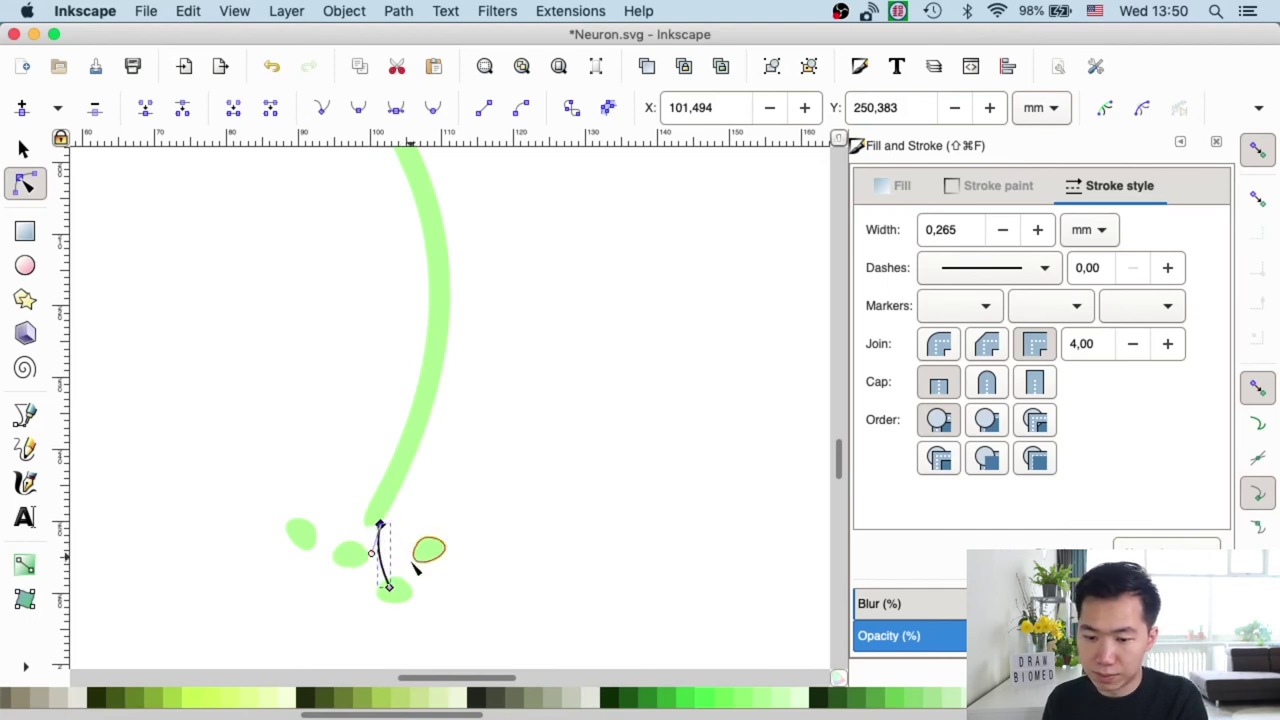
key("Escape")
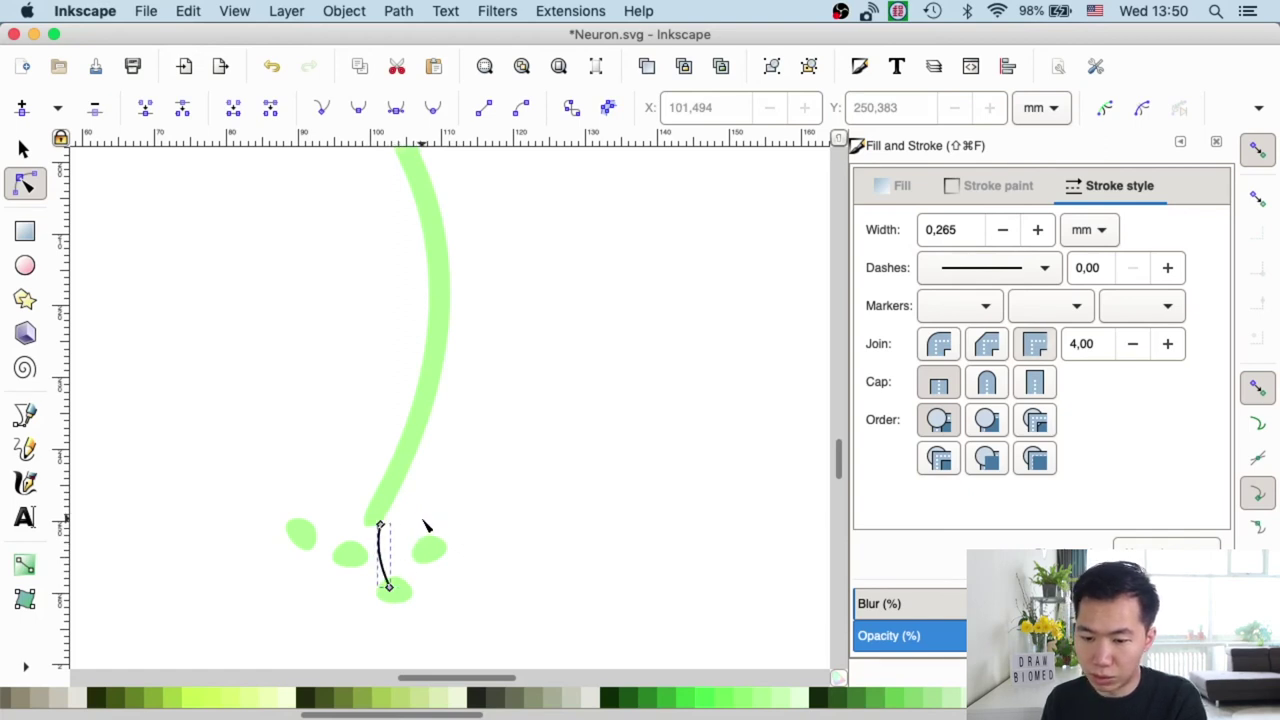
mouse_move(390, 570)
left_mouse_down()
mouse_move(437, 546)
mouse_move(402, 562)
left_mouse_up()
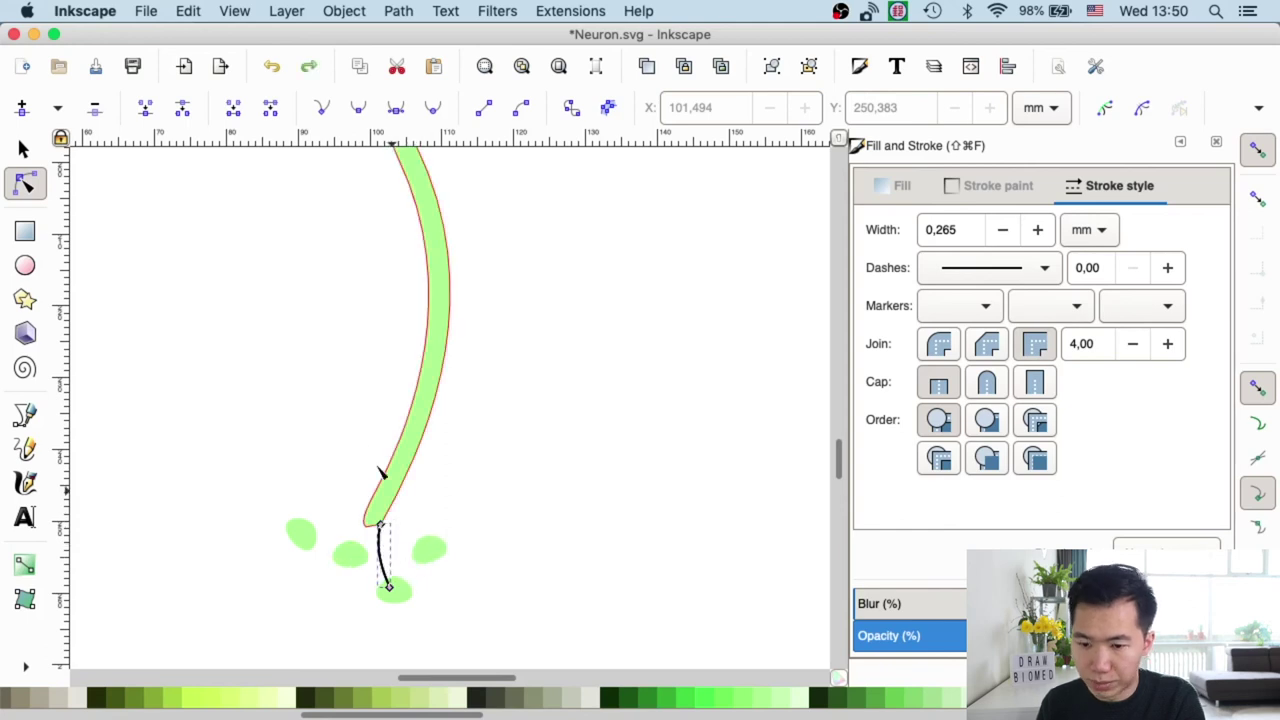
Duplicate the curved line for the other three endings and place the copies between the tail's tip and those endings.
key("s")
mouse_move(383, 534)
left_mouse_down()
mouse_move(424, 511)
mouse_move(405, 491)
mouse_move(366, 535)
left_mouse_up()
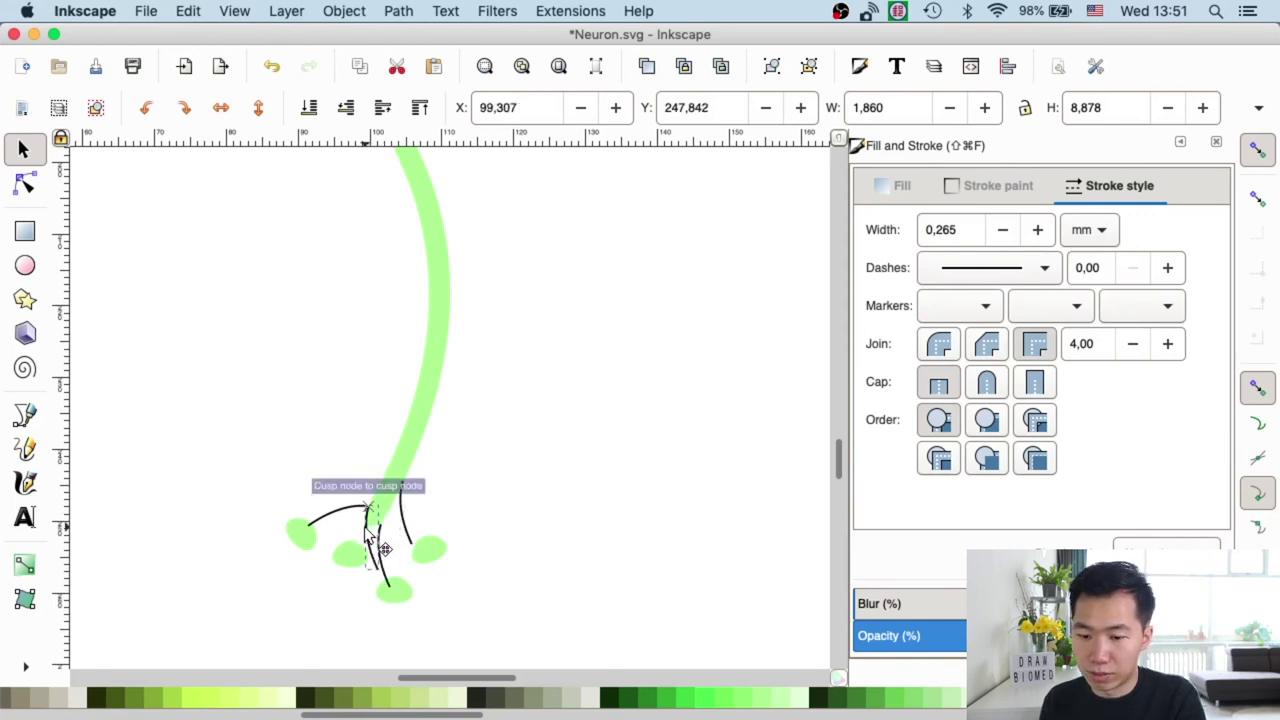
left_click_drag(366, 535, 368, 533)
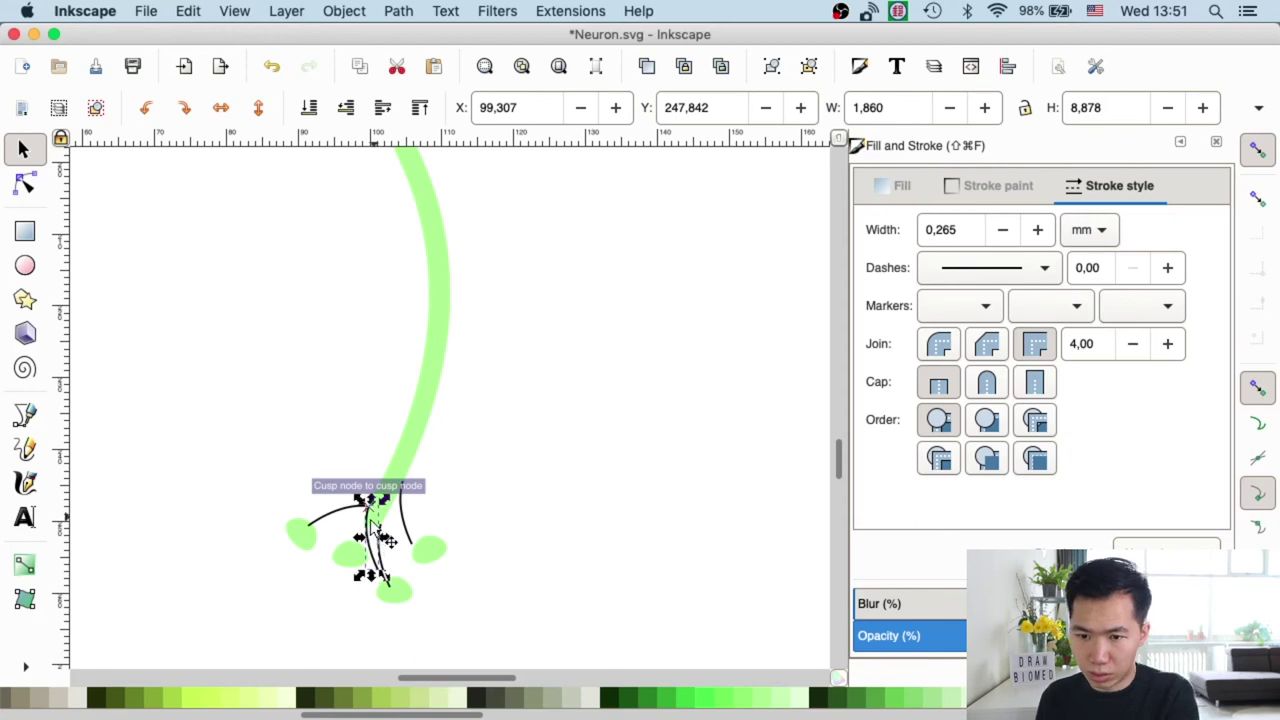
Turn off snapping so the connecting lines can be placed freely.
left_click(237, 11)
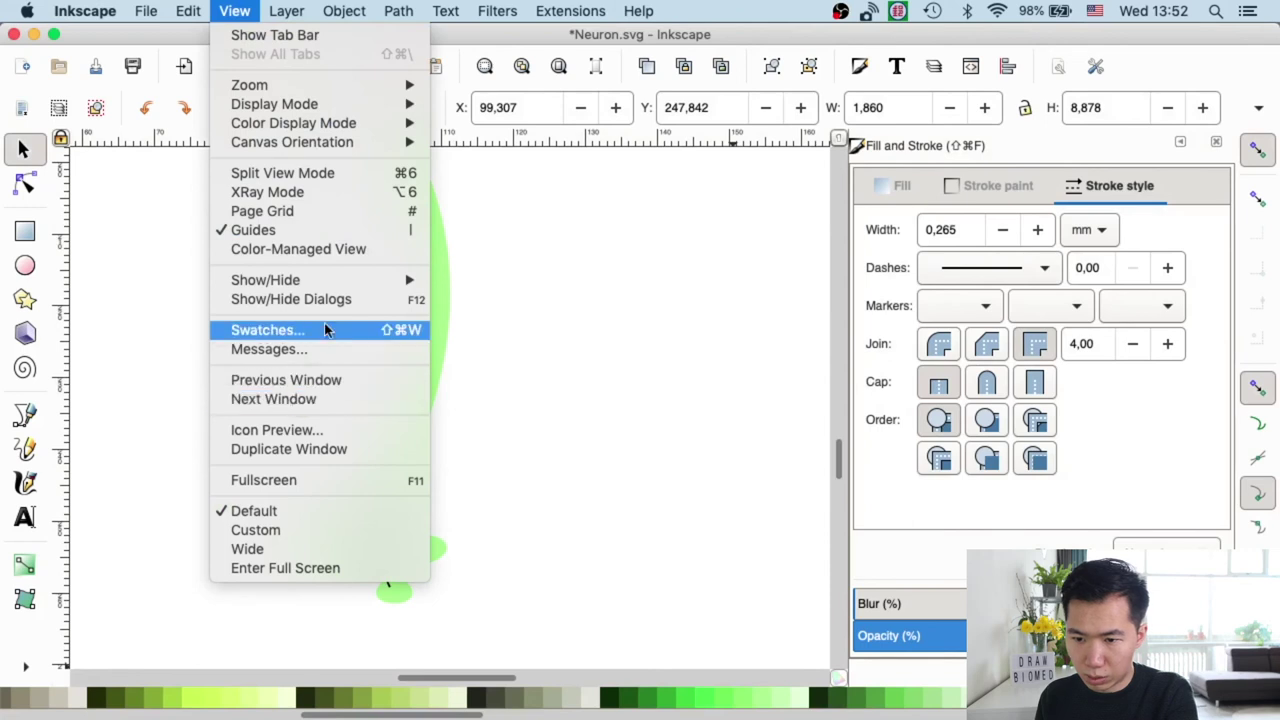
mouse_move(333, 286)
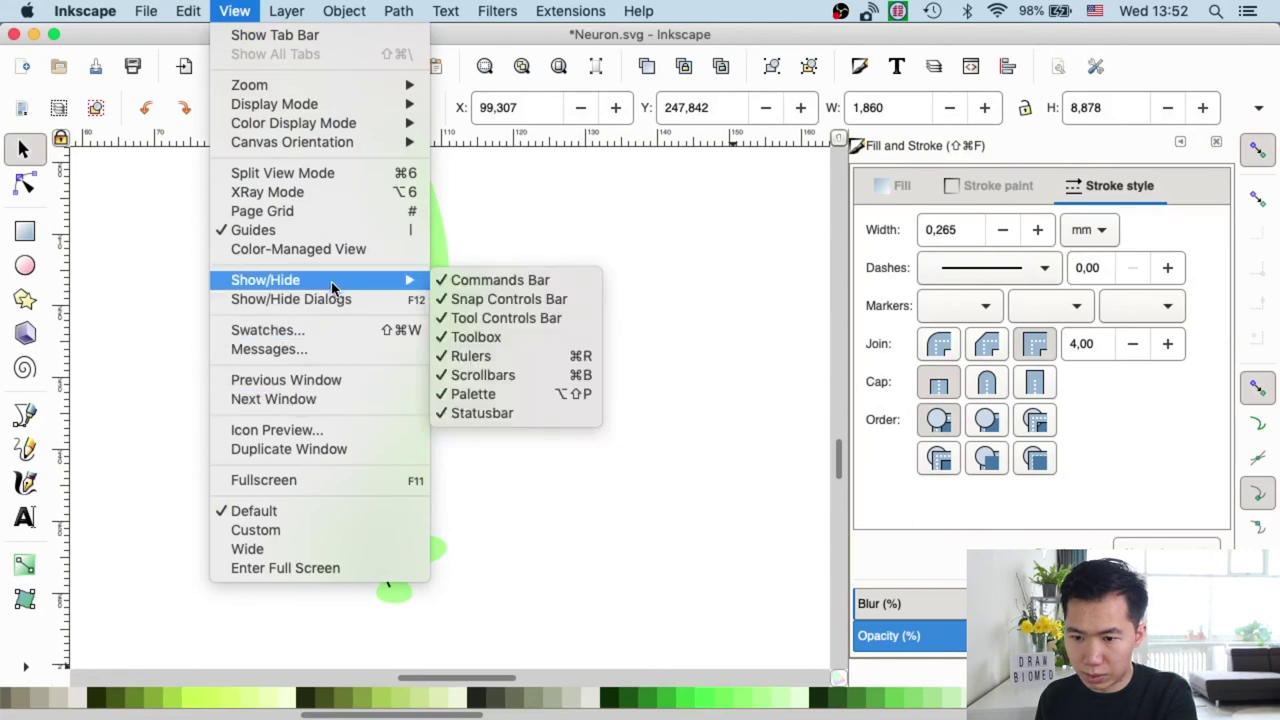
left_click(546, 307)
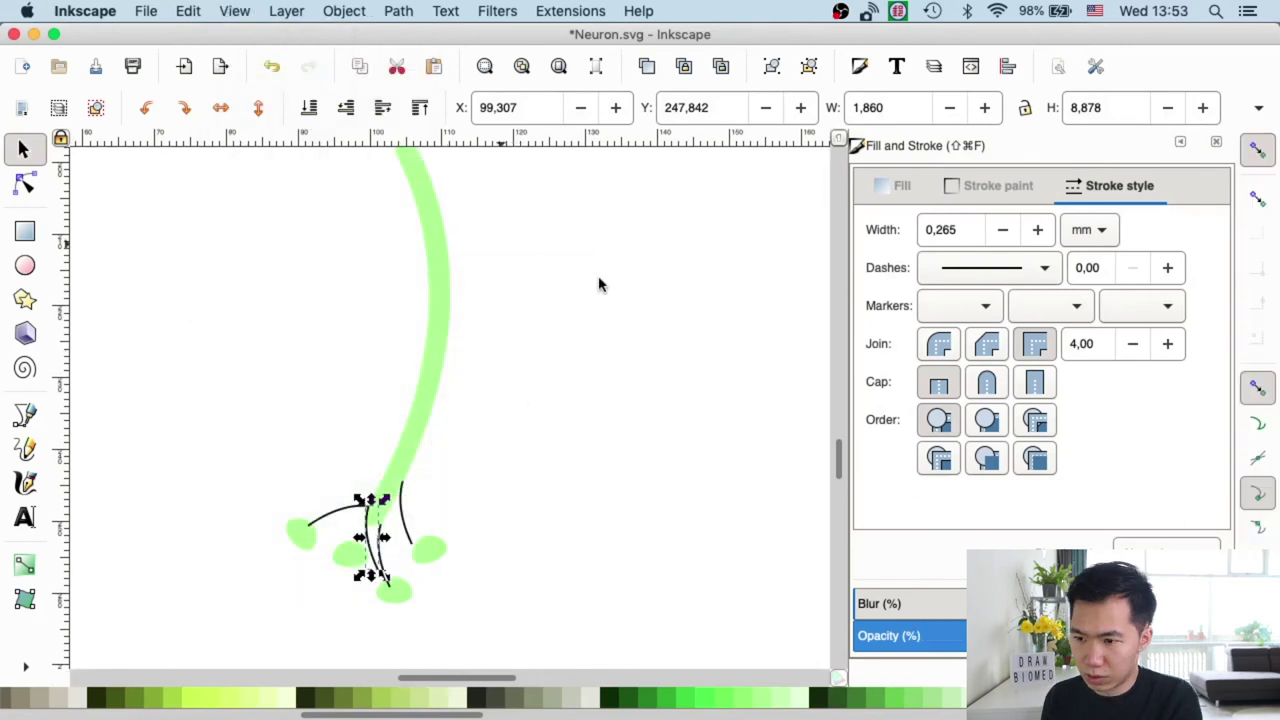
left_click(1260, 149)
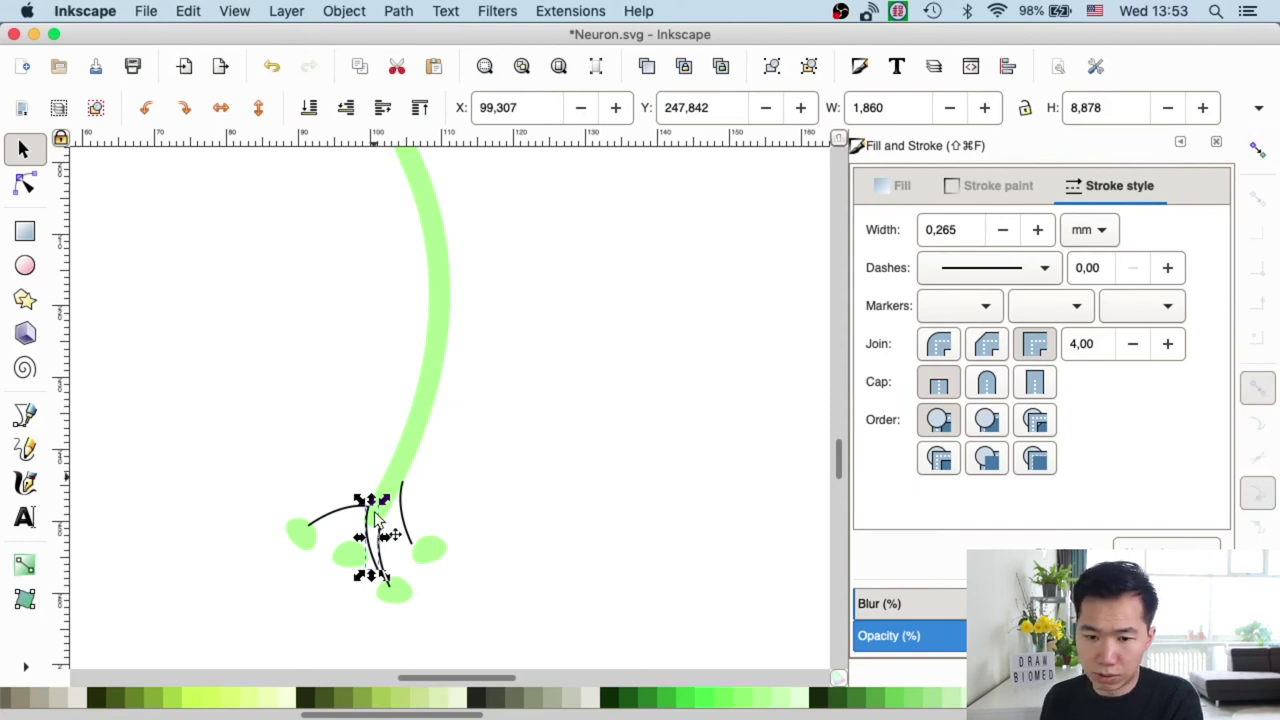
Adjust the end nodes of the connecting curves so each one joins the tail's tip to its own ending.
double_click(376, 555)
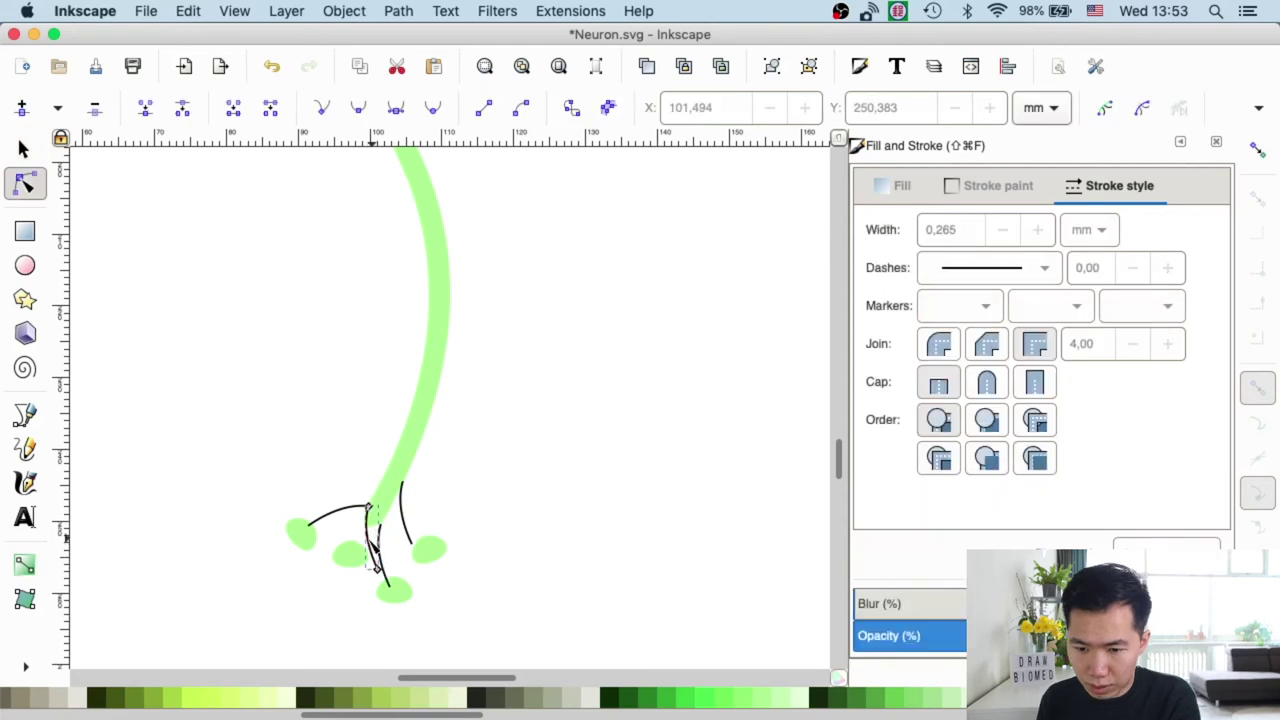
left_click(370, 520)
mouse_move(374, 519)
left_mouse_down()
mouse_move(384, 540)
mouse_move(375, 519)
left_mouse_up()
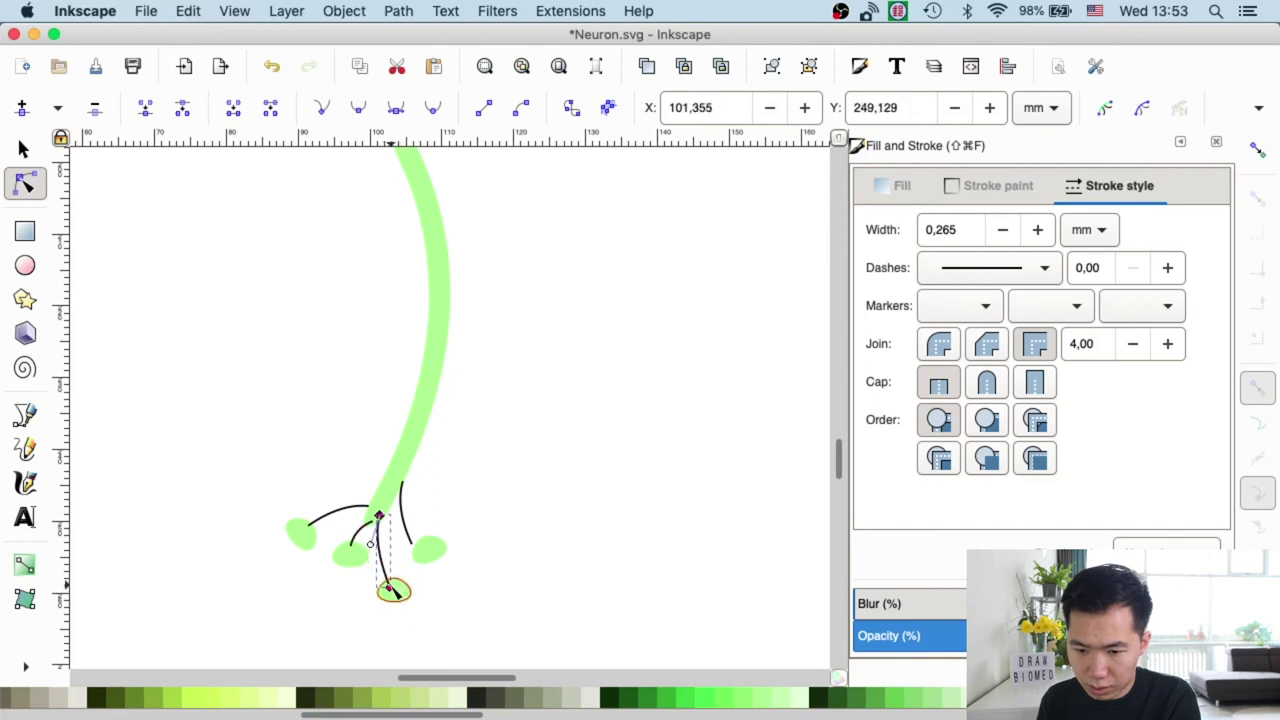
left_click_drag(389, 587, 401, 584)
left_click(394, 487)
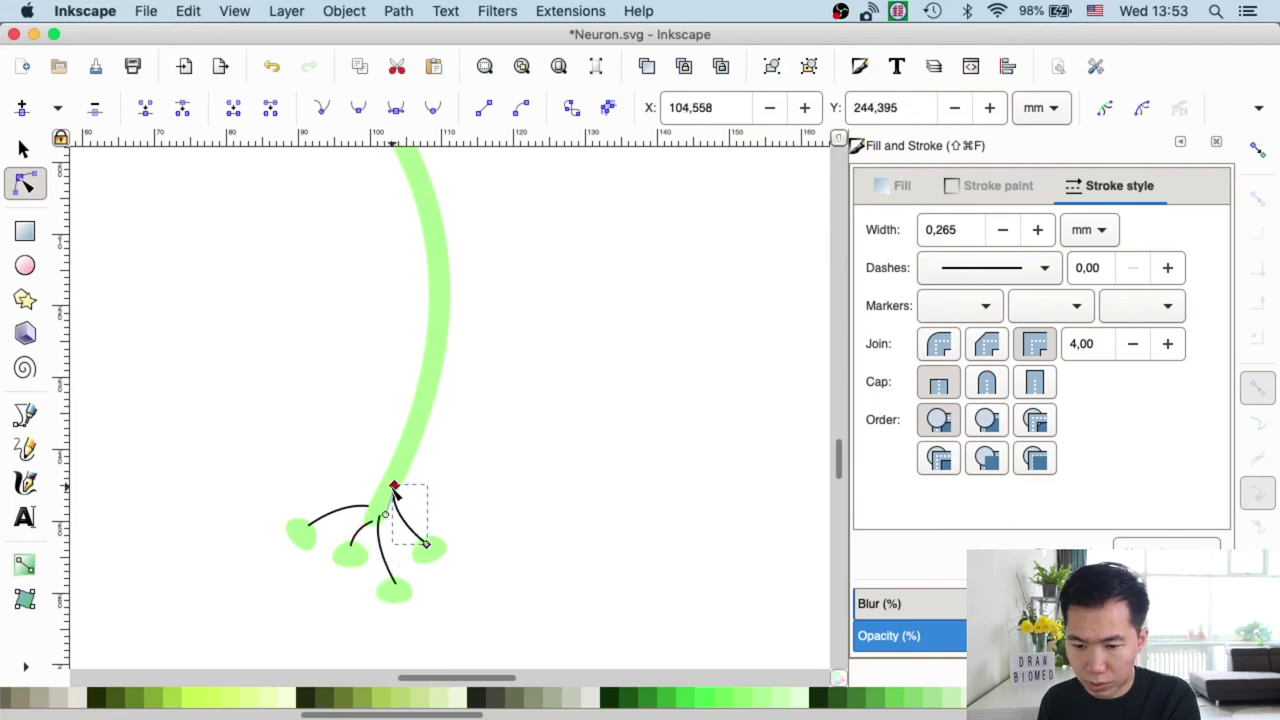
key("Escape")
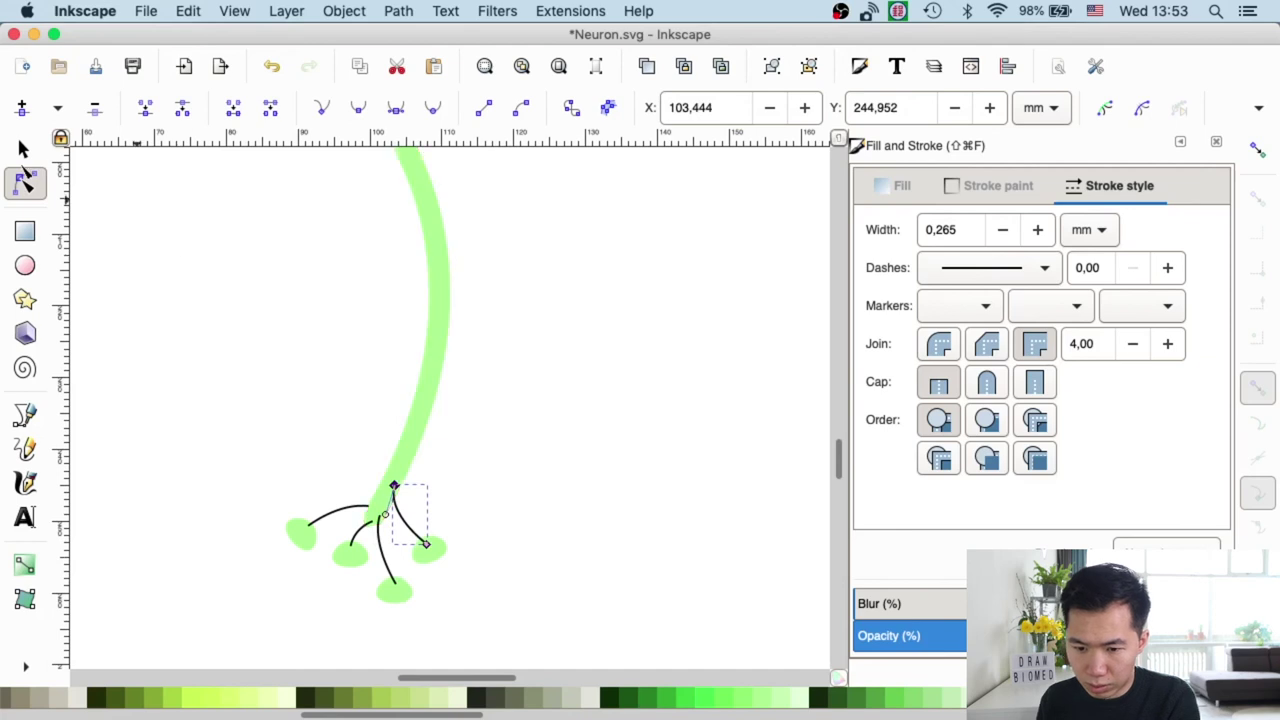
Set the stroke width of all four connecting curves to 0.7 mm with round caps.
key("s")
left_click(360, 515)
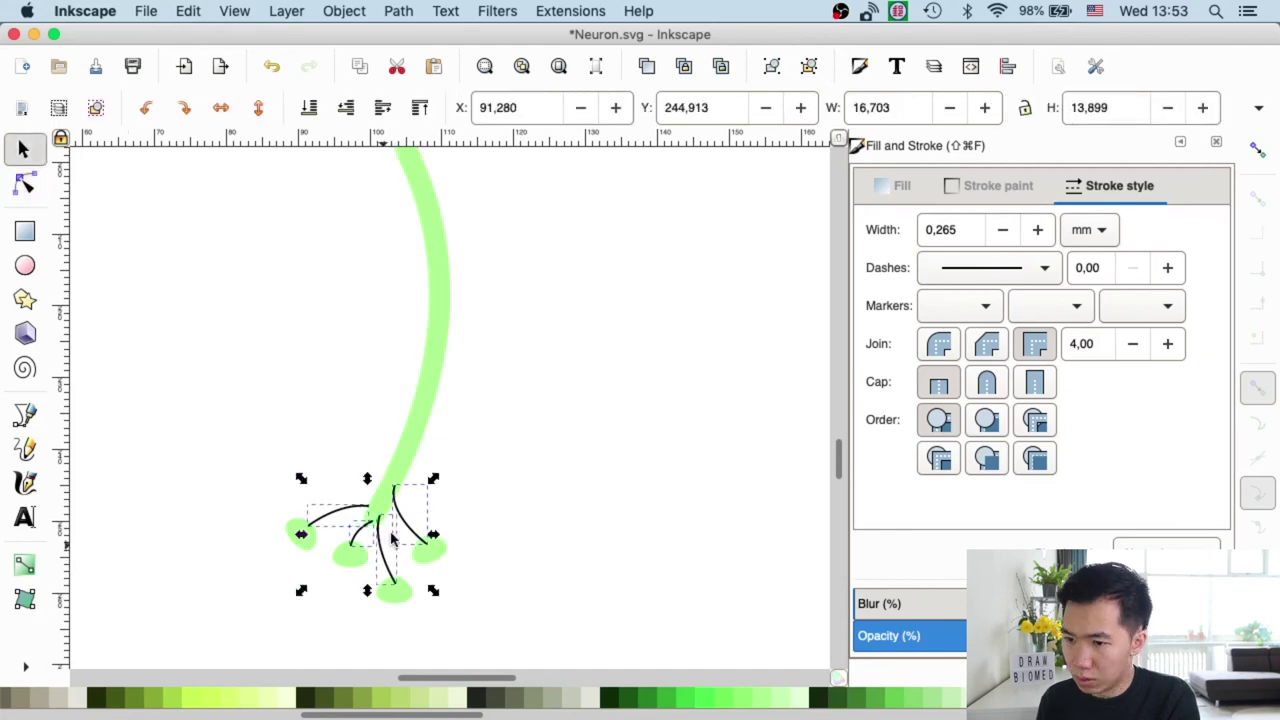
left_click(966, 229)
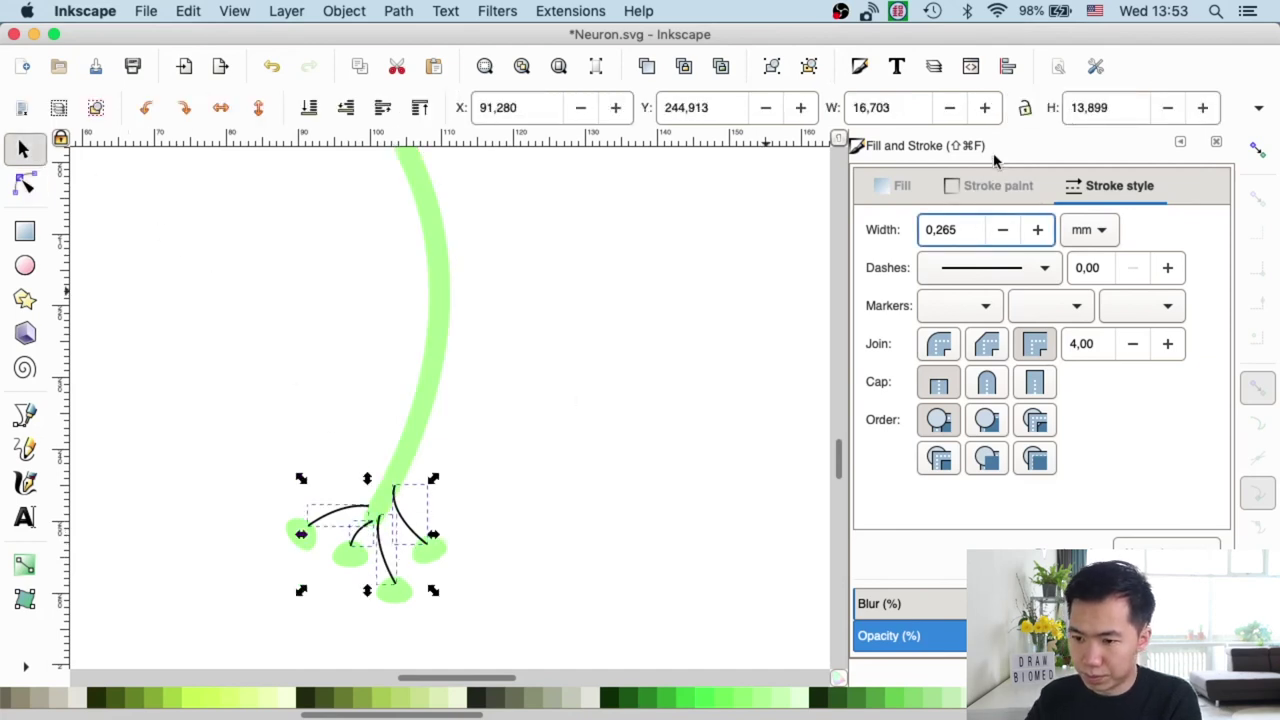
key("BackSpace")
key("BackSpace")
key("BackSpace")
type("7")
key("Return")
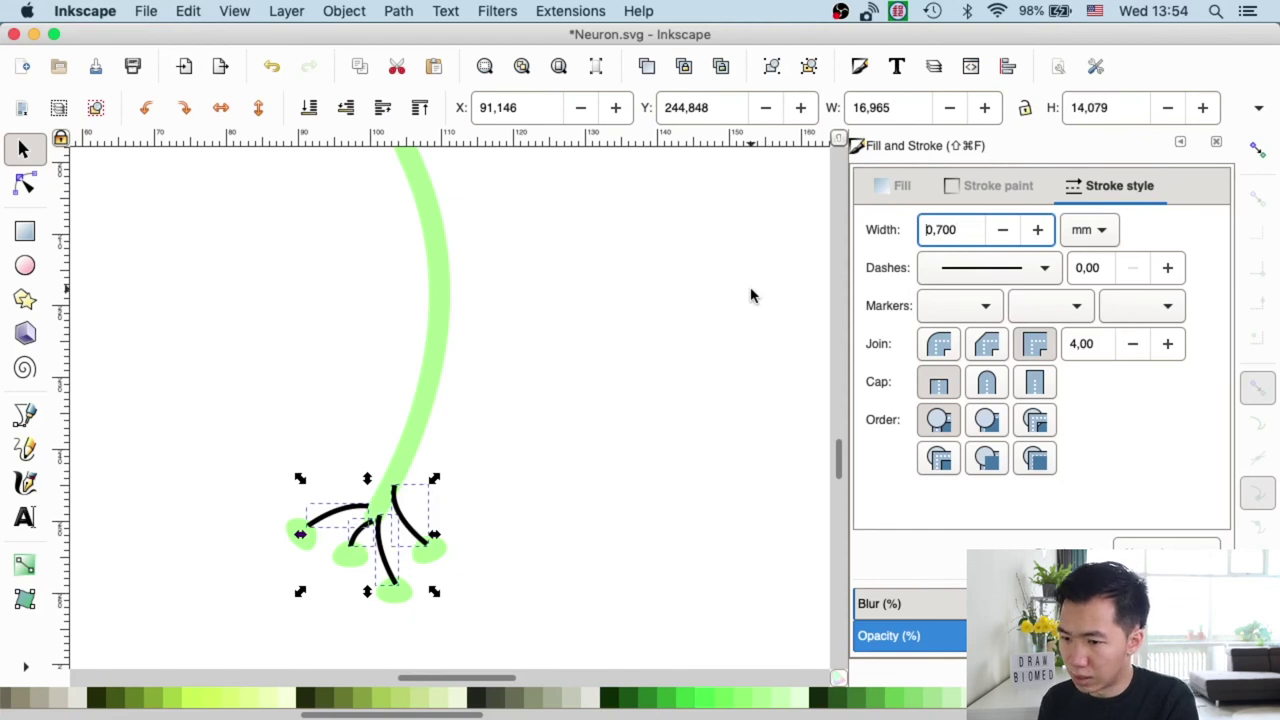
left_click(986, 381)
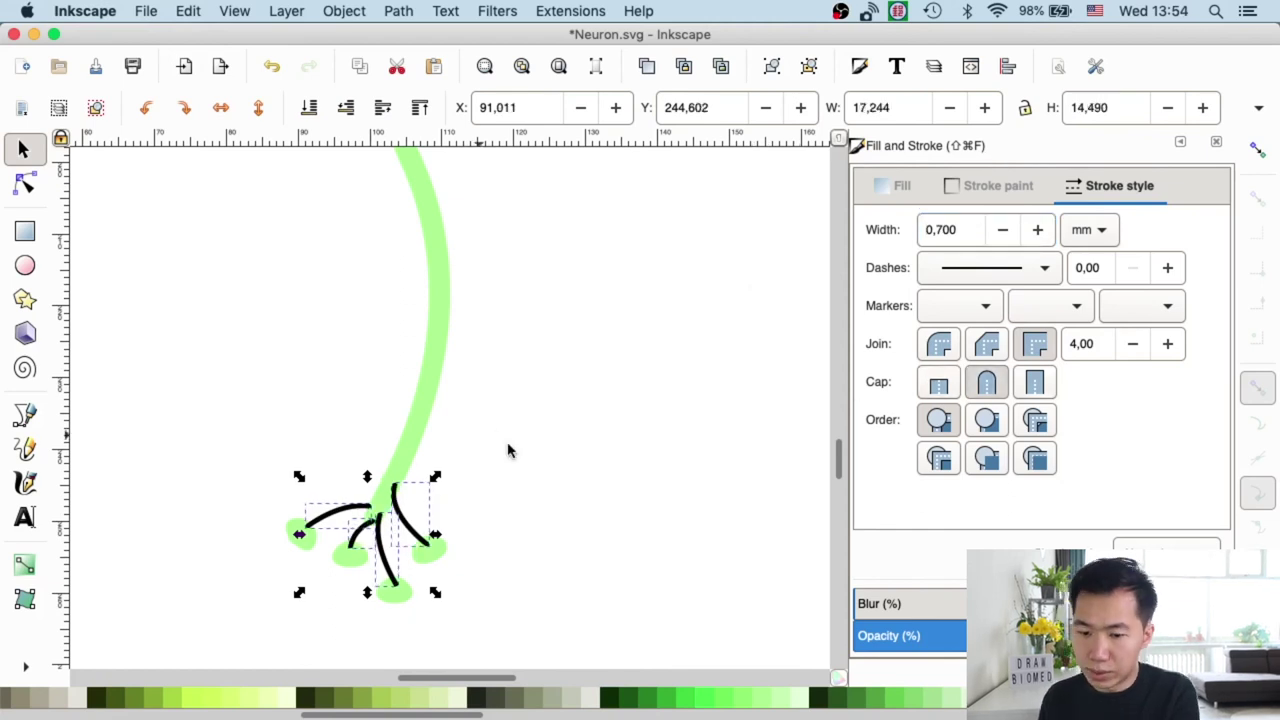
Select the four connecting curves and convert their strokes to paths.
left_click(288, 567)
left_click(416, 528)
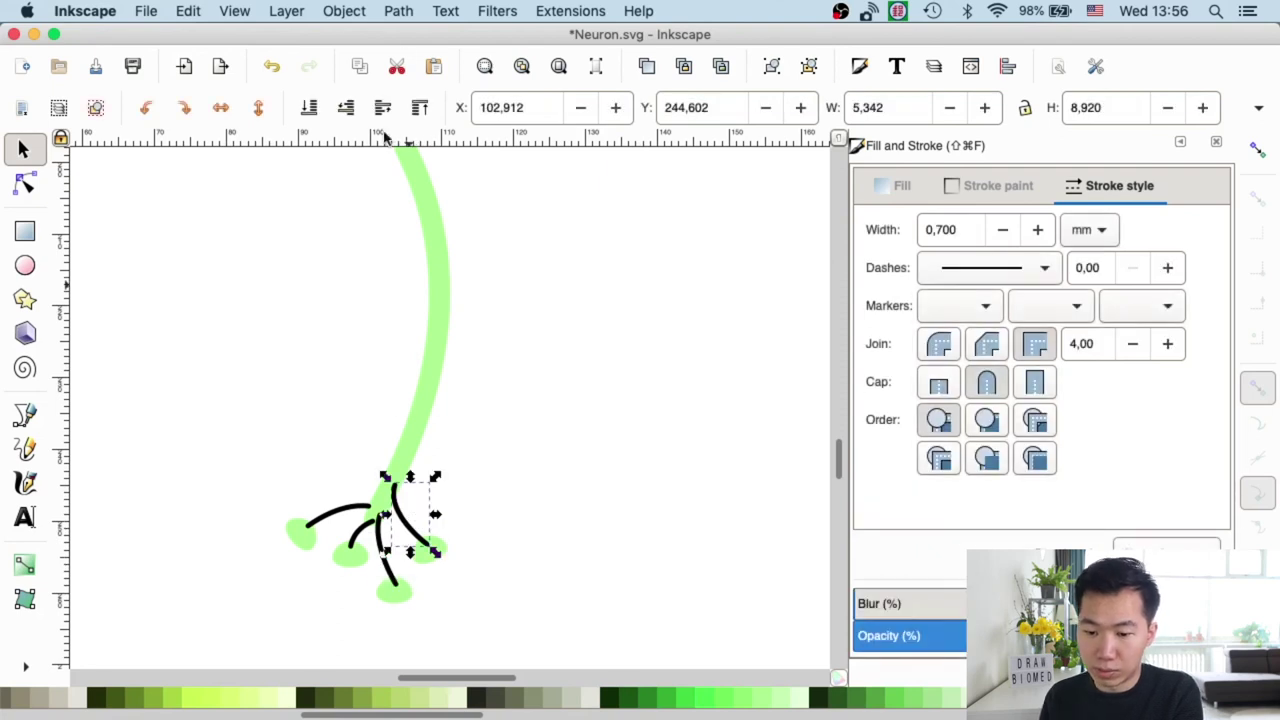
key("super+a")
left_click(398, 10)
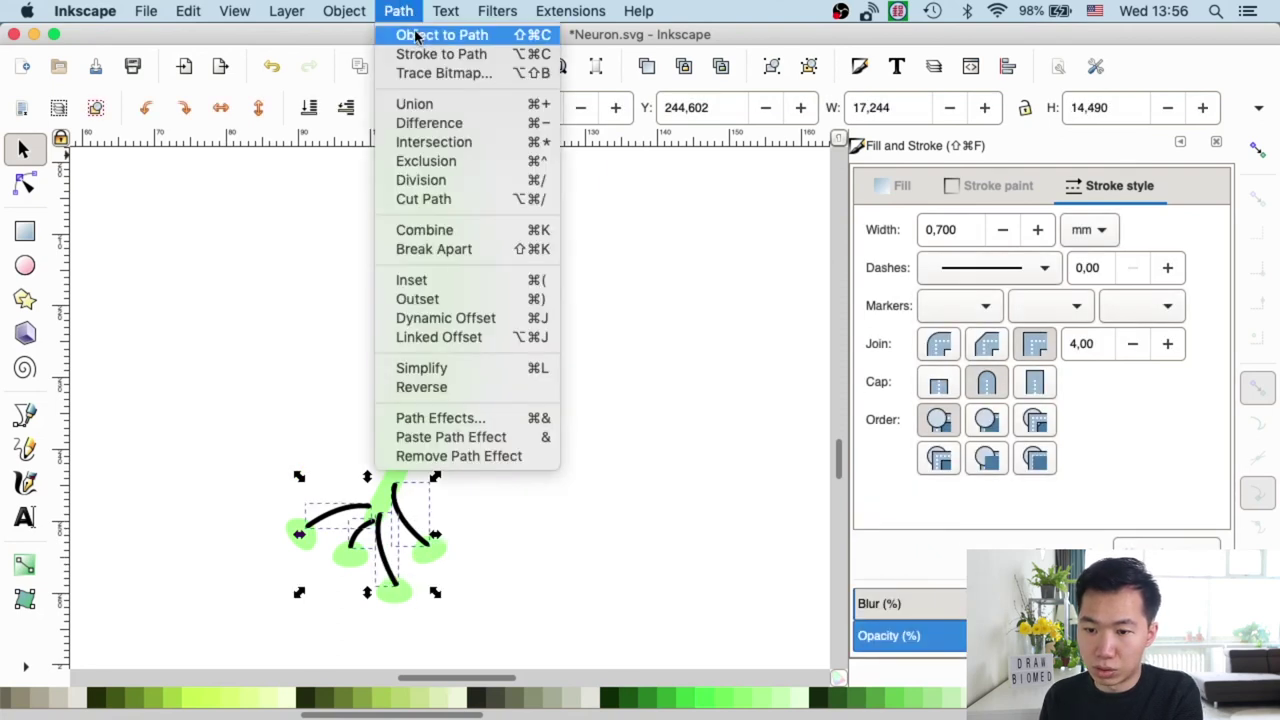
left_click(418, 58)
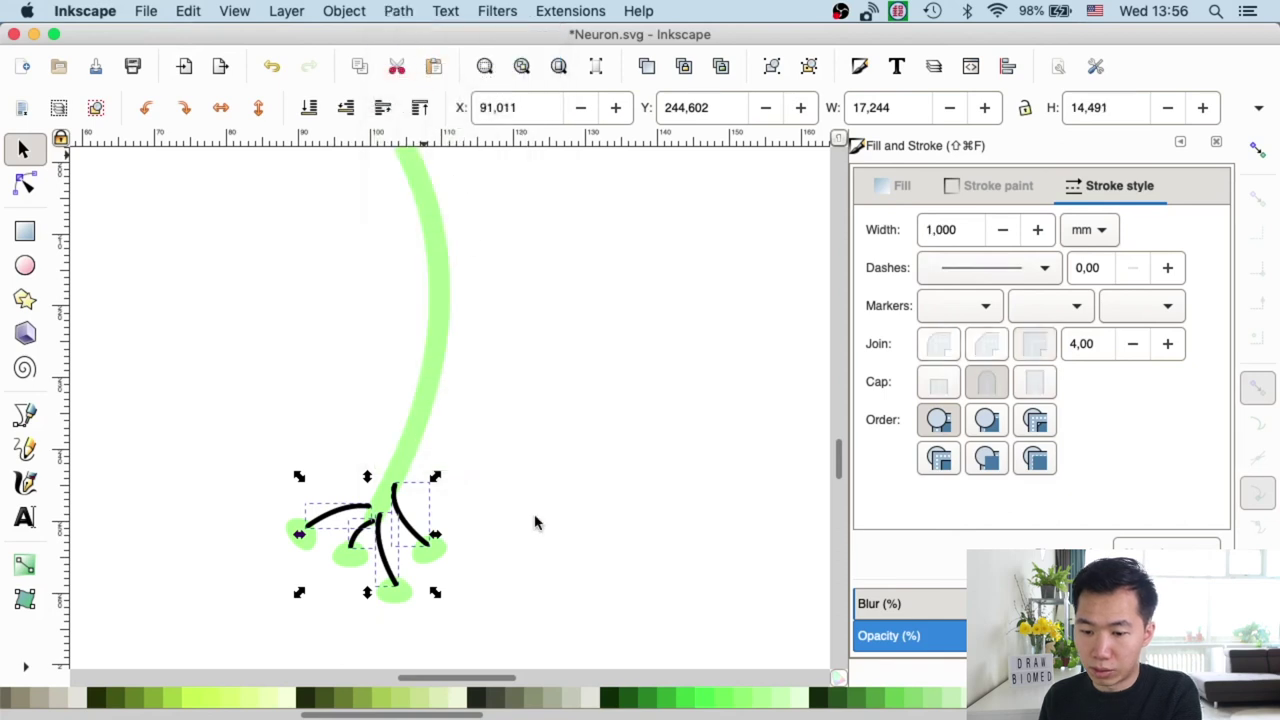
Combine the cell body, branches, tail, connecting curves and rounded endings into one shape with Union, excluding the separate black line.
left_click(505, 520)
scroll(505, 520, "up", 5)
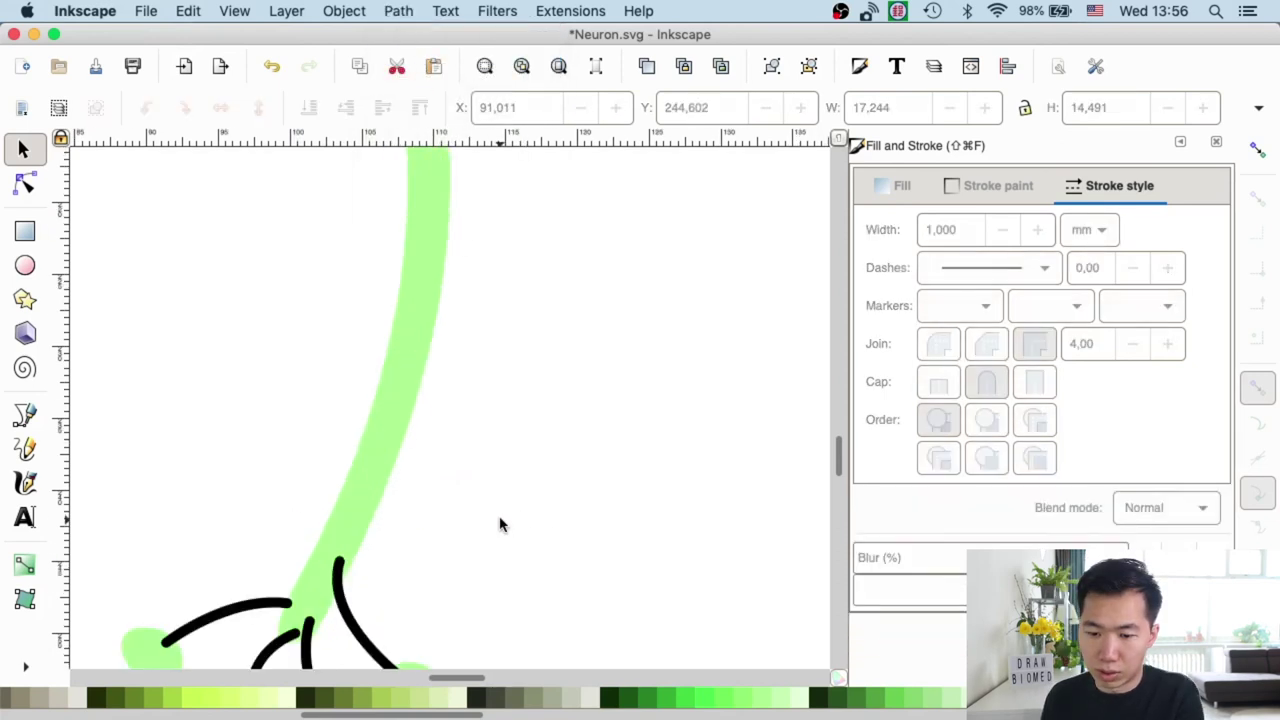
key("super+a")
scroll(198, 643, "down", 2)
mouse_move(111, 653)
left_mouse_down()
mouse_move(586, 363)
mouse_move(637, 284)
left_mouse_up()
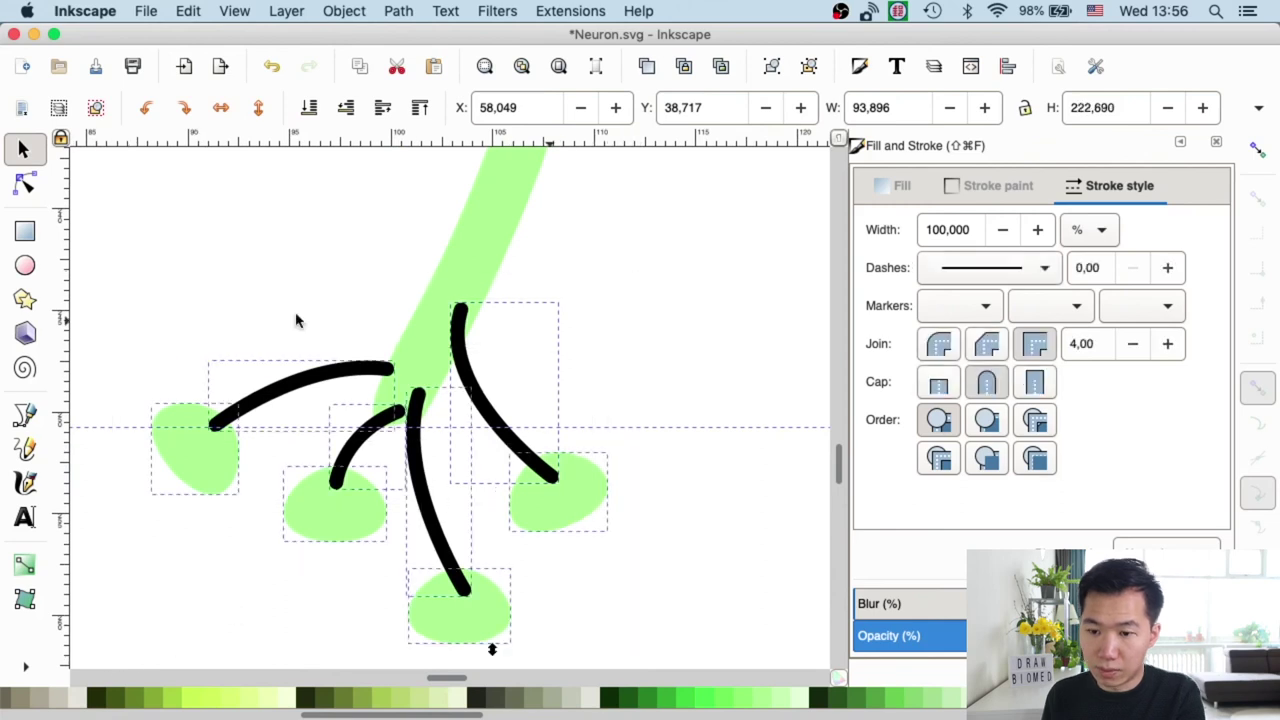
left_click(400, 11)
left_click(409, 105)
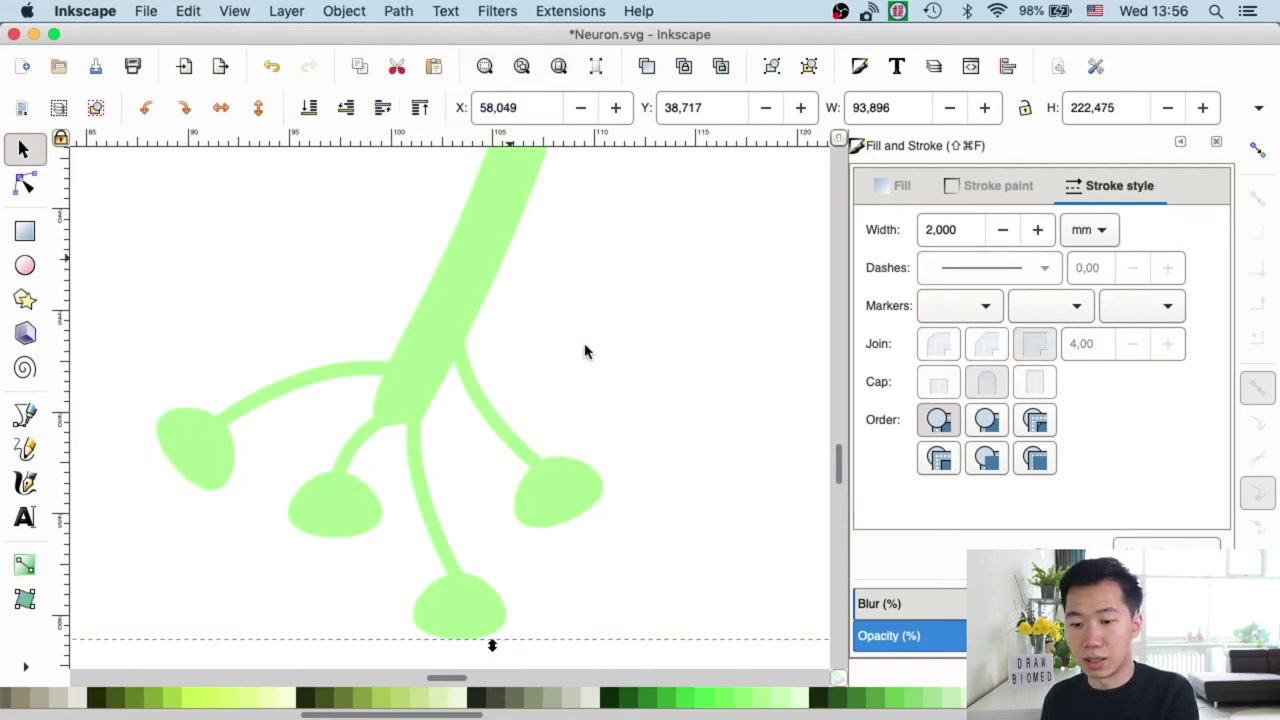
left_click(612, 369)
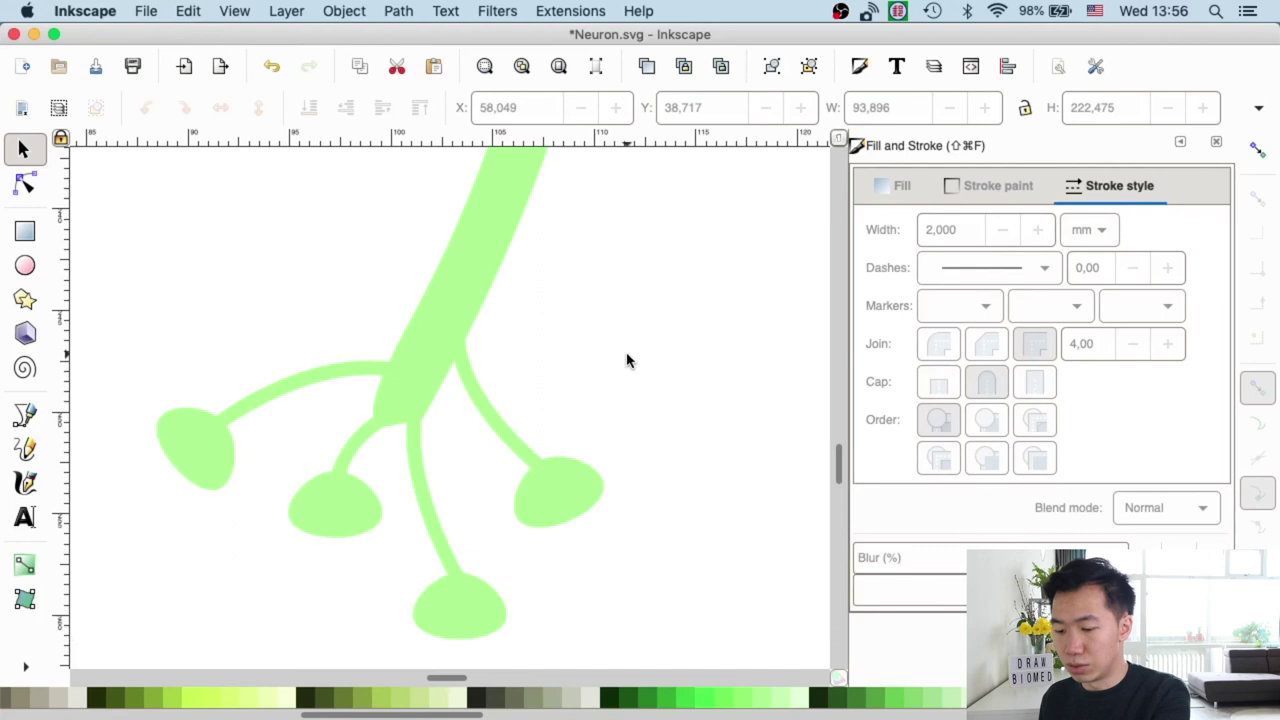
Give the whole neuron a dark grey outline with a stroke width of 0.1 mm.
key("5")
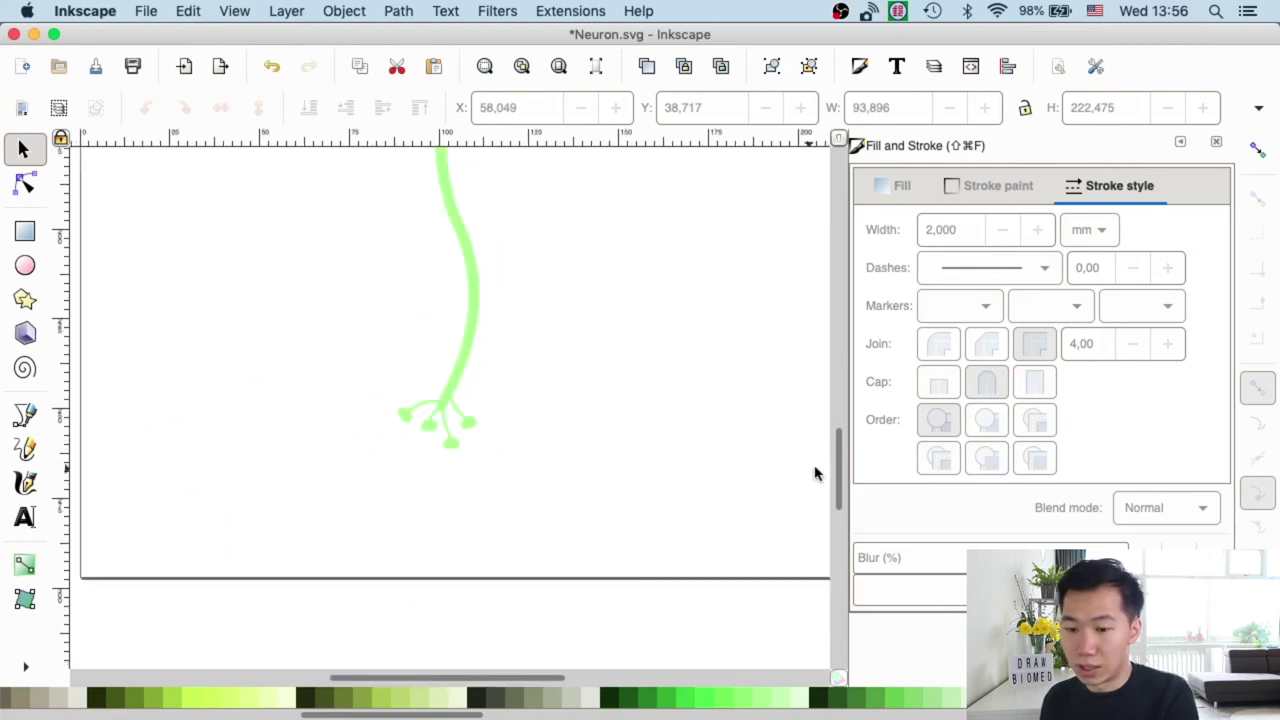
left_click_drag(840, 475, 846, 386)
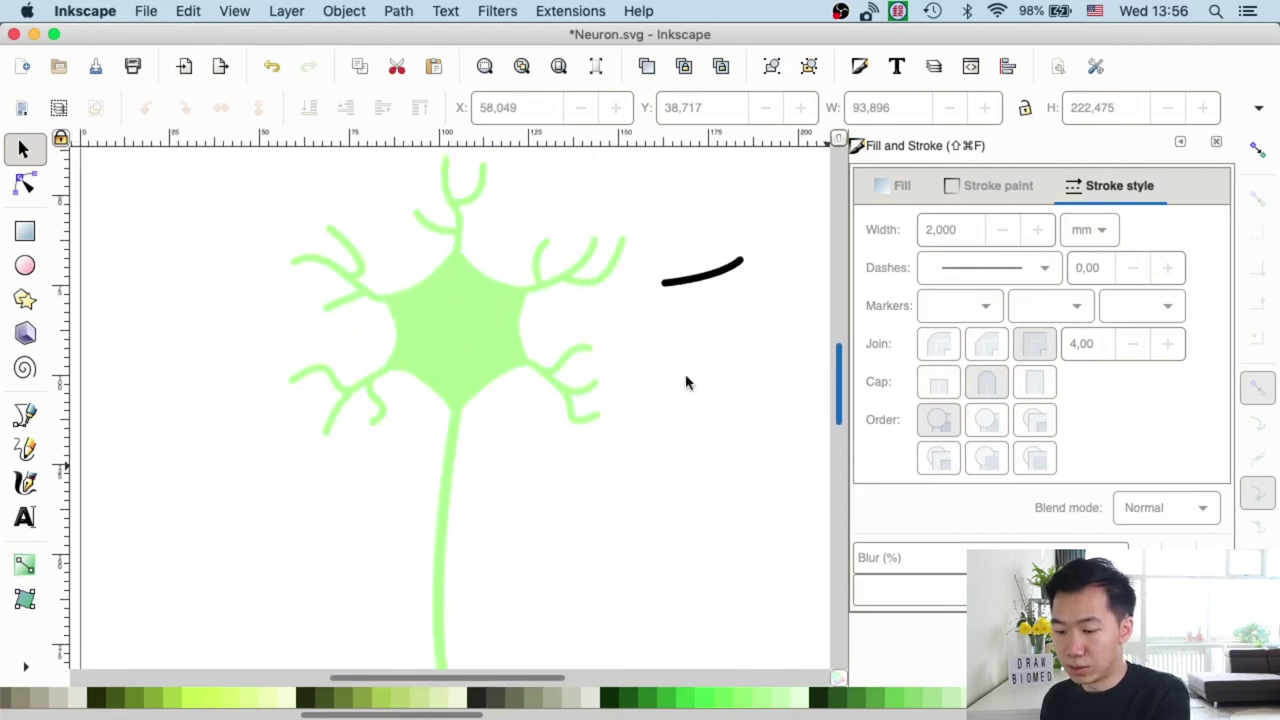
key("minus")
key("minus")
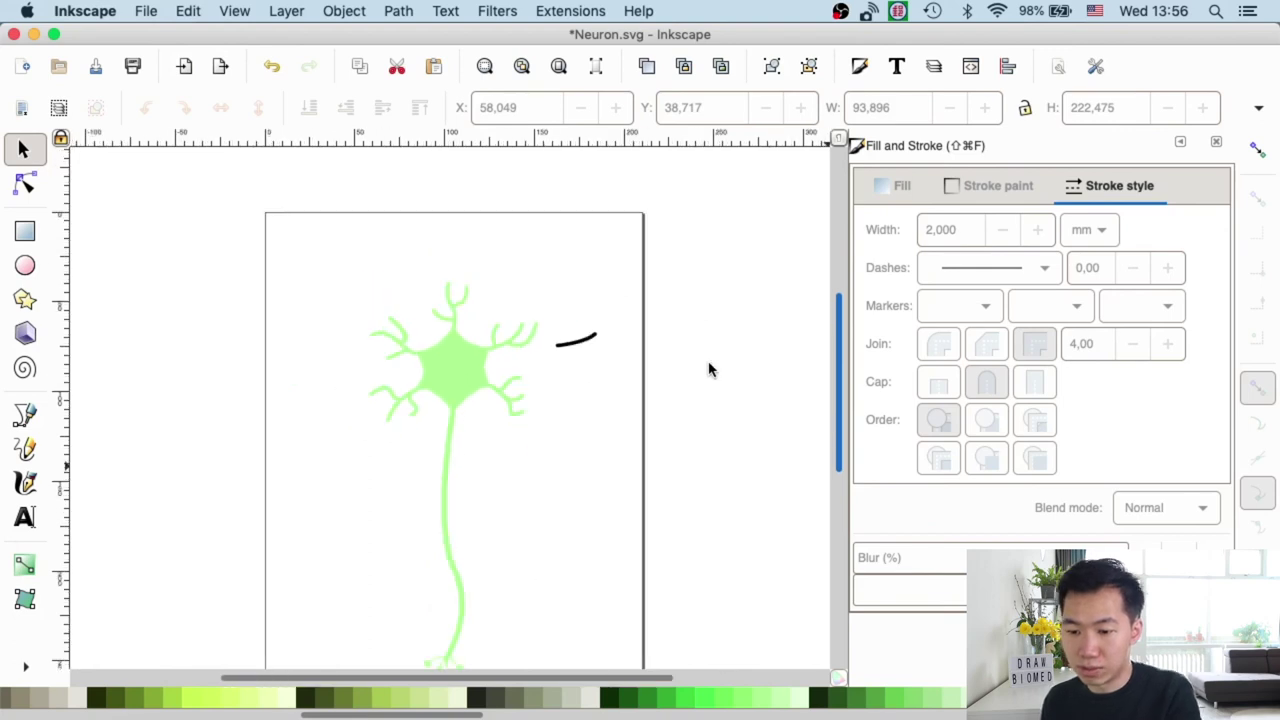
left_click_drag(836, 343, 828, 365)
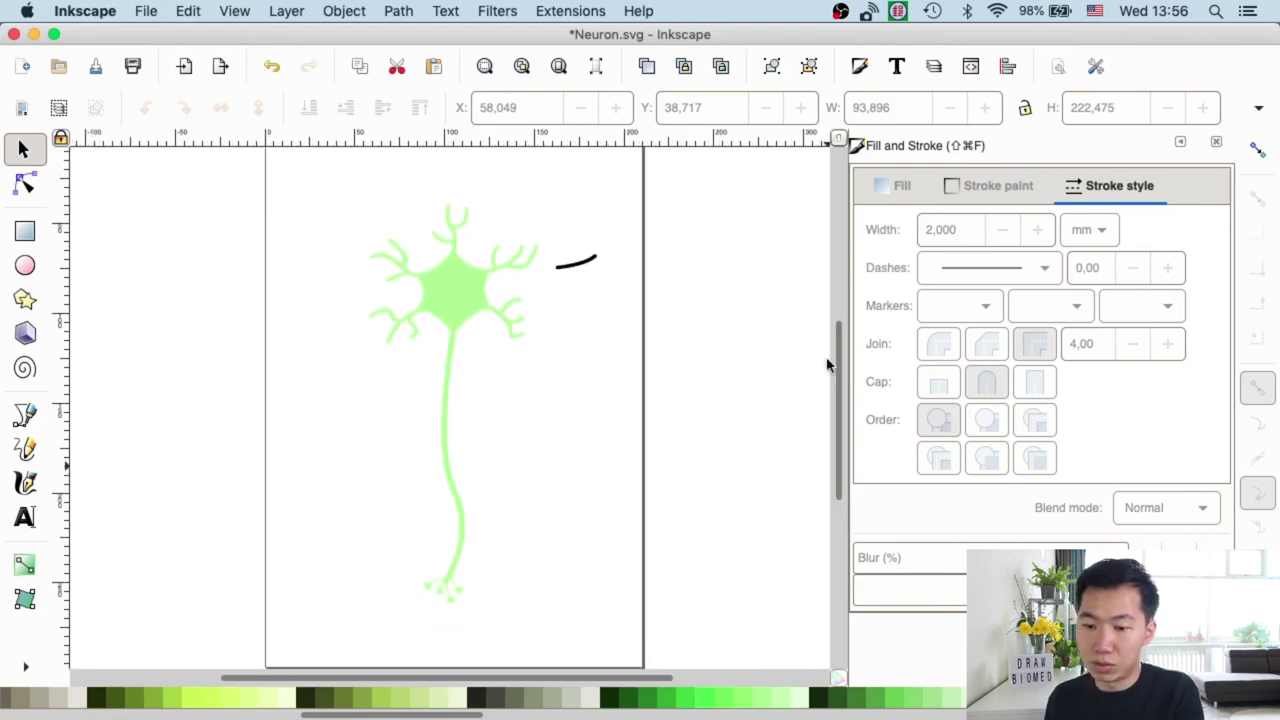
left_click(420, 285)
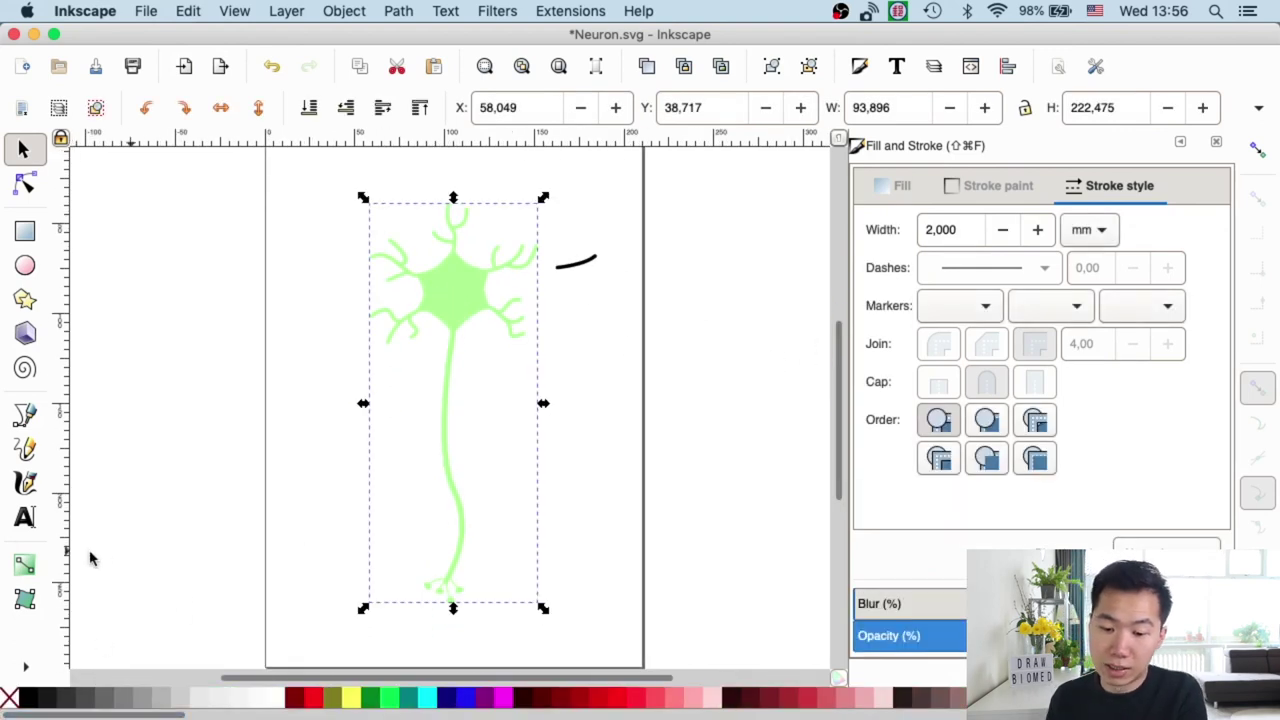
right_click(60, 698)
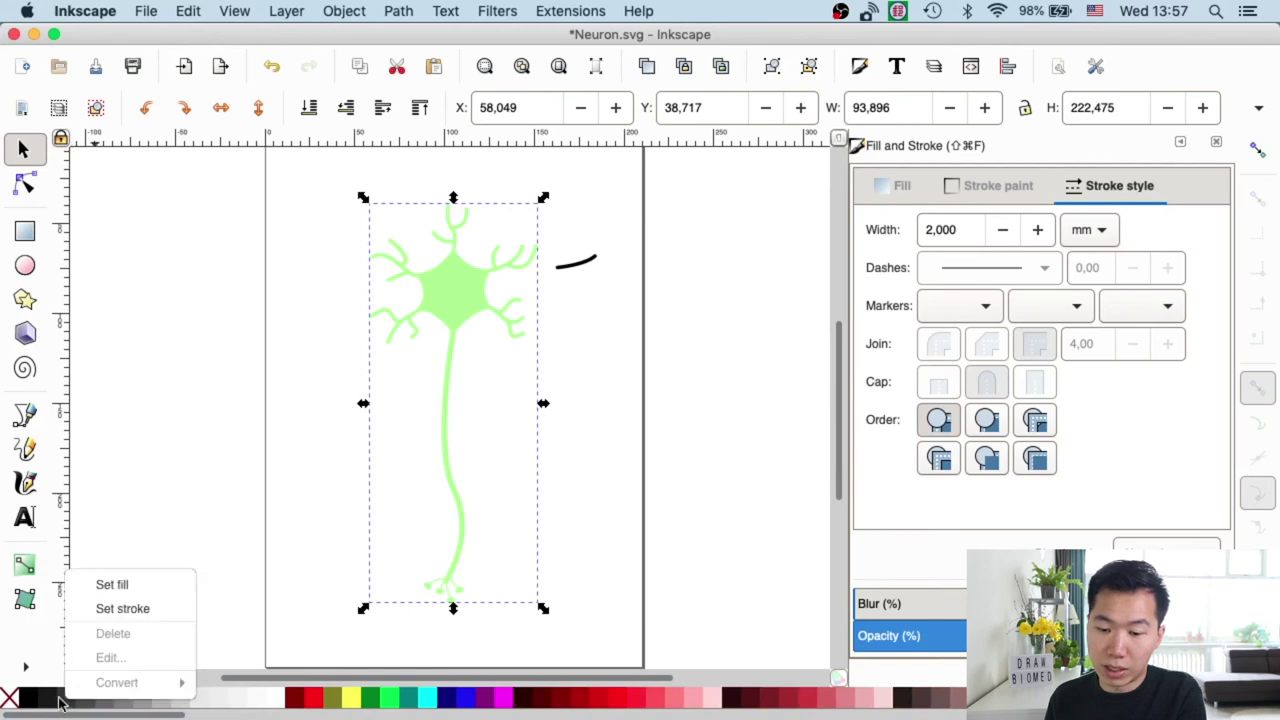
left_click(131, 612)
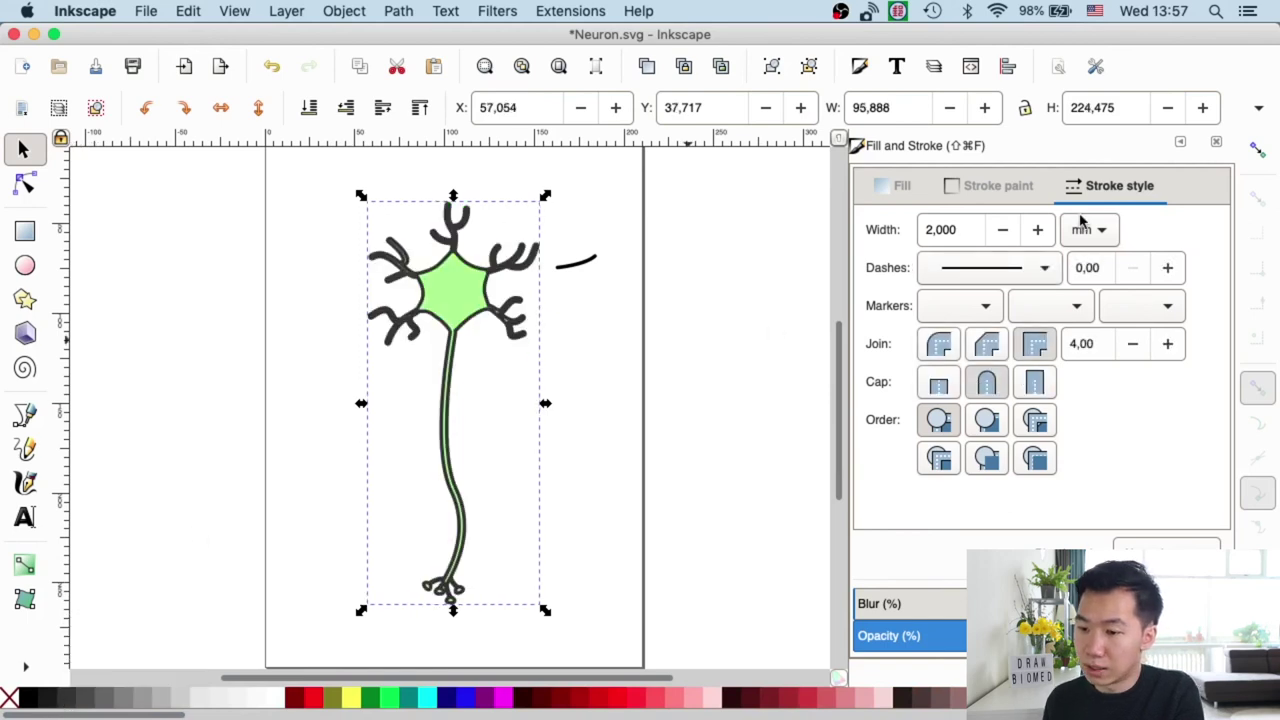
left_click(1003, 230)
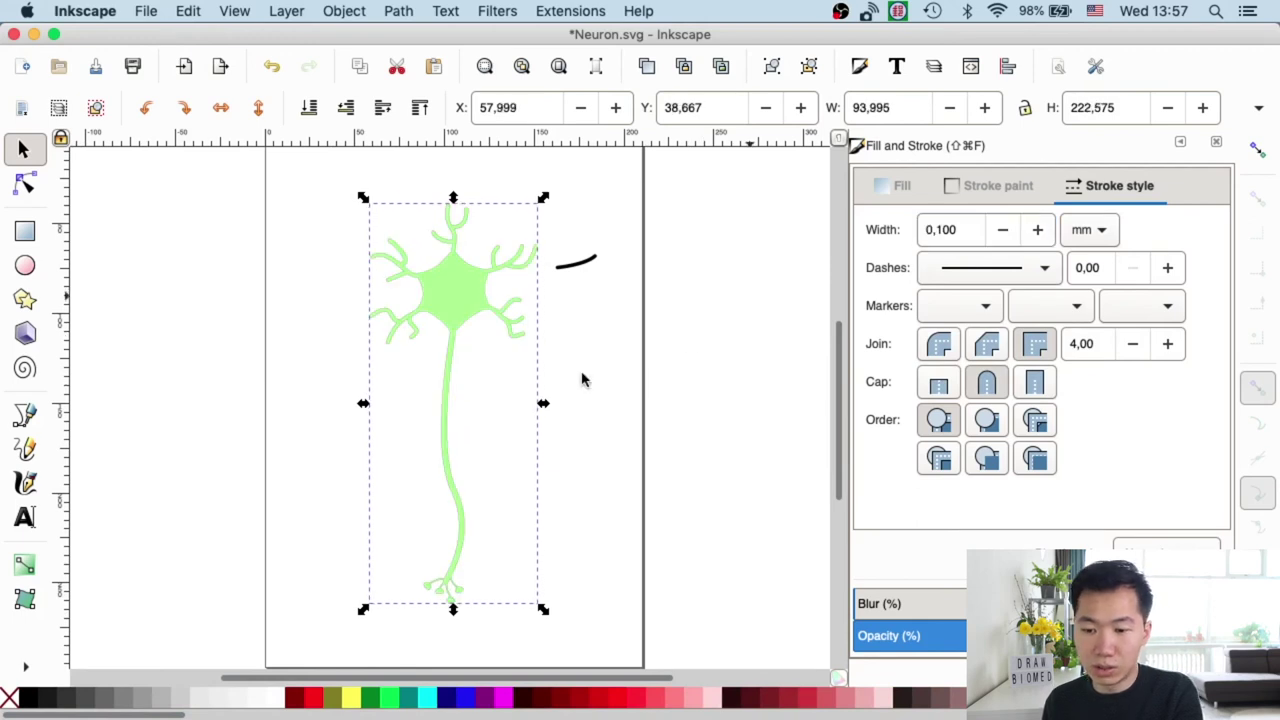
left_click(478, 241)
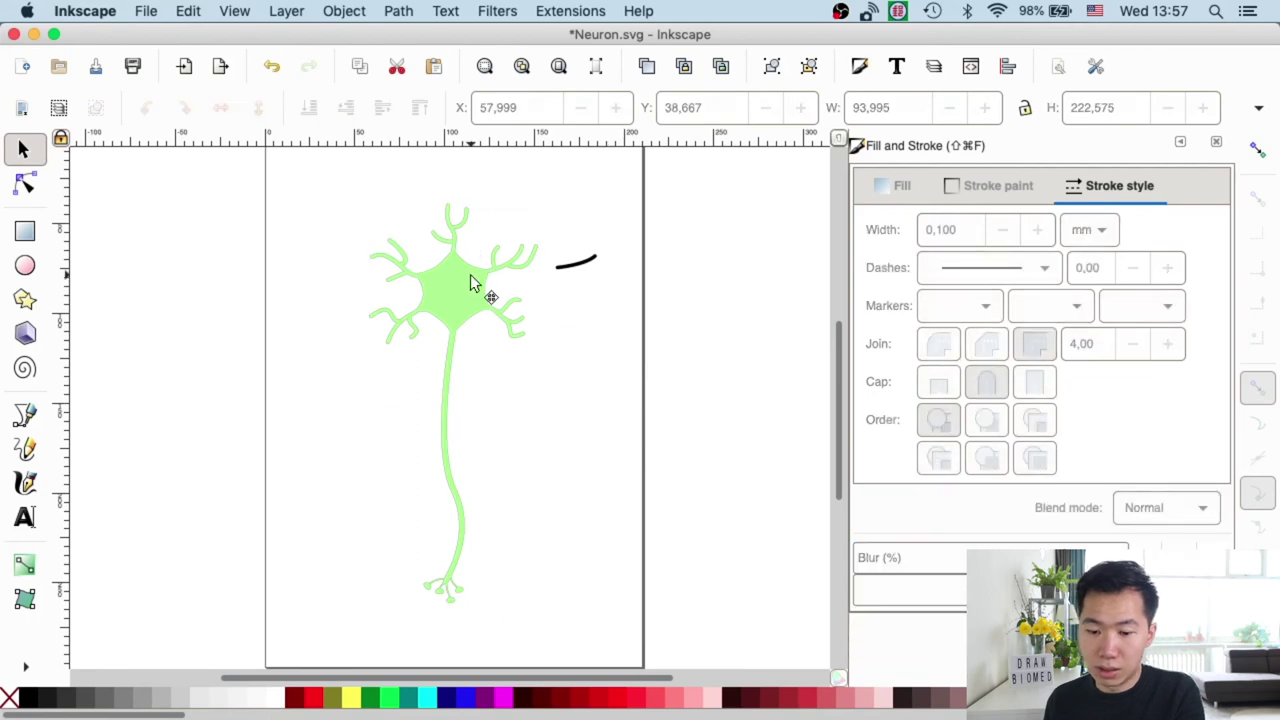
Apply a radial gradient fill to the neuron and display its gradient handles for editing.
left_click(463, 323)
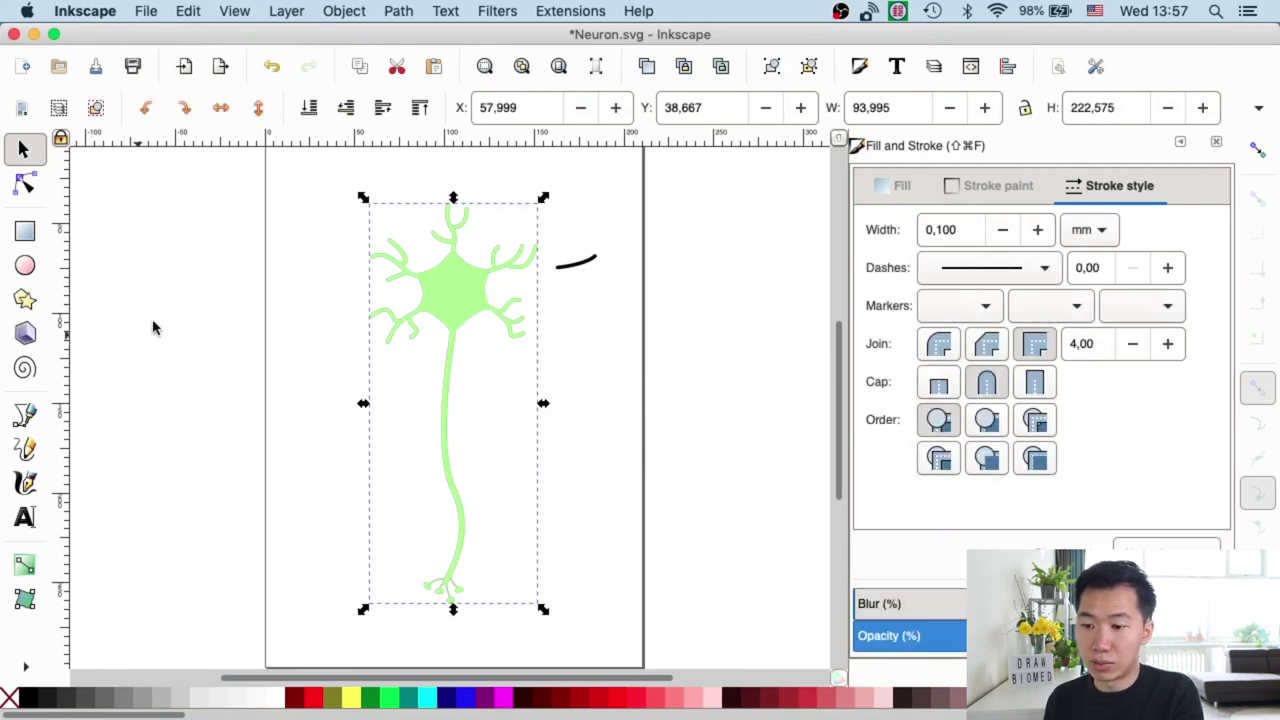
left_click(895, 187)
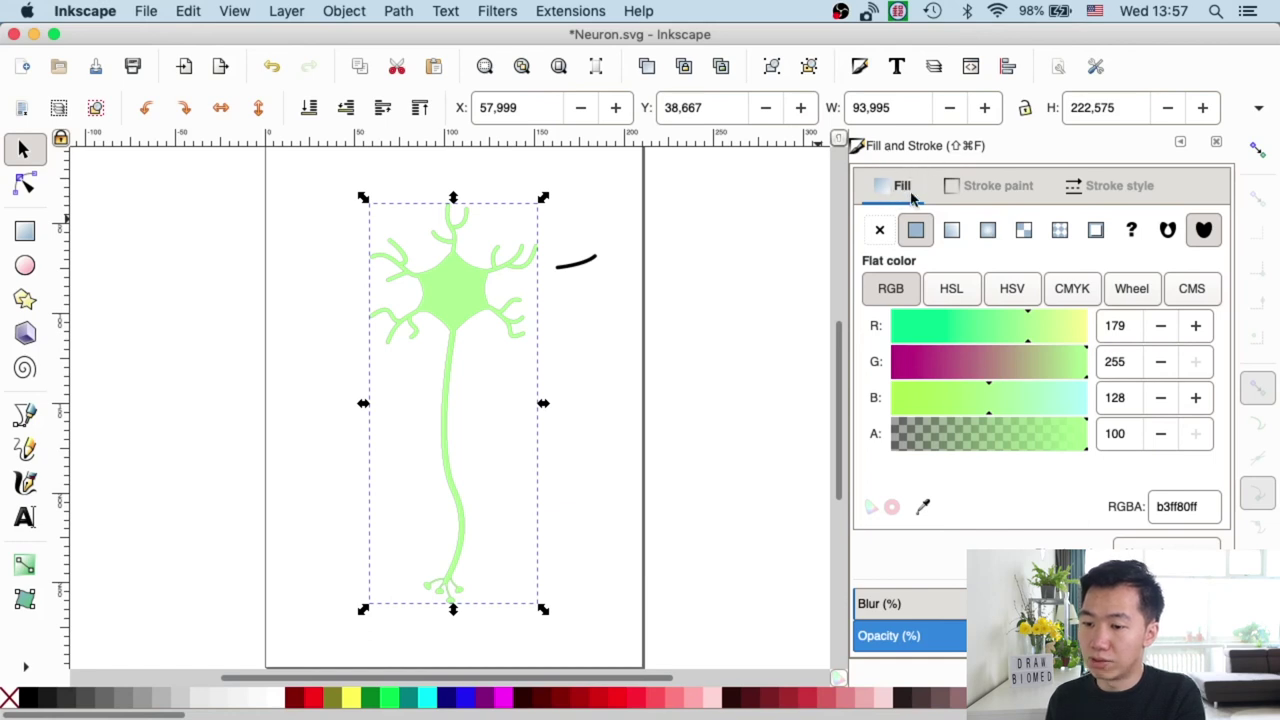
left_click(987, 232)
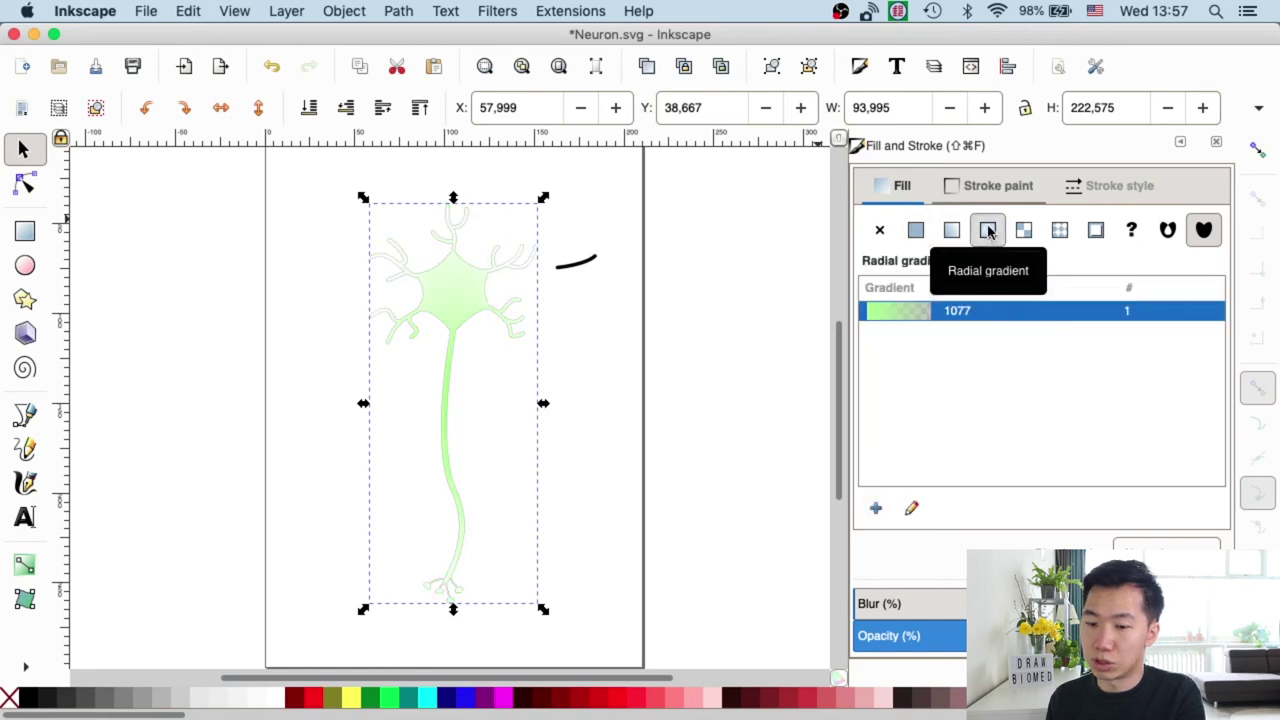
key("n")
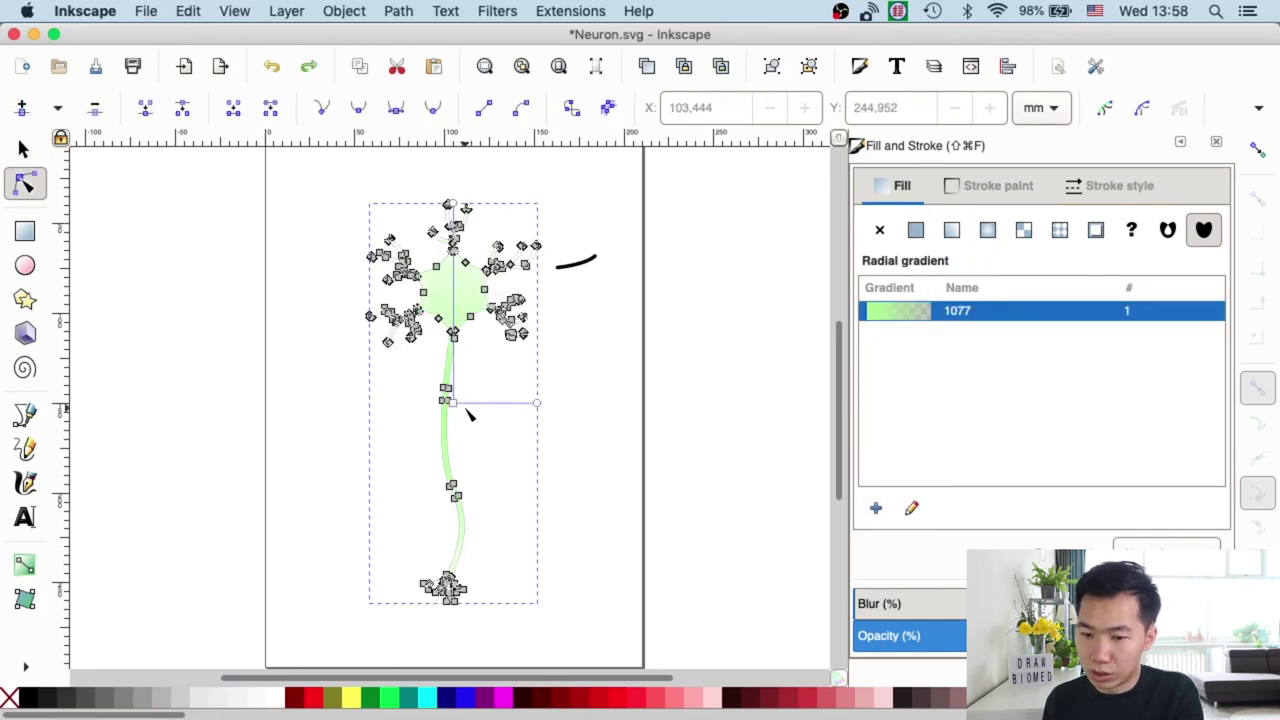
key("Escape")
key("s")
left_click(457, 293)
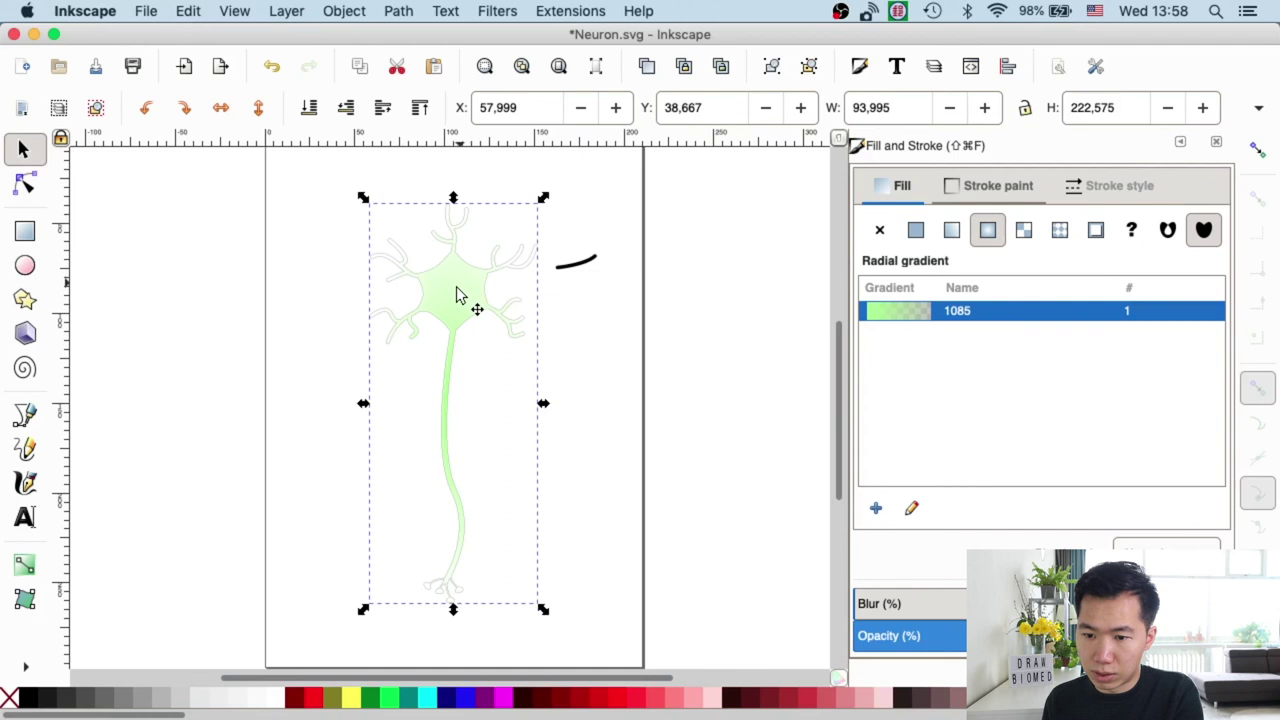
key("n")
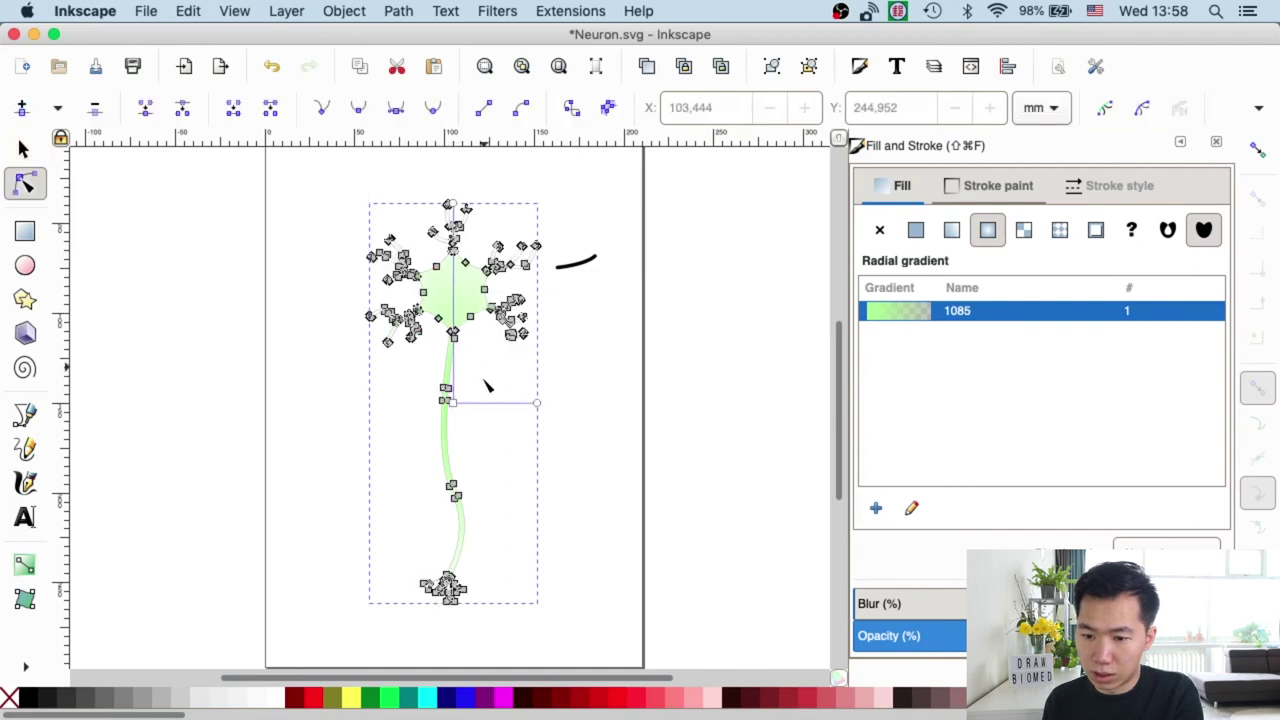
key("Escape")
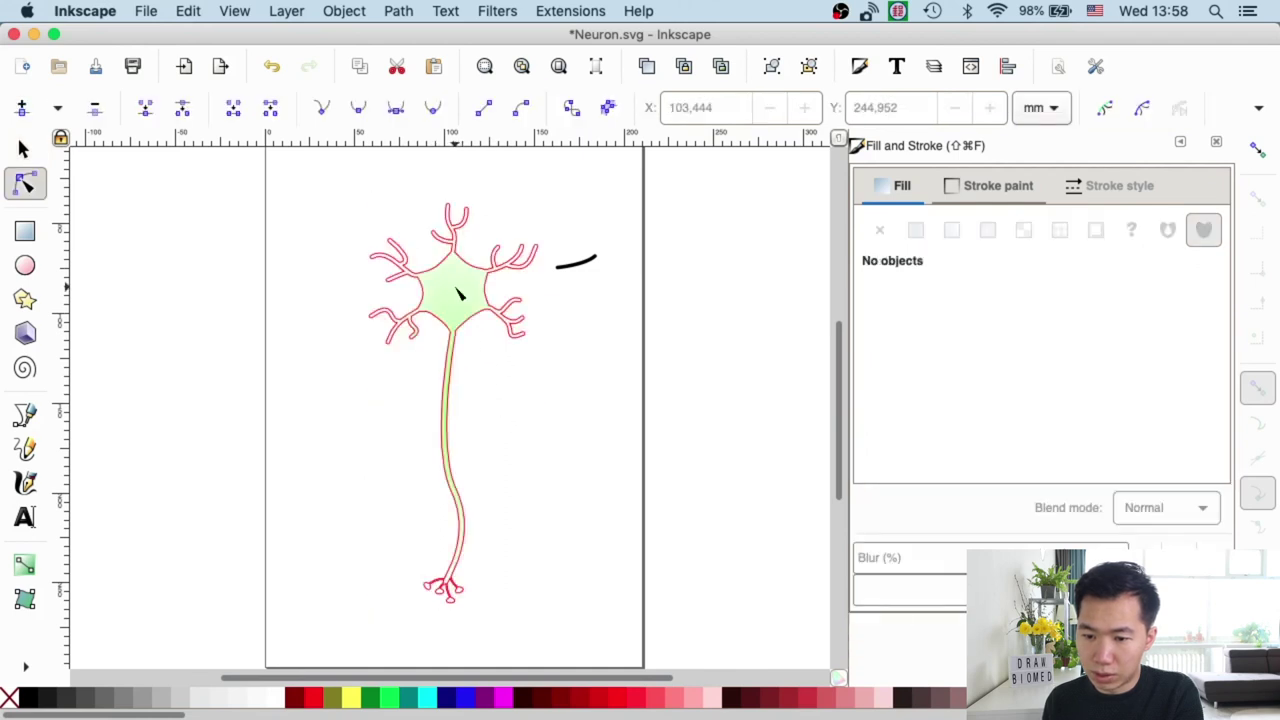
left_click(460, 290)
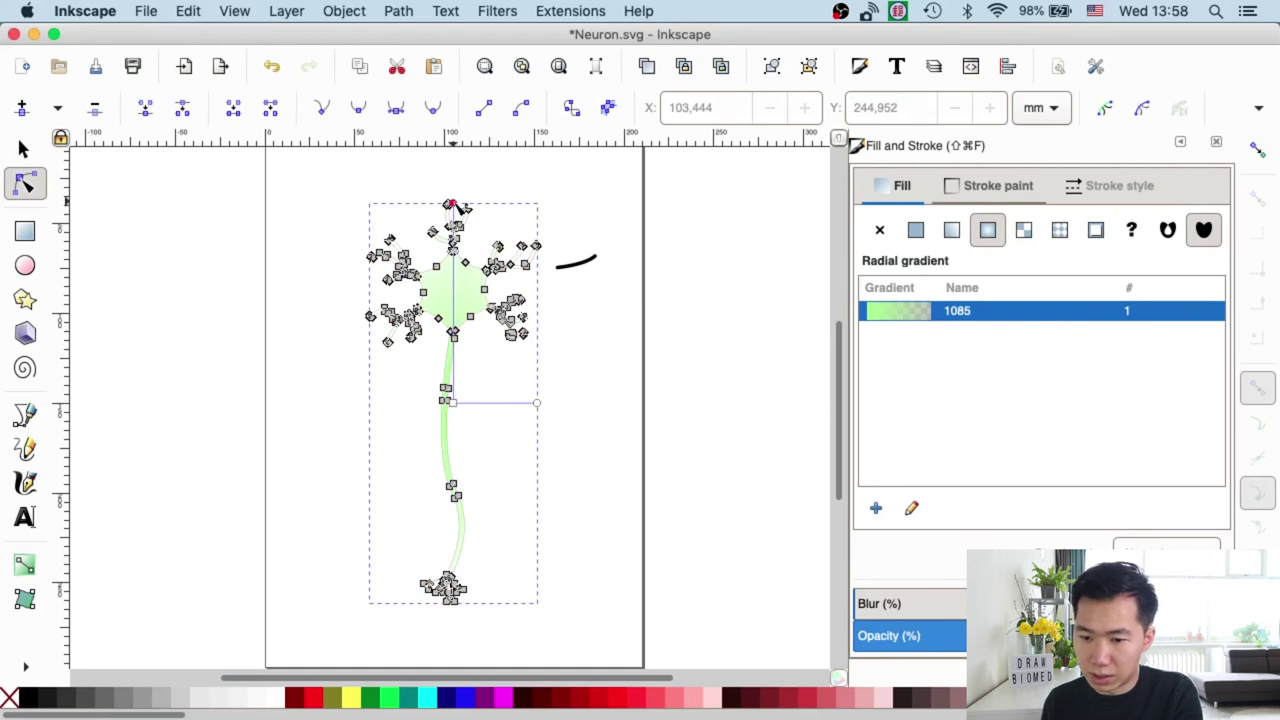
Set the radial gradient's outer stop to an opaque light green, RGBA b3ff80ff.
left_click(453, 403)
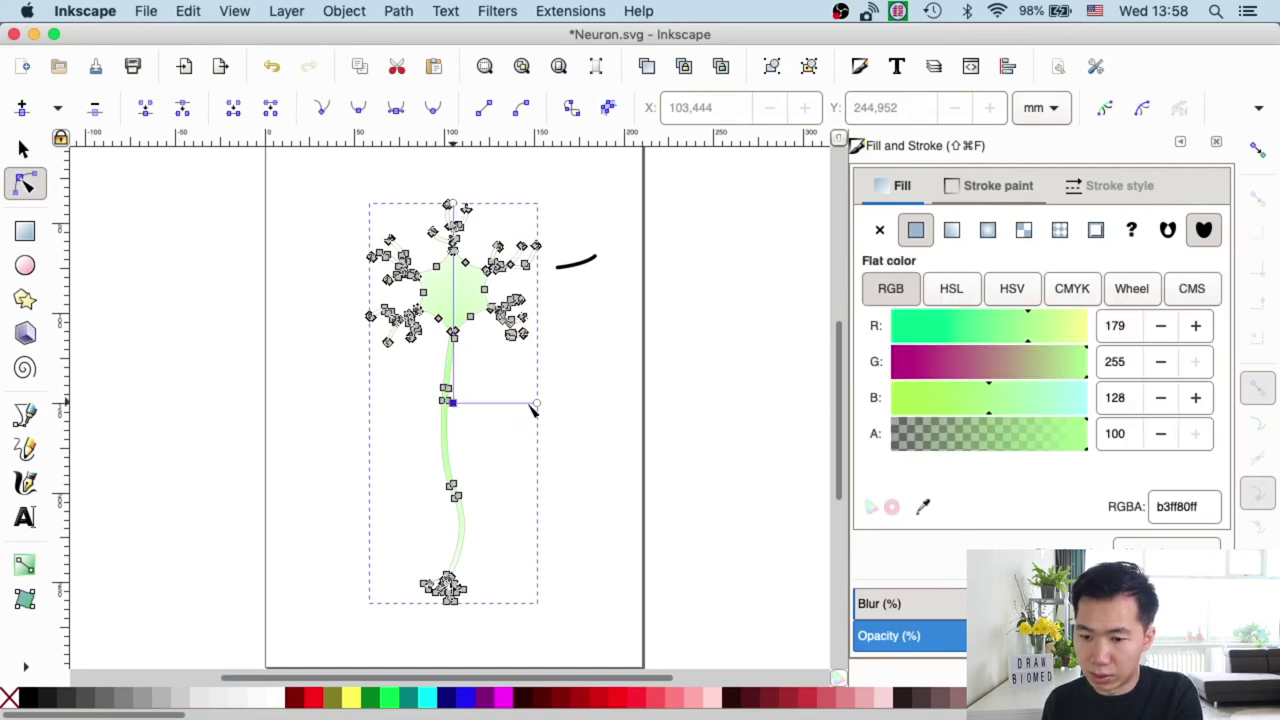
left_click(537, 404)
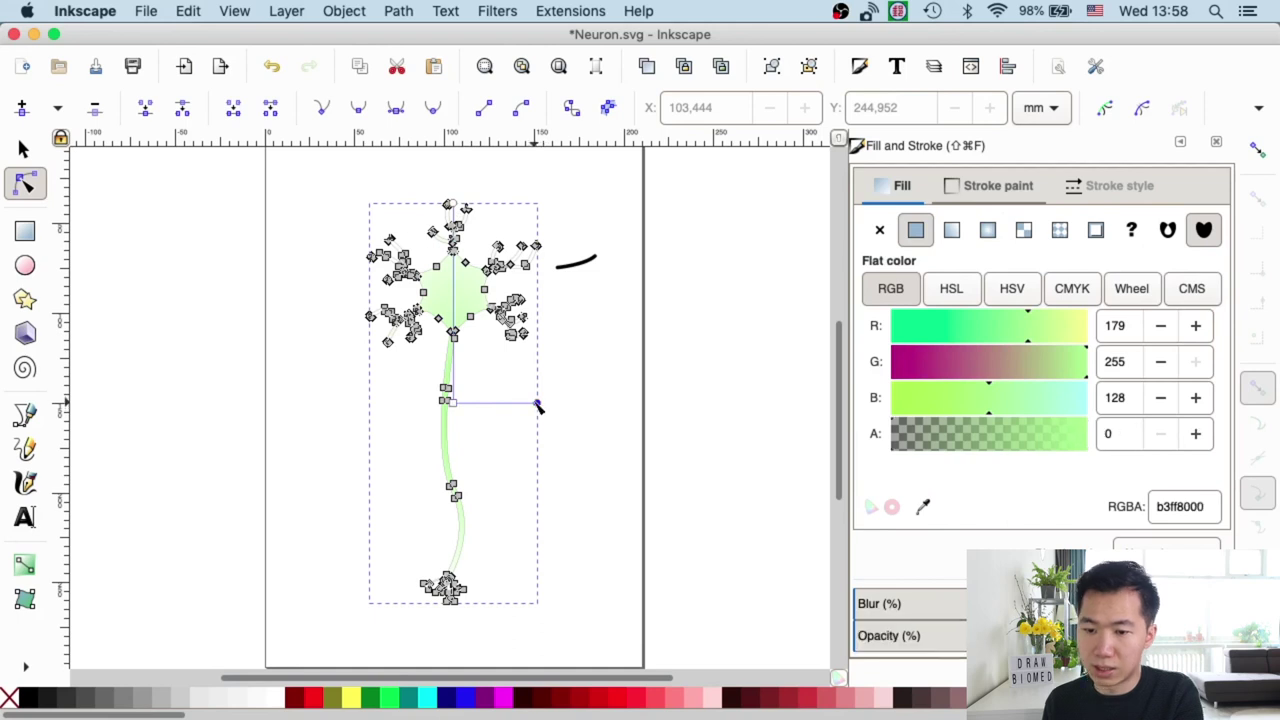
left_click(454, 403)
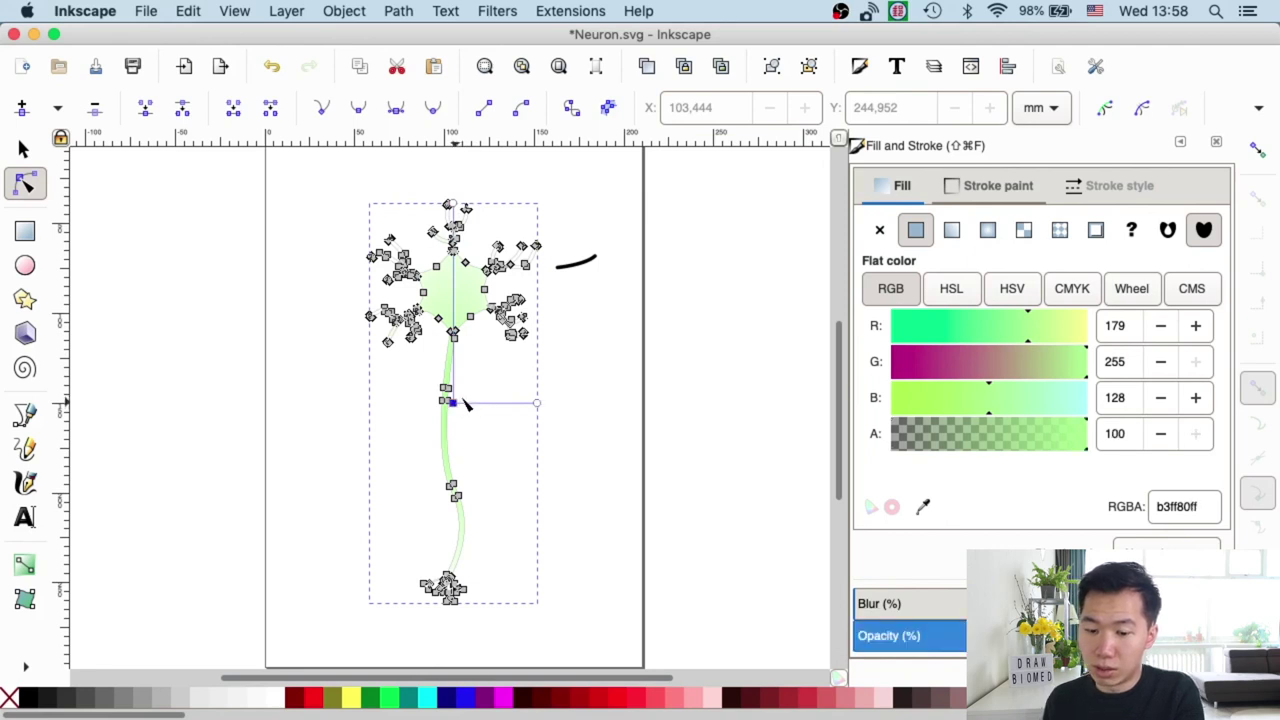
left_click(538, 404)
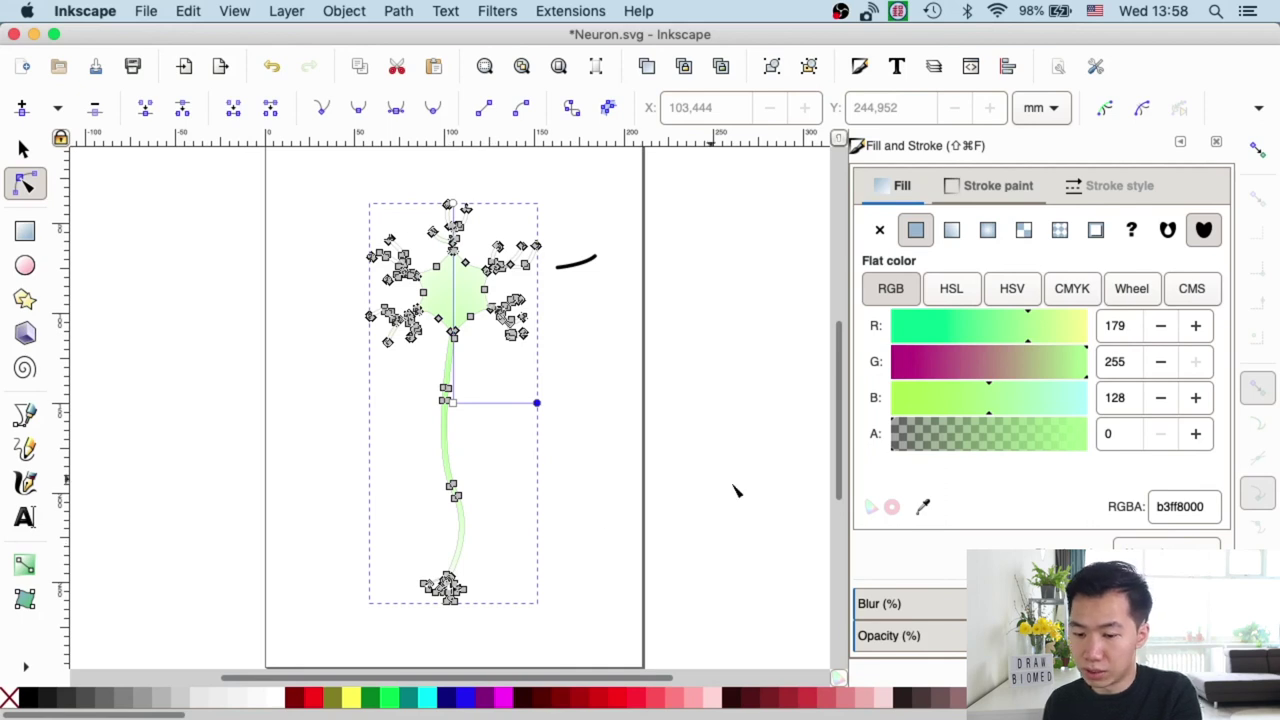
scroll(500, 697, "right", 3)
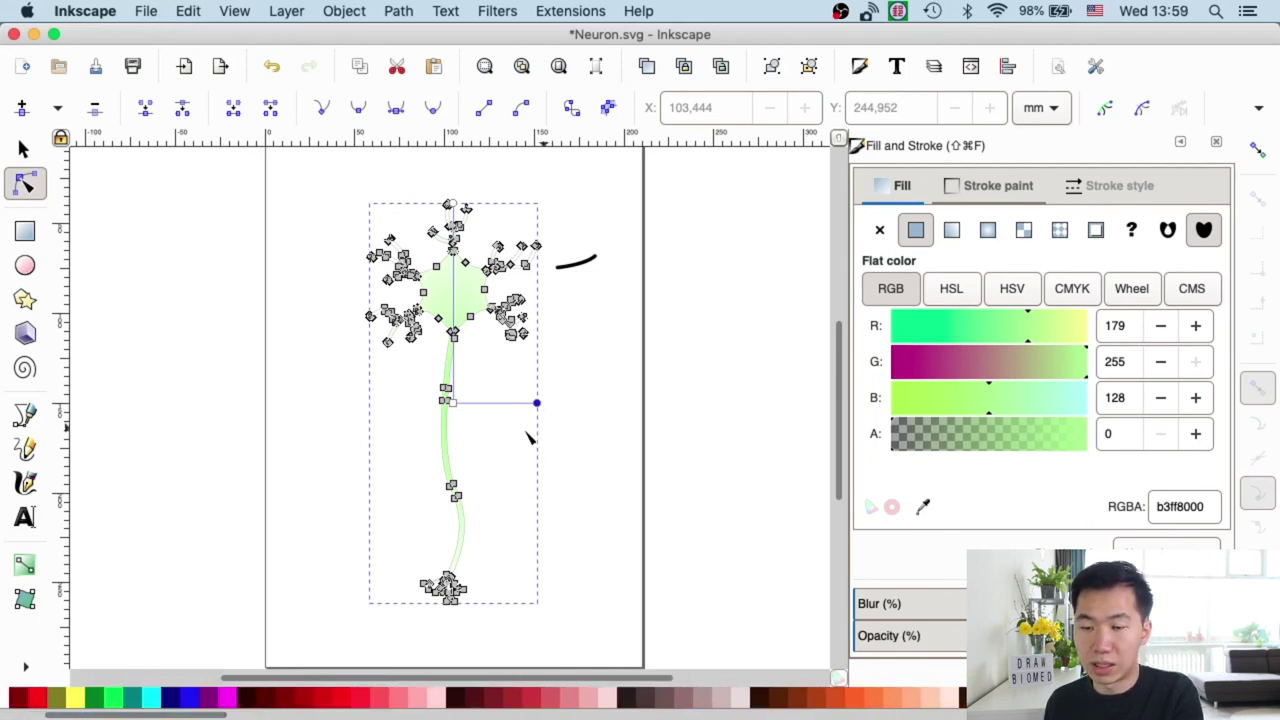
scroll(565, 694, "right", 6)
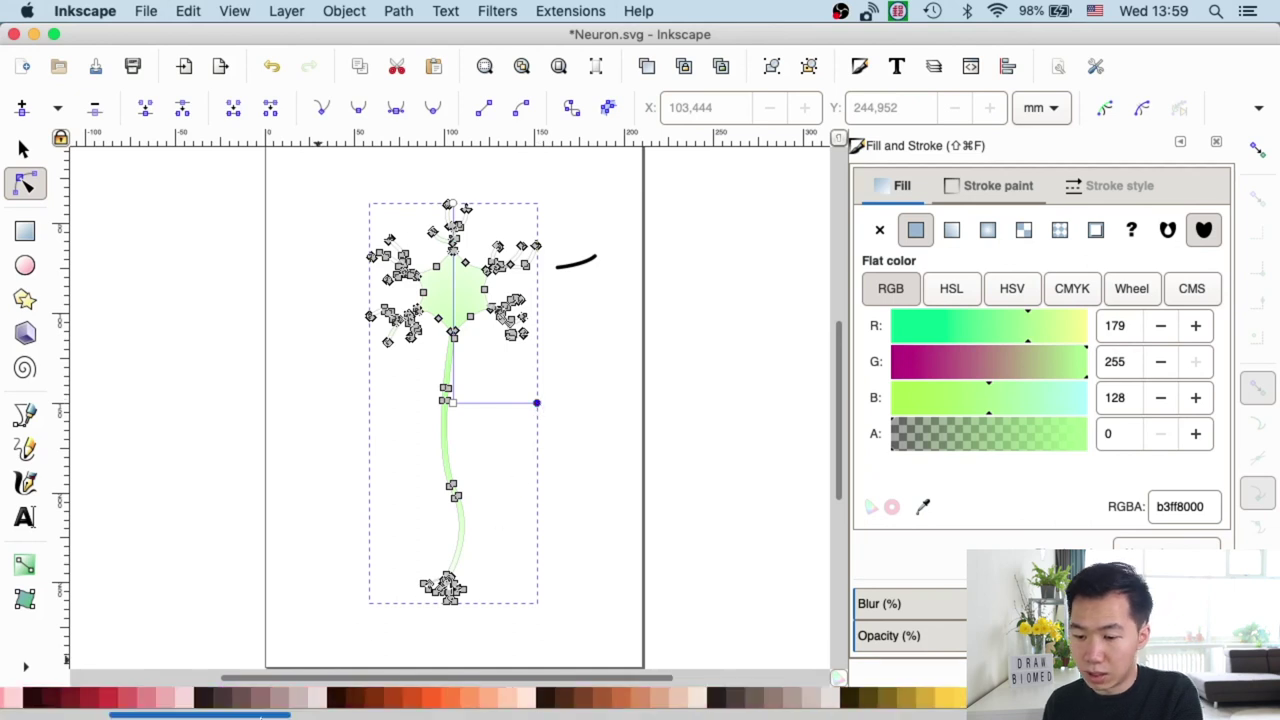
left_click(550, 700)
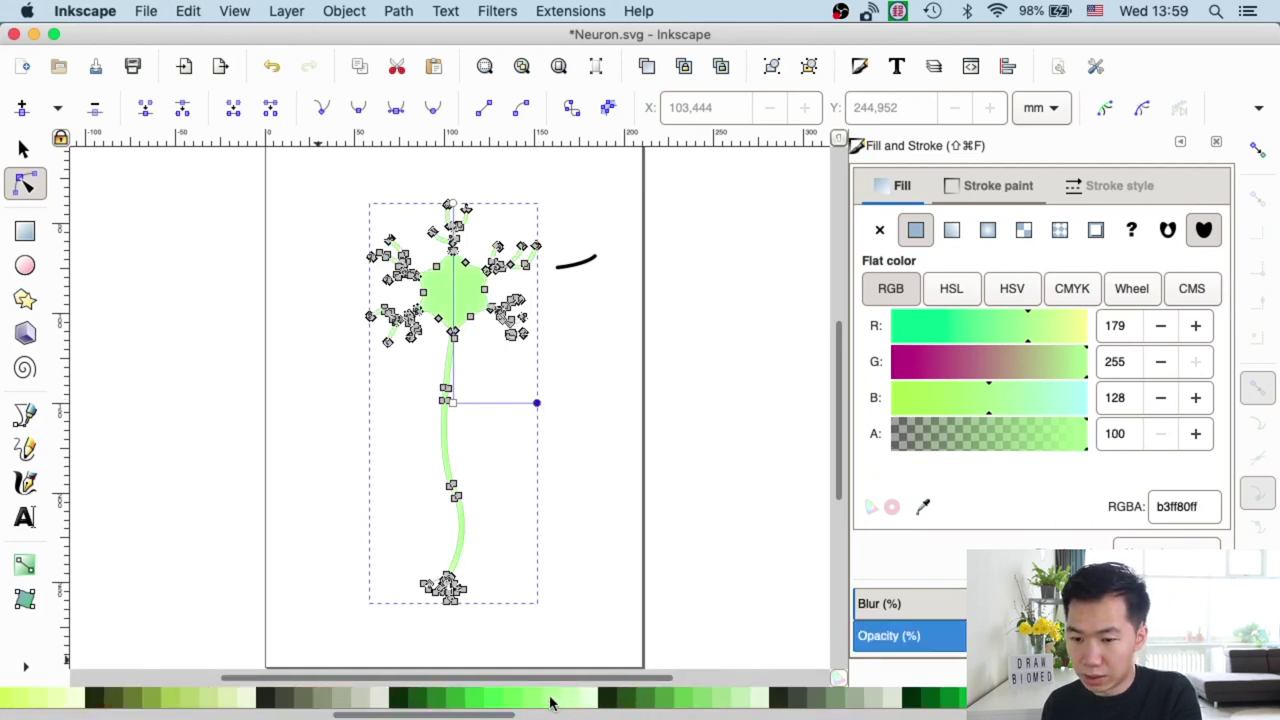
Set the gradient's centre stop to white and move the gradient centre to the middle of the cell body.
left_click(455, 403)
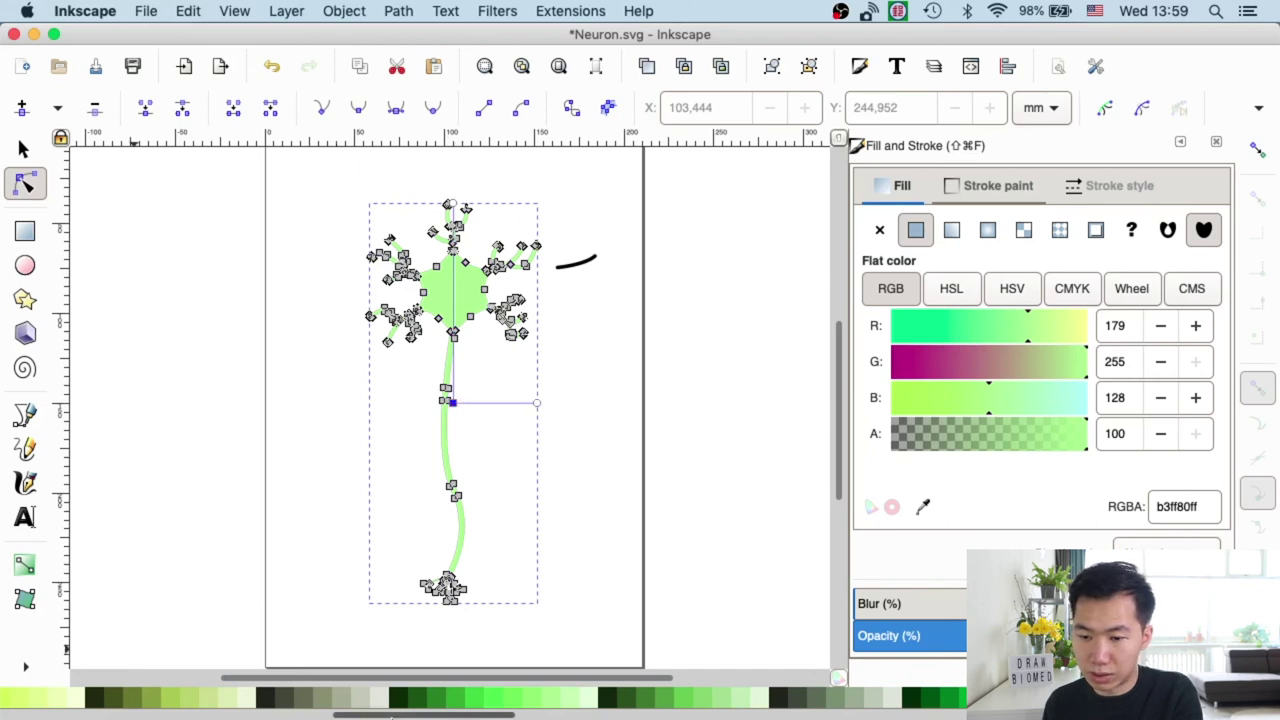
left_click_drag(397, 716, 28, 693)
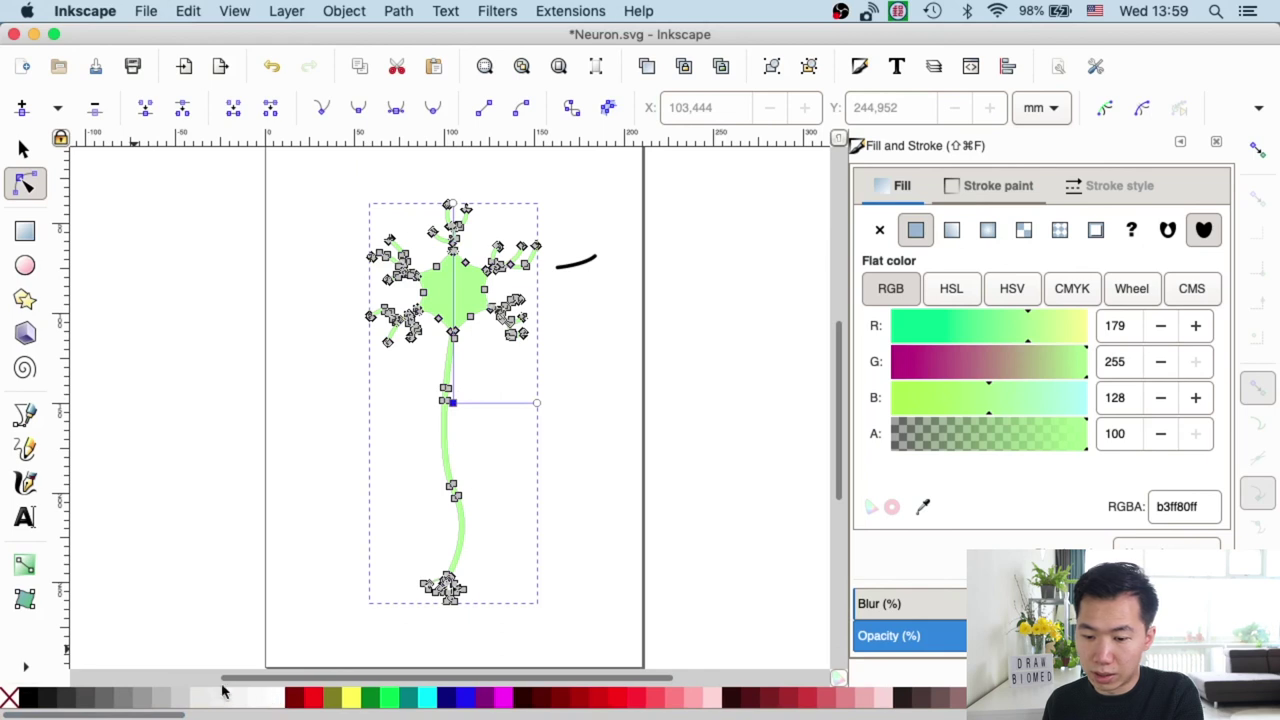
left_click(280, 700)
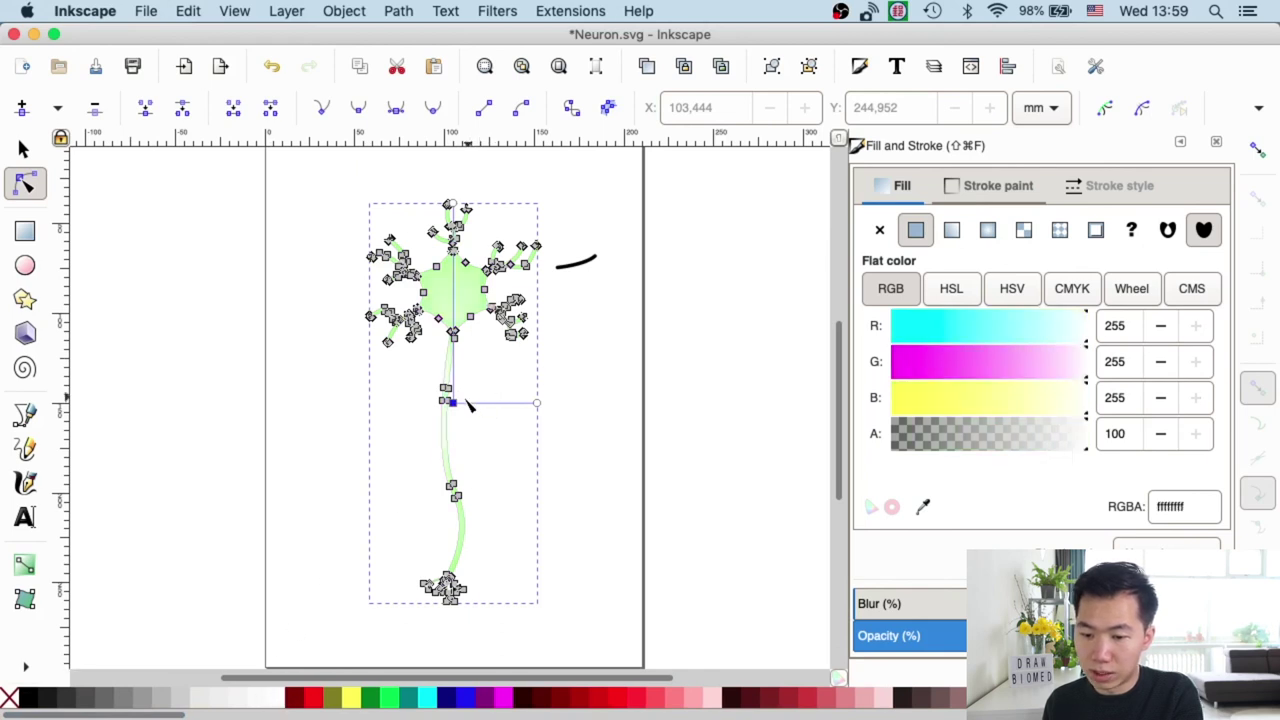
left_click_drag(453, 402, 457, 295)
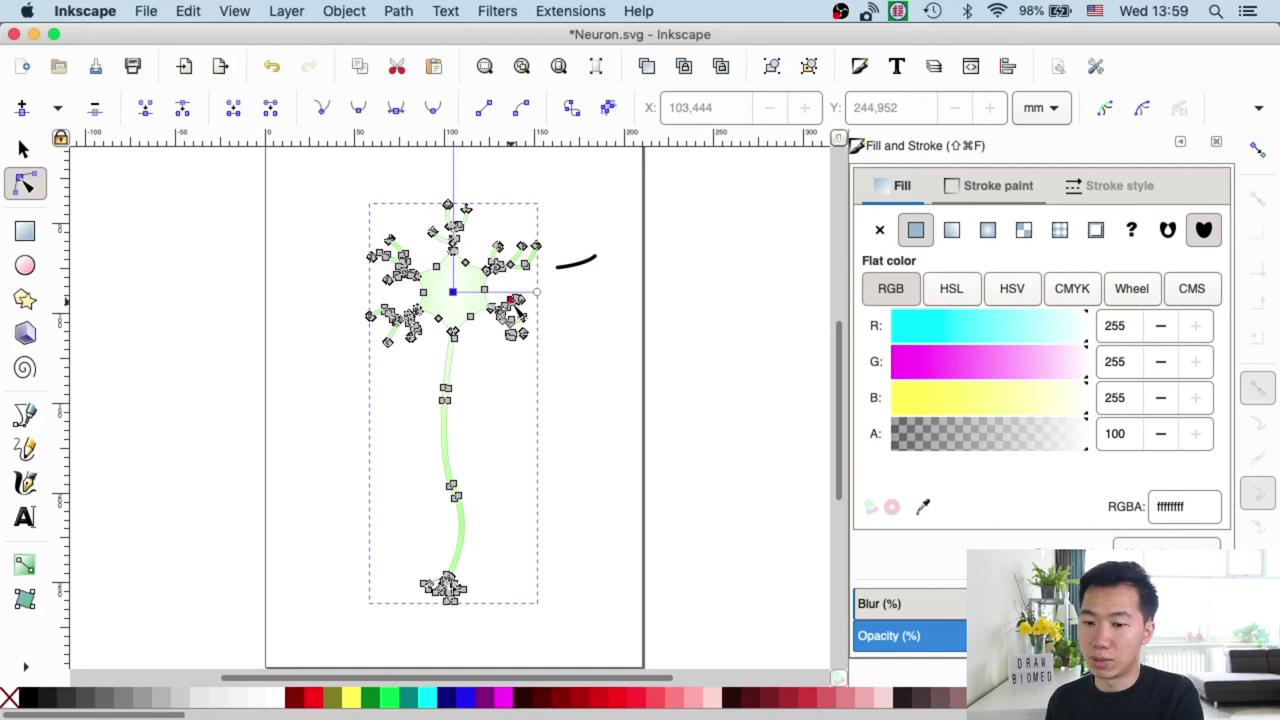
left_click(25, 149)
left_click(520, 429)
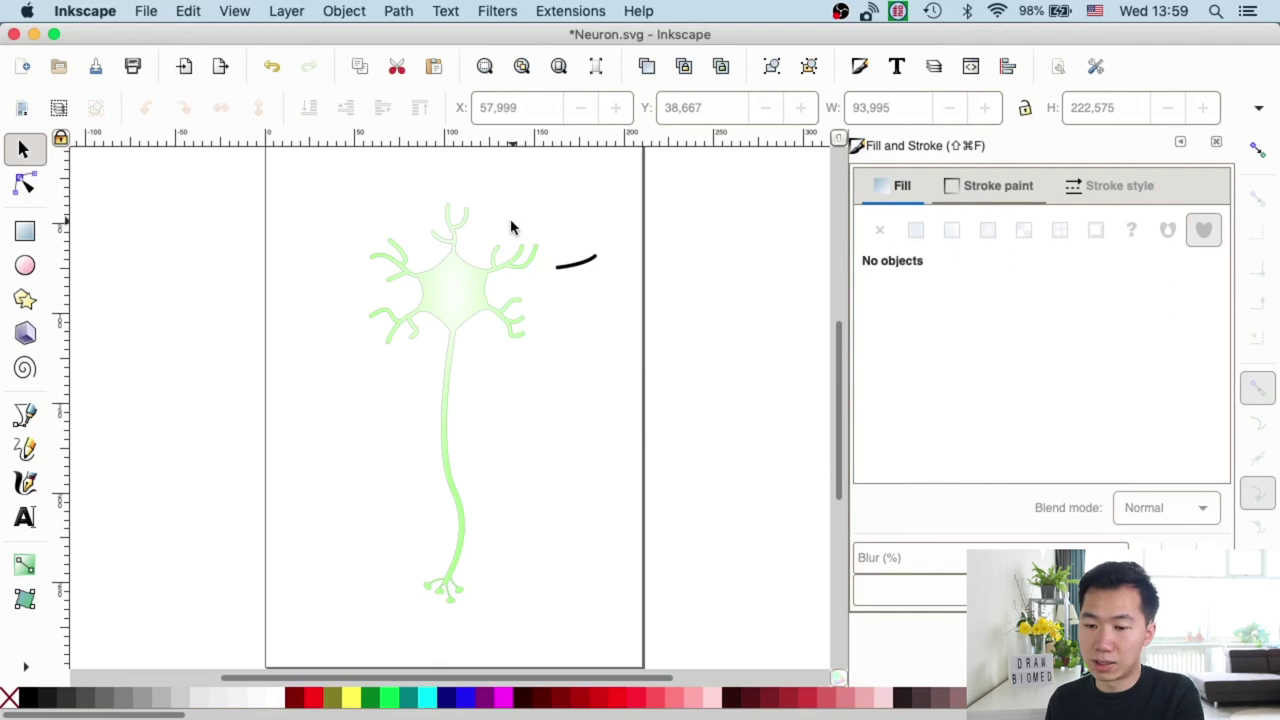
Shorten the vertical radius of the neuron's radial gradient so its handle sits at the tip of the upper dendrite.
left_click(466, 283)
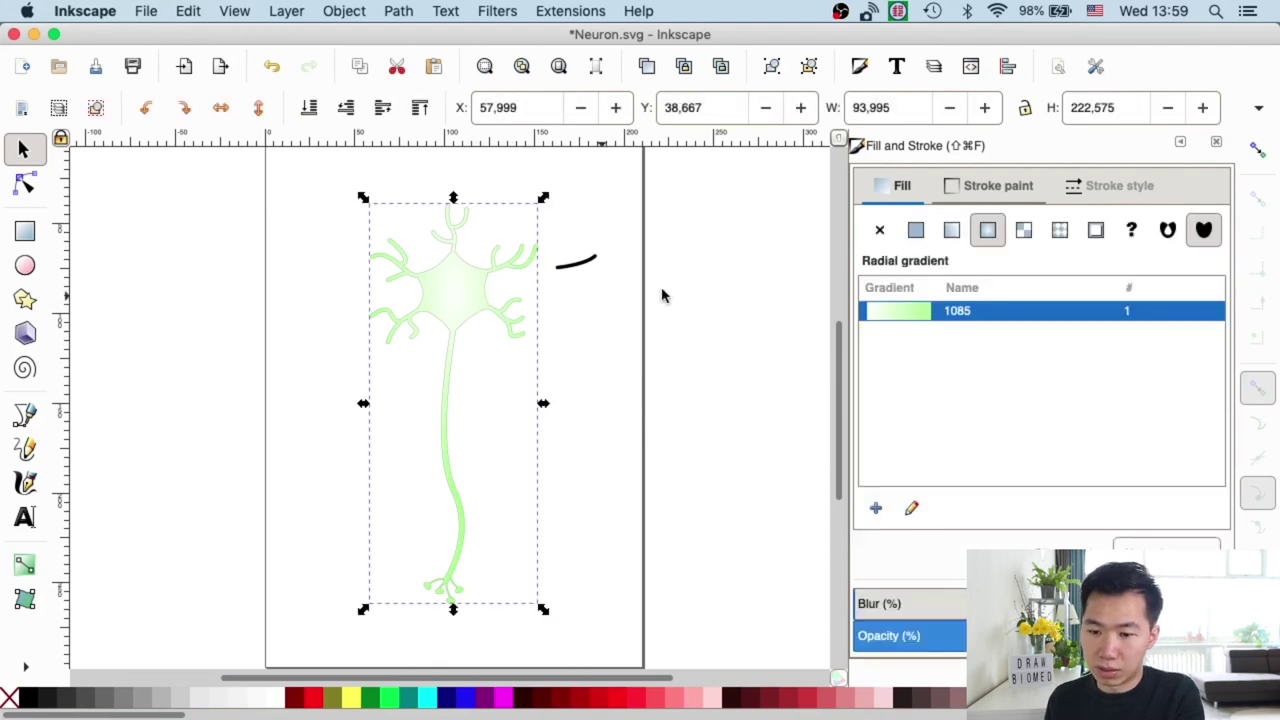
double_click(486, 287)
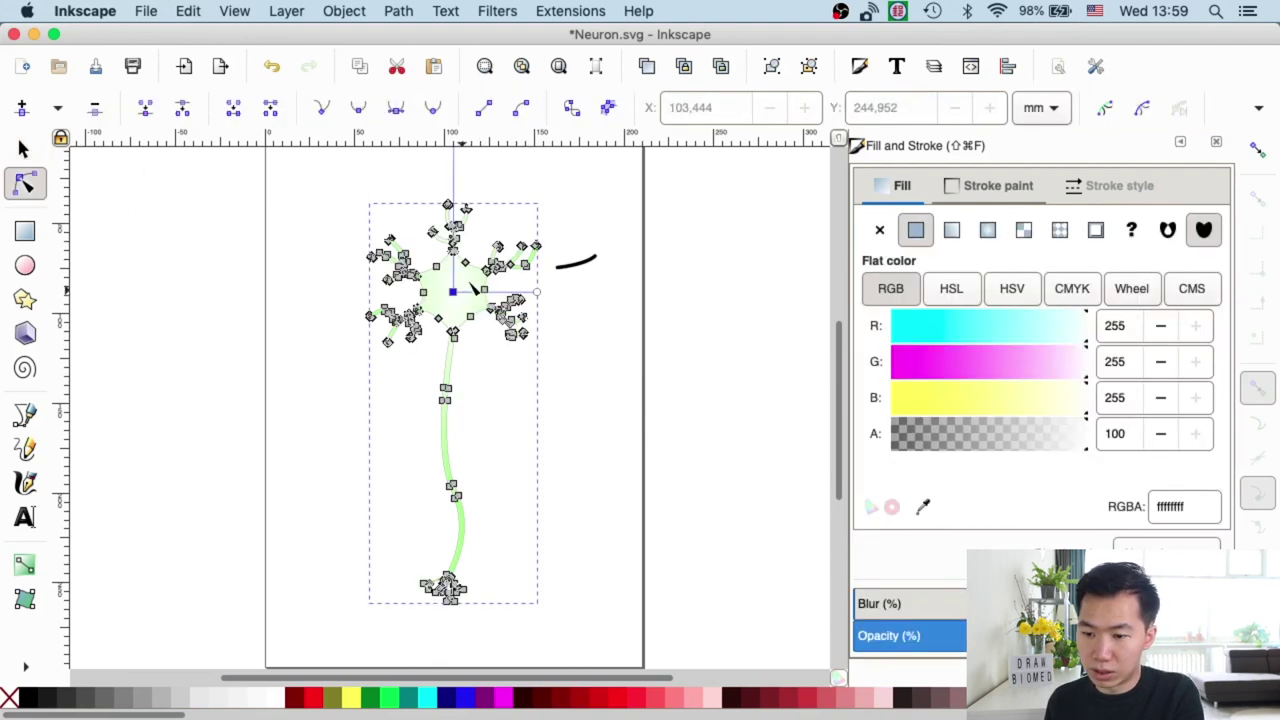
scroll(838, 365, "up", 3)
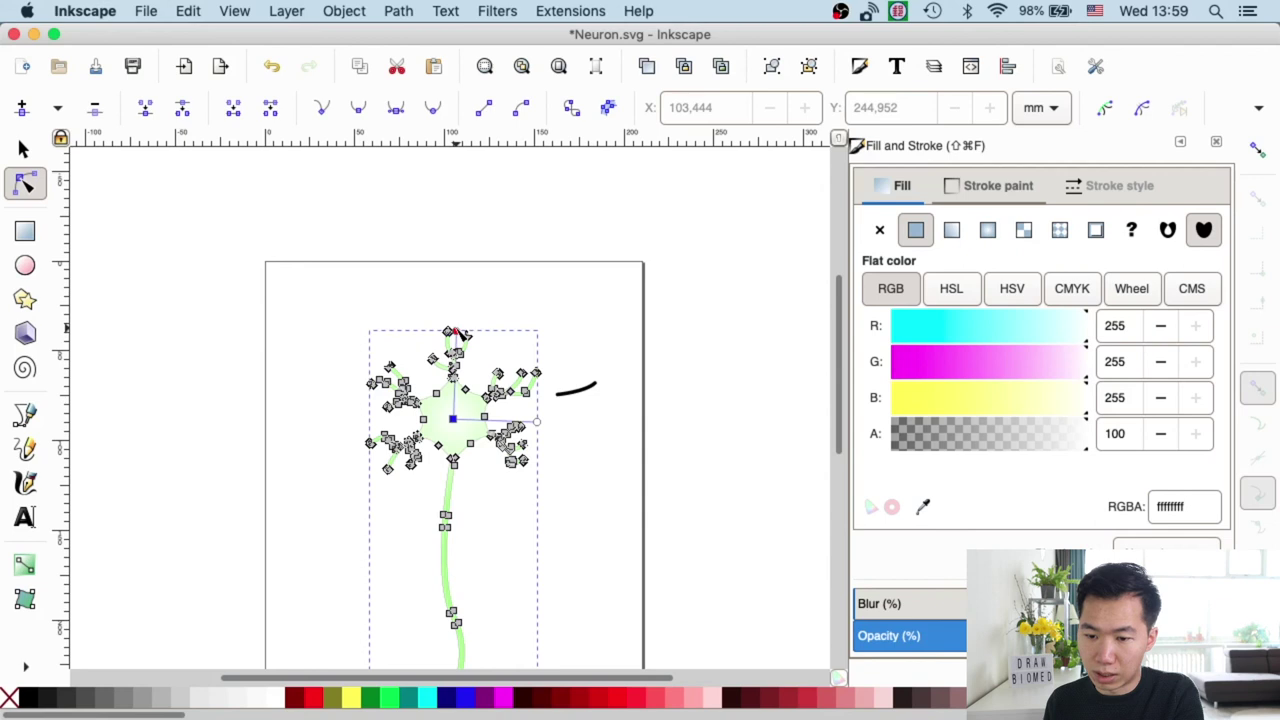
left_click_drag(456, 331, 457, 317)
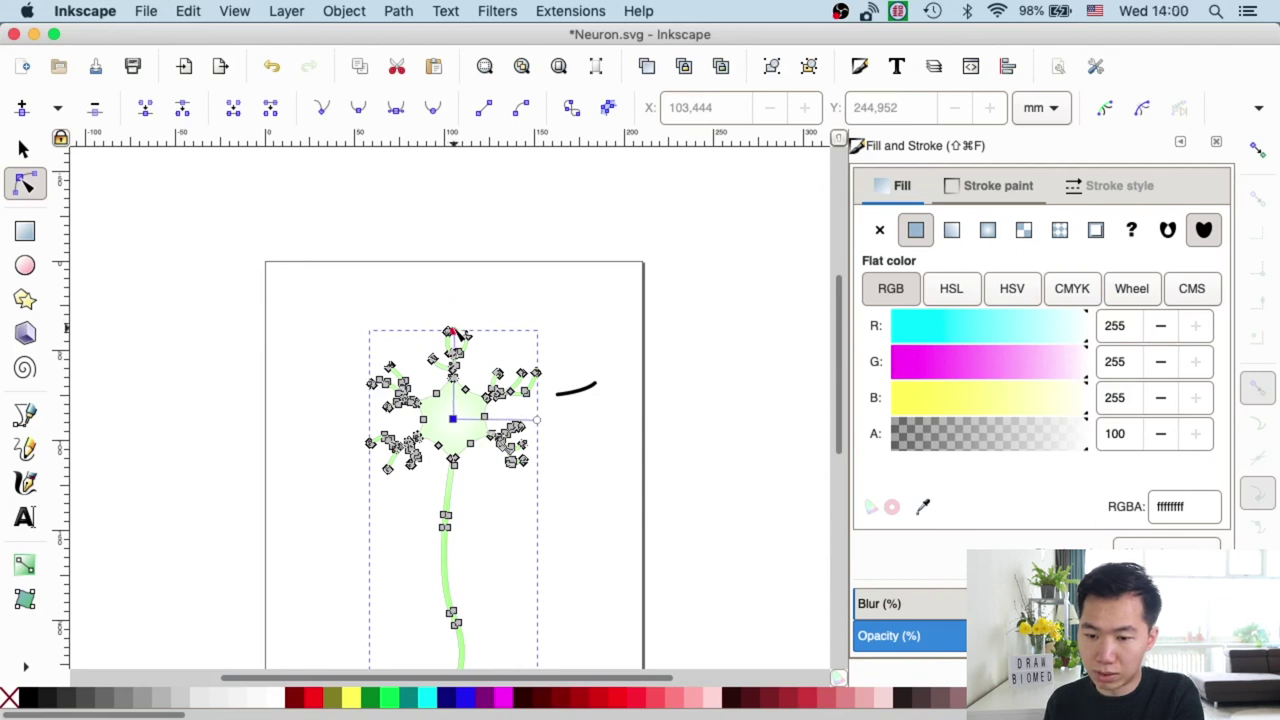
left_click(453, 330)
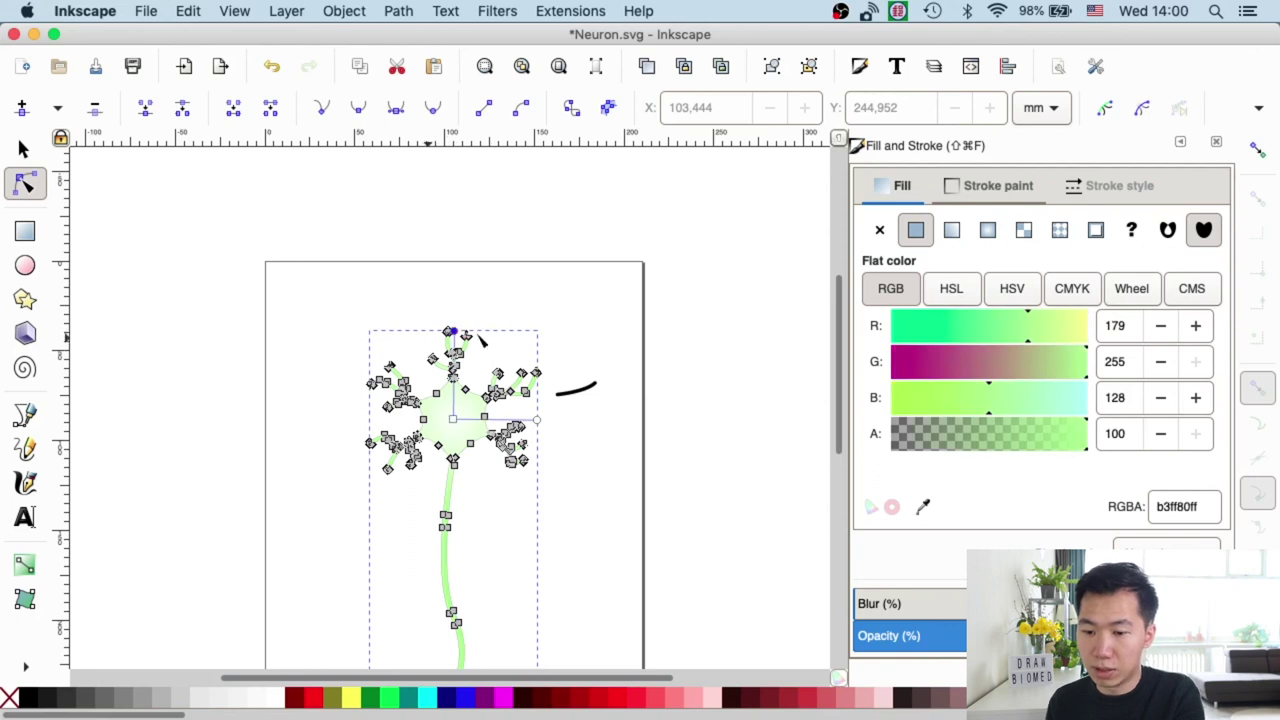
left_click(574, 300)
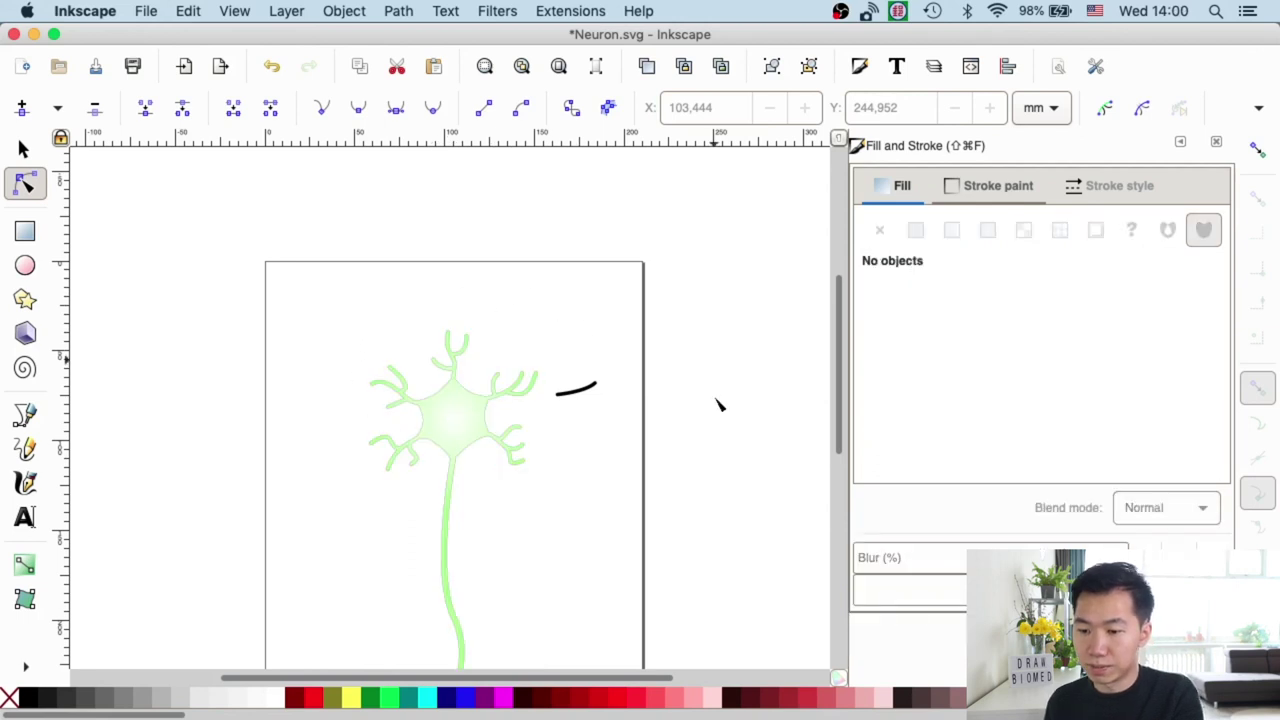
Draw a circle with a radius of about 10.3 mm on the blank page area left of the neuron.
left_click_drag(838, 370, 838, 394)
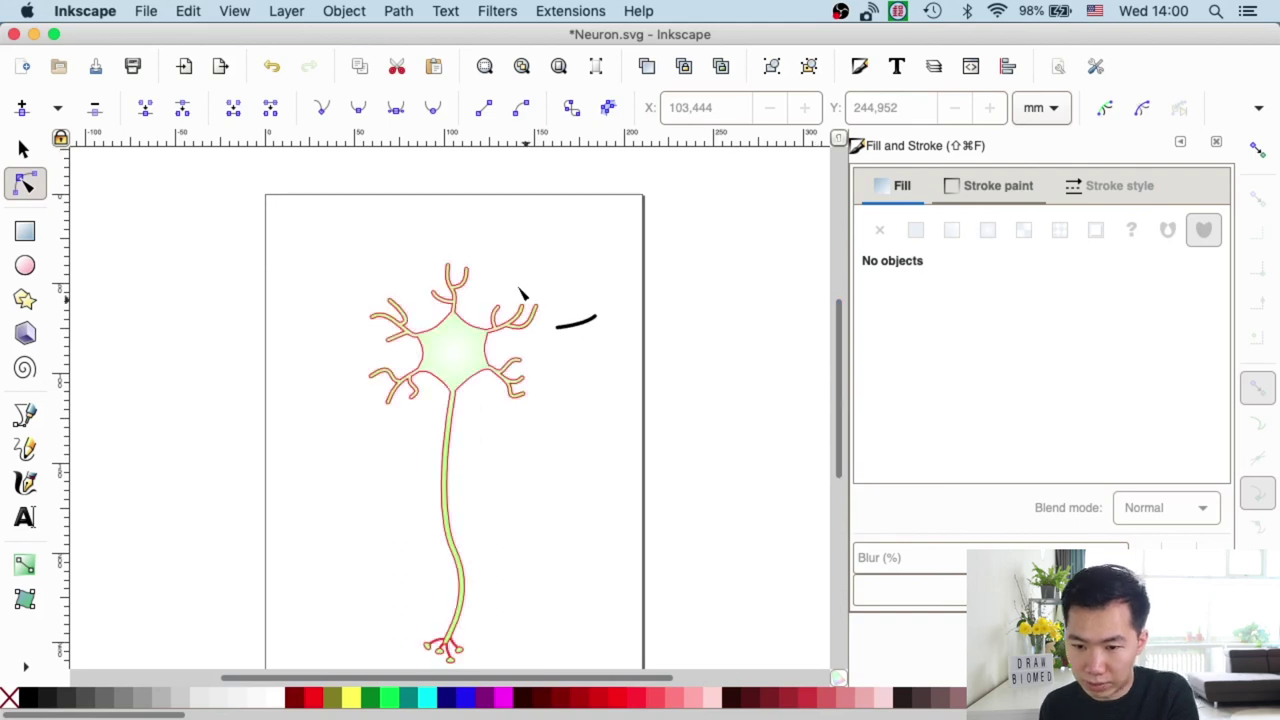
key("s")
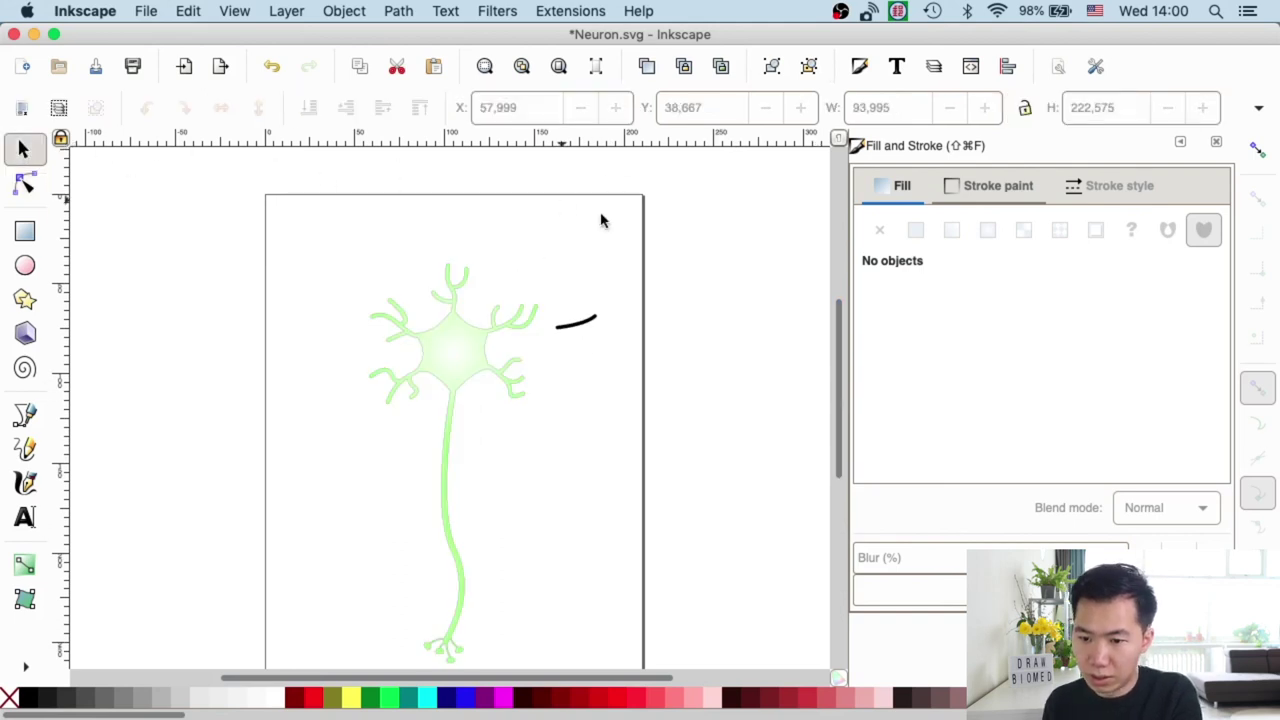
left_click(482, 364)
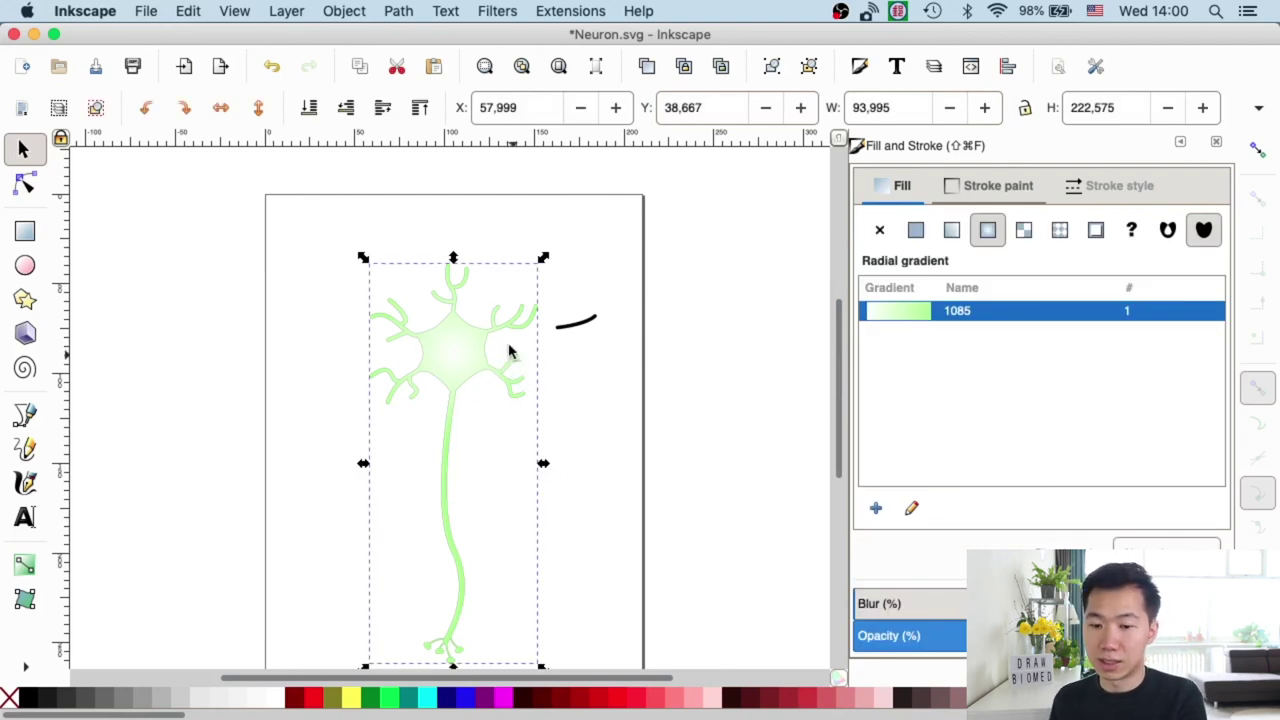
left_click(25, 266)
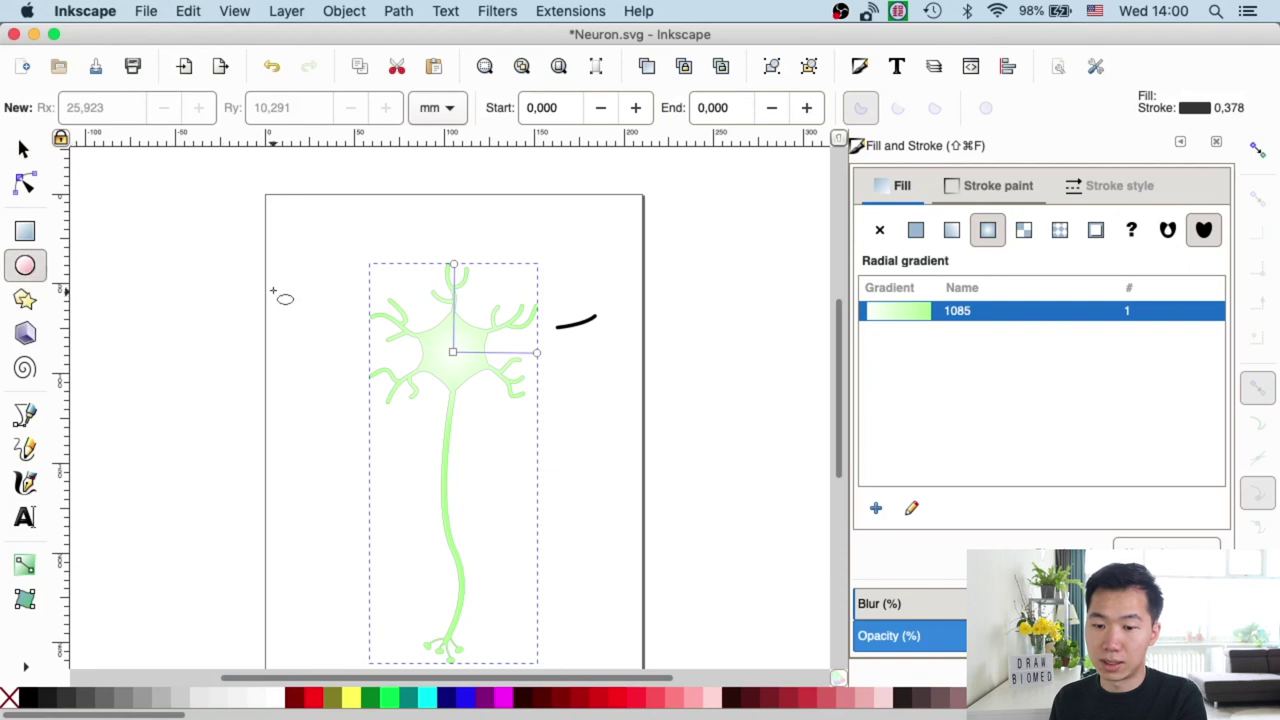
left_click_drag(284, 270, 334, 290)
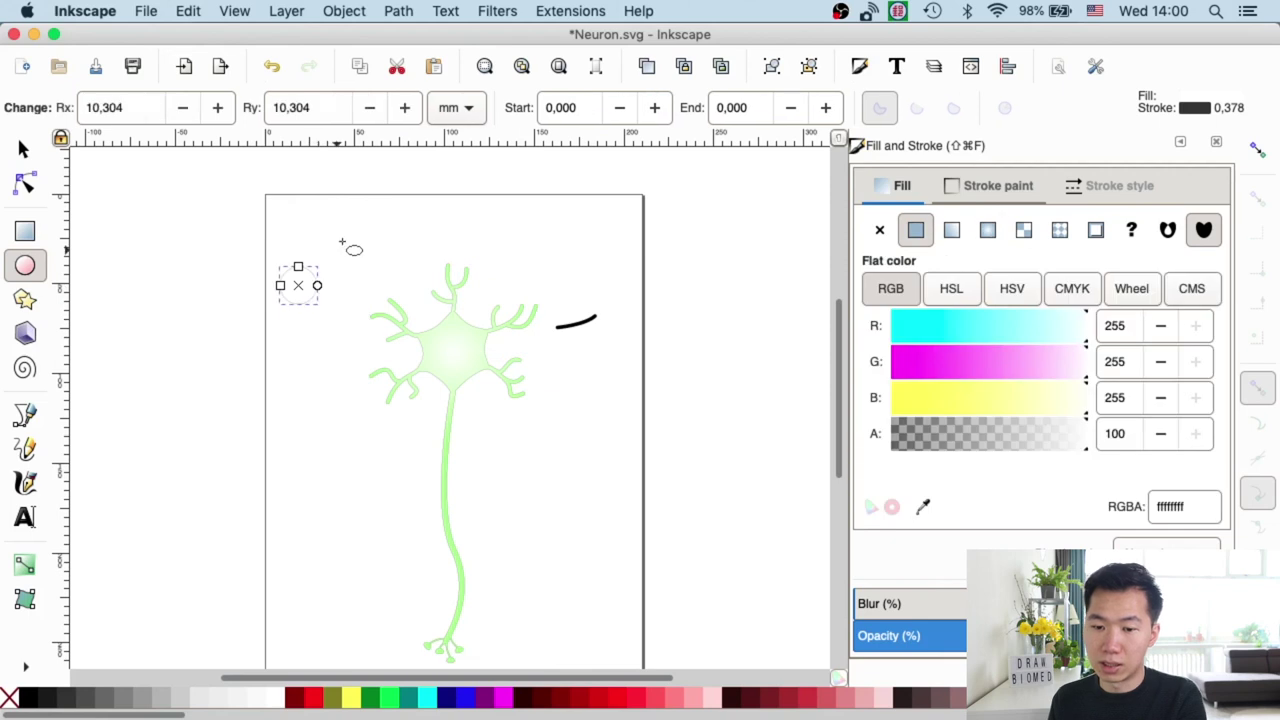
left_click(25, 148)
left_click(334, 212)
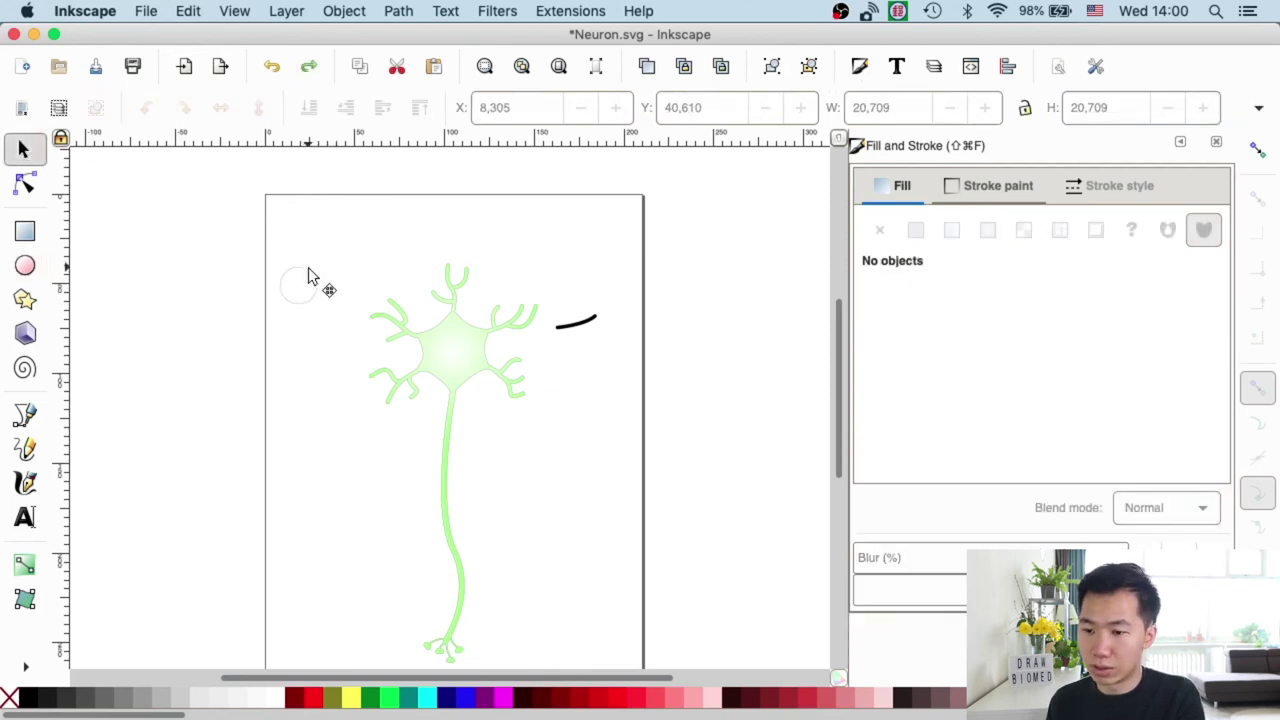
Fill the circle with a radial gradient, reusing the neuron's white-to-green gradient 1085.
left_click(312, 280)
left_click(988, 232)
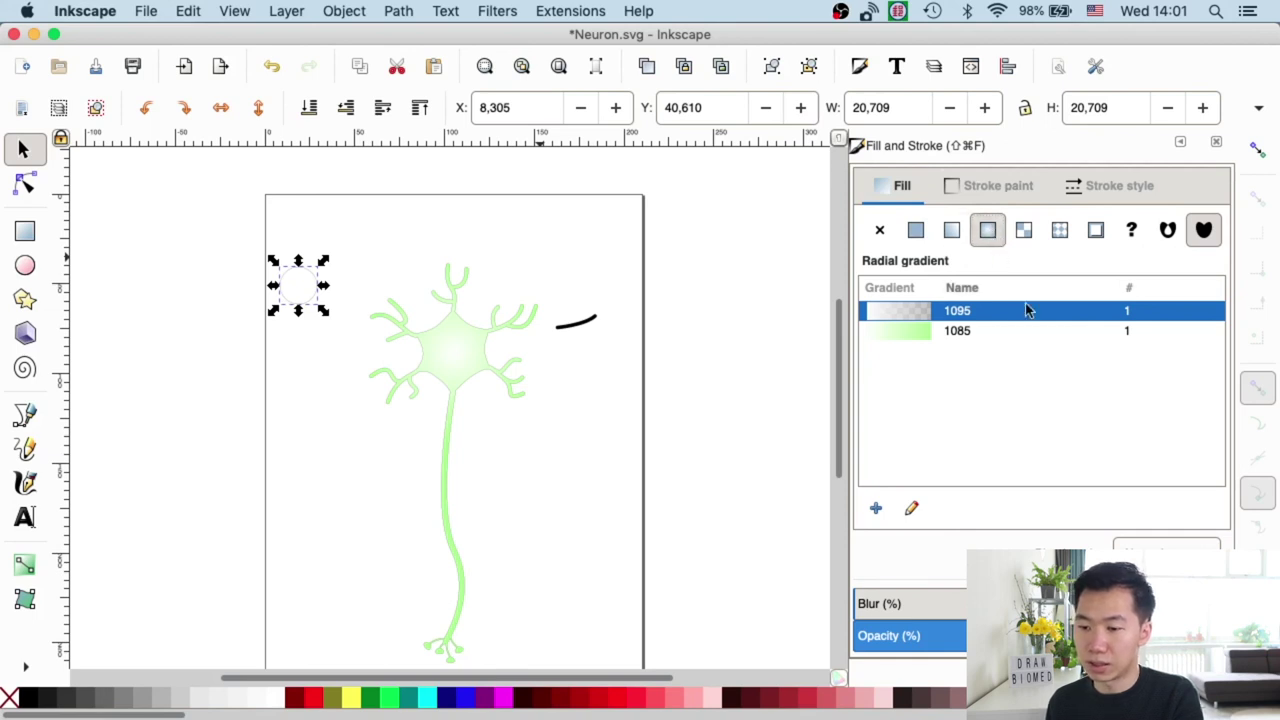
left_click(920, 334)
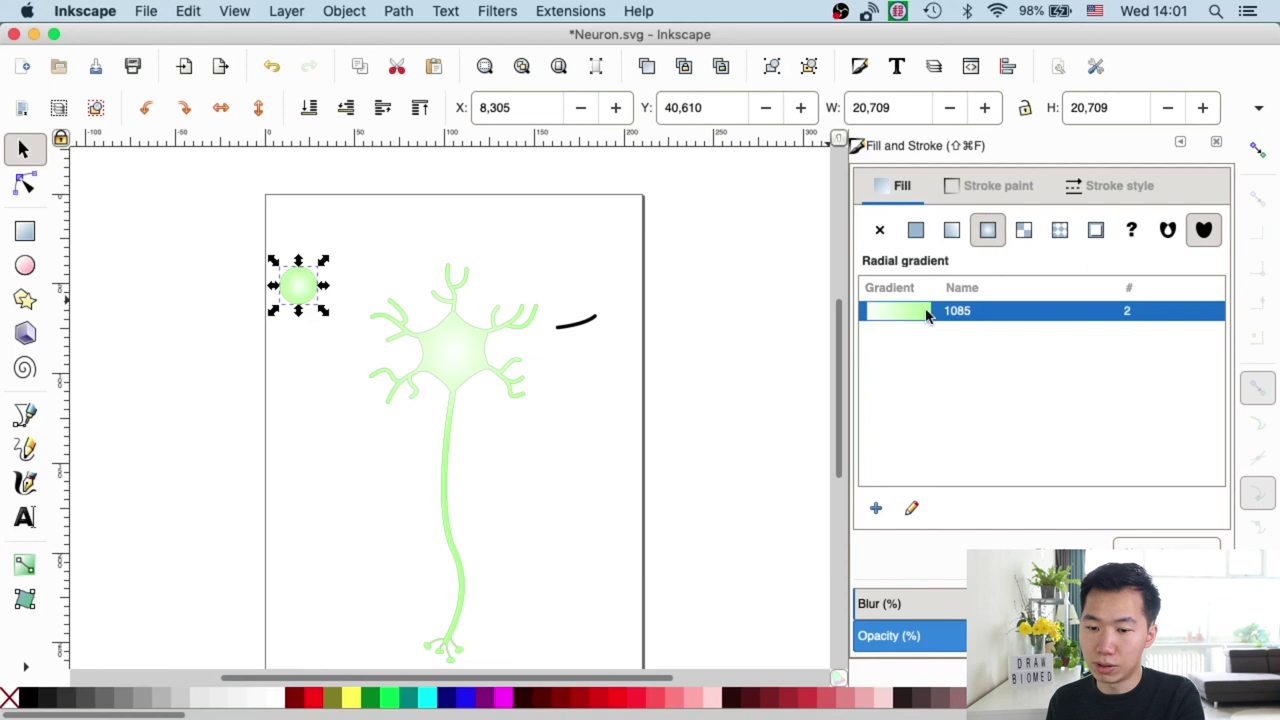
Scale the circle down to about 15.1 mm across and place it at the centre of the cell body as the nucleus.
left_click_drag(310, 294, 466, 344)
left_click(546, 235)
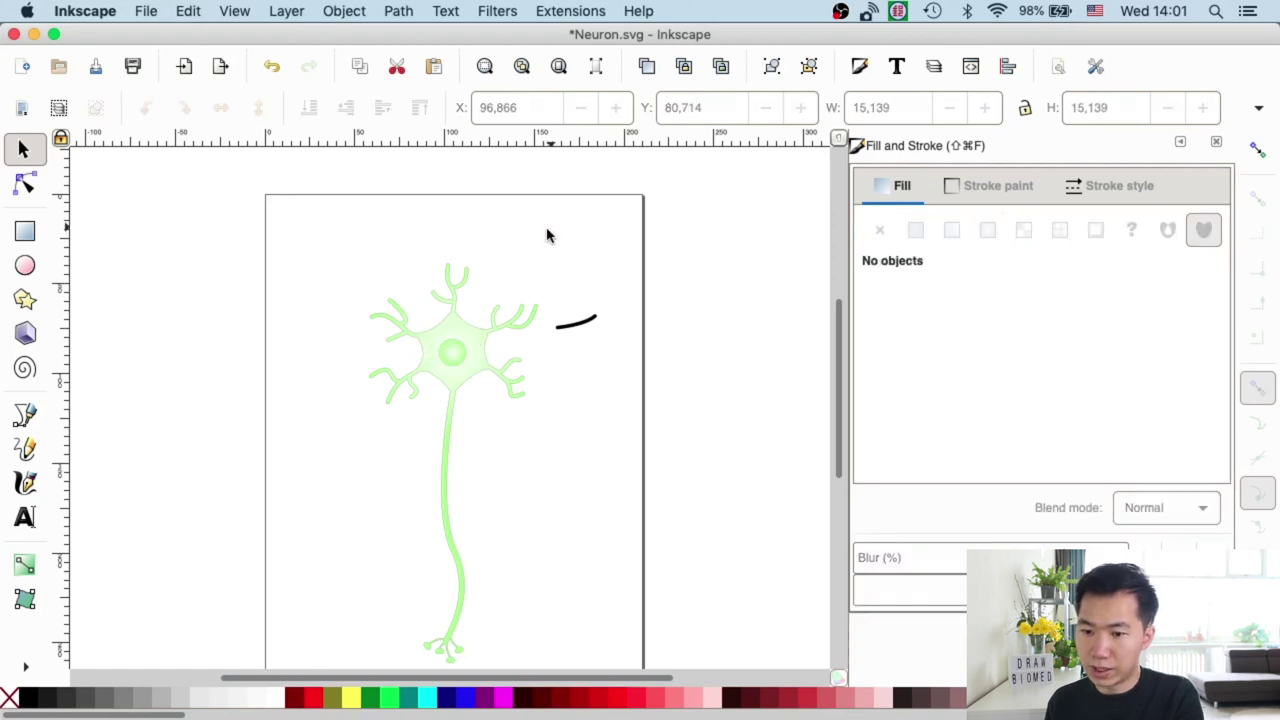
scroll(838, 351, "down", 2)
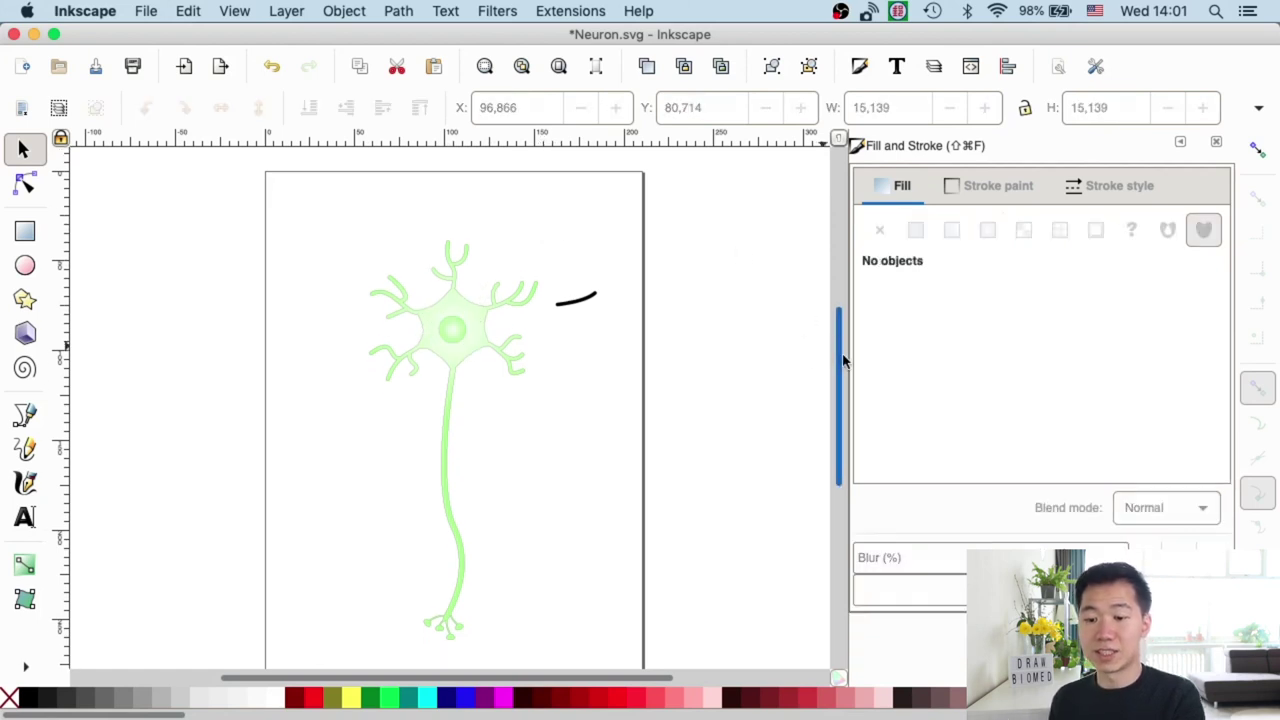